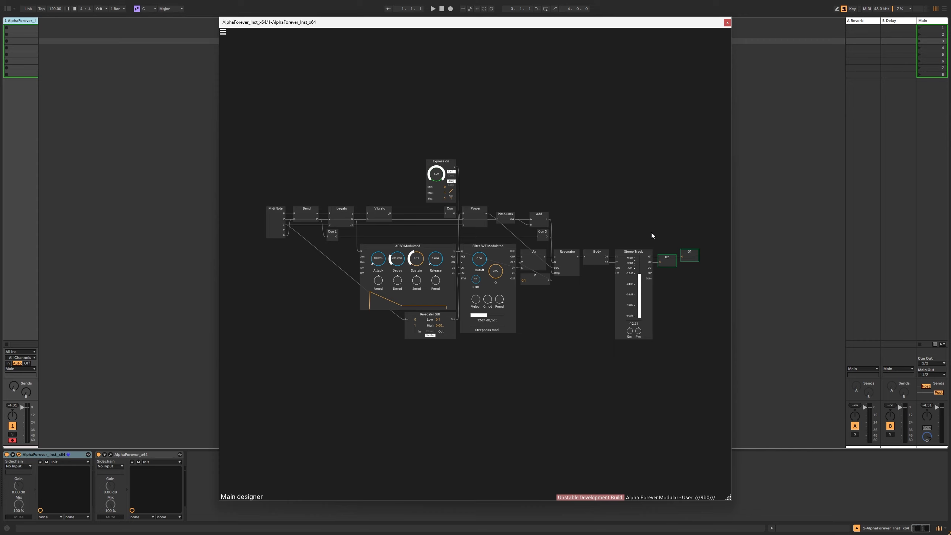
- Delete the O1 and O2 output modules from the end of the original patch
{"action": "left_click_drag", "start_coordinate": [641, 232], "coordinate": [739, 293]}
{"action": "key", "text": "Delete"}
{"action": "left_click_drag", "start_coordinate": [544, 307], "coordinate": [548, 268]}
- Add a new Stereo Track module below the original patch and attach outputs O1 and O2 to it
{"action": "right_click", "coordinate": [529, 321]}
{"action": "type", "text": "track"}
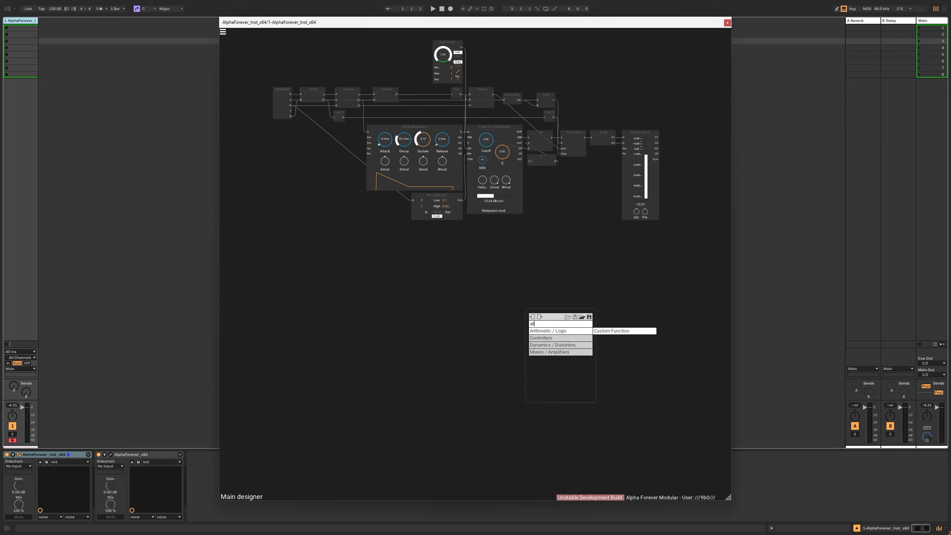
{"action": "key", "text": "Return"}
{"action": "left_click_drag", "start_coordinate": [554, 317], "coordinate": [638, 302]}
{"action": "double_click", "coordinate": [647, 305]}
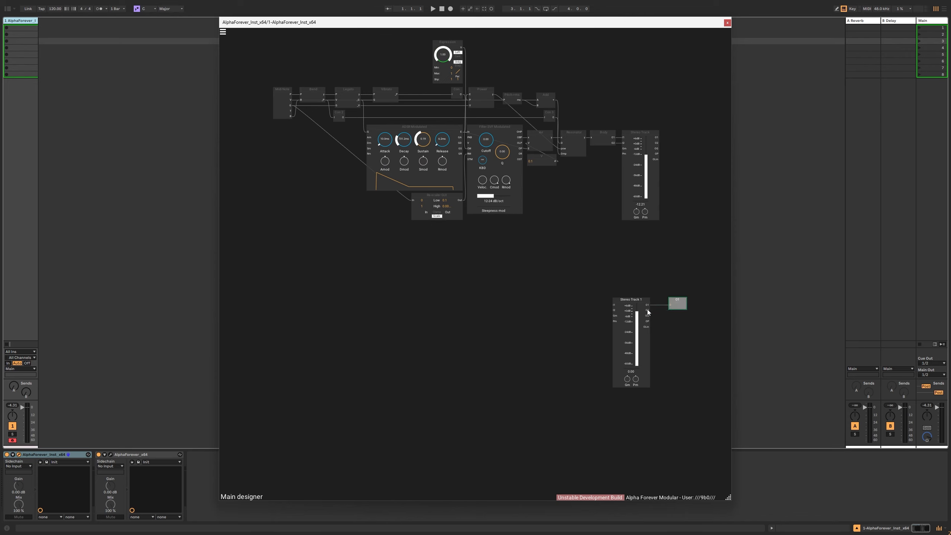
{"action": "double_click", "coordinate": [648, 310]}
- Add a Midi Note module at the start of the new chain, level with the new Stereo Track
{"action": "right_click", "coordinate": [296, 304]}
{"action": "left_click", "coordinate": [268, 235]}
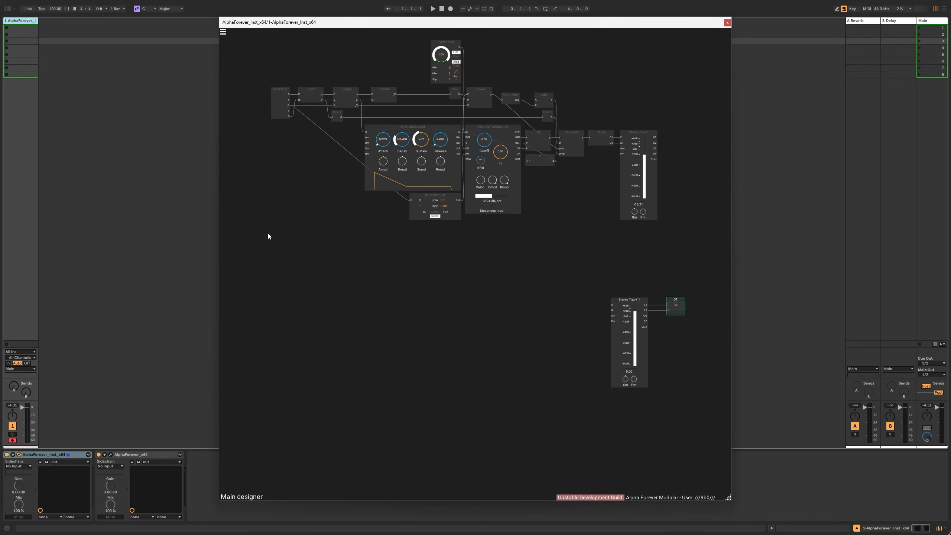
{"action": "right_click", "coordinate": [280, 291]}
{"action": "type", "text": "midi"}
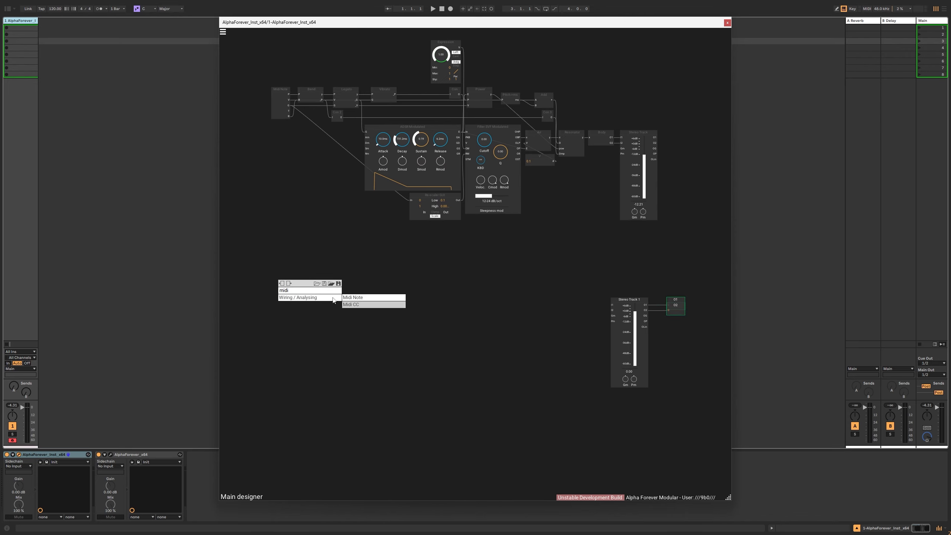
{"action": "left_click", "coordinate": [346, 297]}
{"action": "left_click_drag", "start_coordinate": [291, 280], "coordinate": [293, 310]}
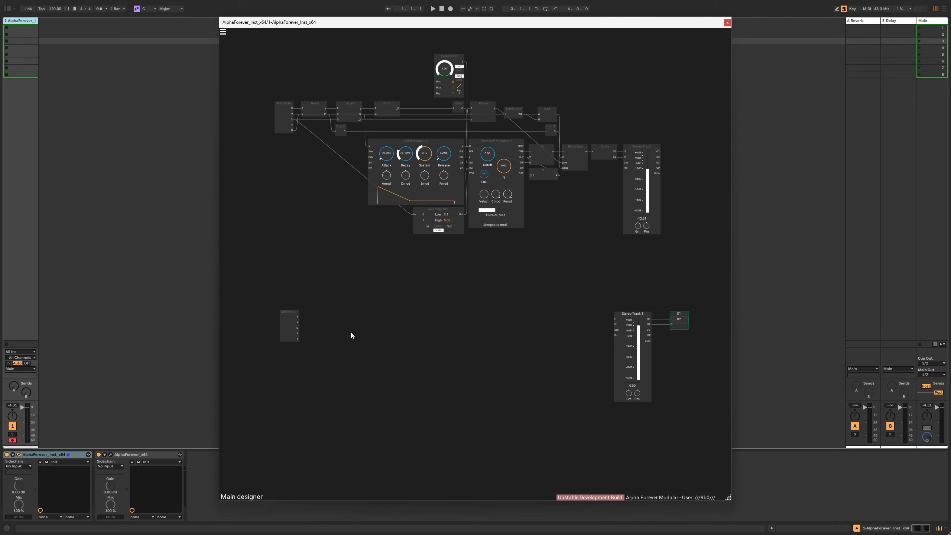
- Add an ADSR Modulated module and connect the new Midi Note's G output to its G input
{"action": "right_click", "coordinate": [356, 329]}
{"action": "type", "text": "adsr"}
{"action": "left_click", "coordinate": [425, 339]}
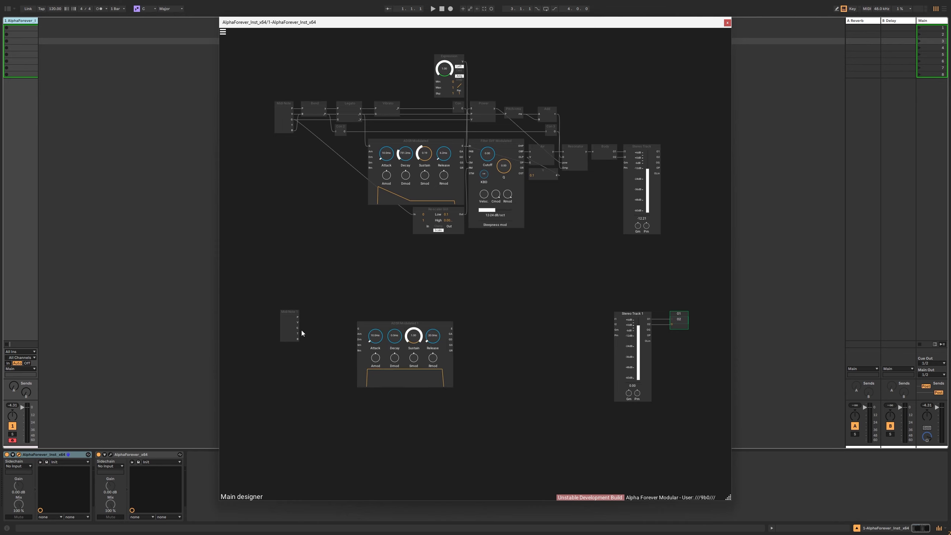
{"action": "left_click_drag", "start_coordinate": [305, 330], "coordinate": [358, 328]}
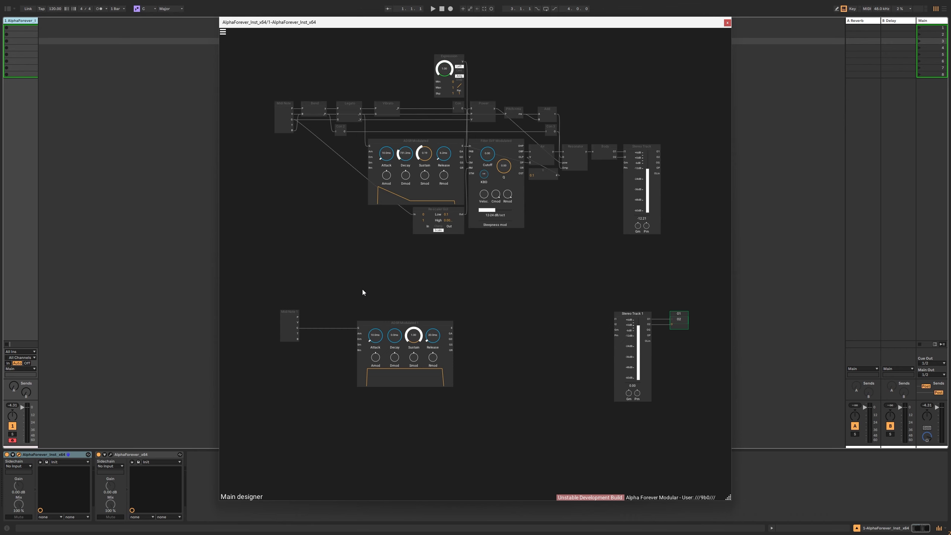
- Copy the original ADSR's settings to the new one: Attack 10.0 ms, Decay 731.2 ms, Sustain 0.19, Release 6.2 ms
{"action": "scroll", "coordinate": [363, 290], "scroll_direction": "up", "scroll_amount": 2}
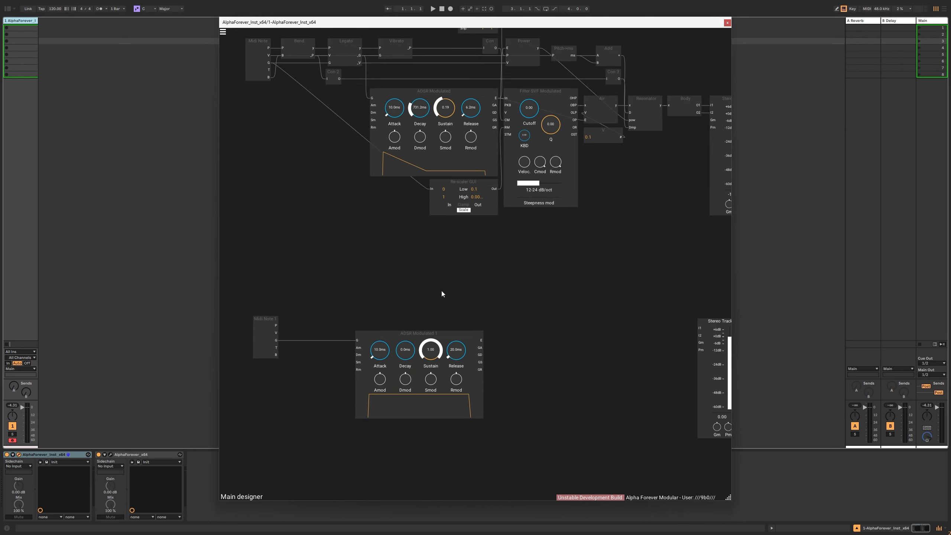
{"action": "left_click", "coordinate": [453, 337]}
{"action": "left_click", "coordinate": [474, 95], "text": "shift"}
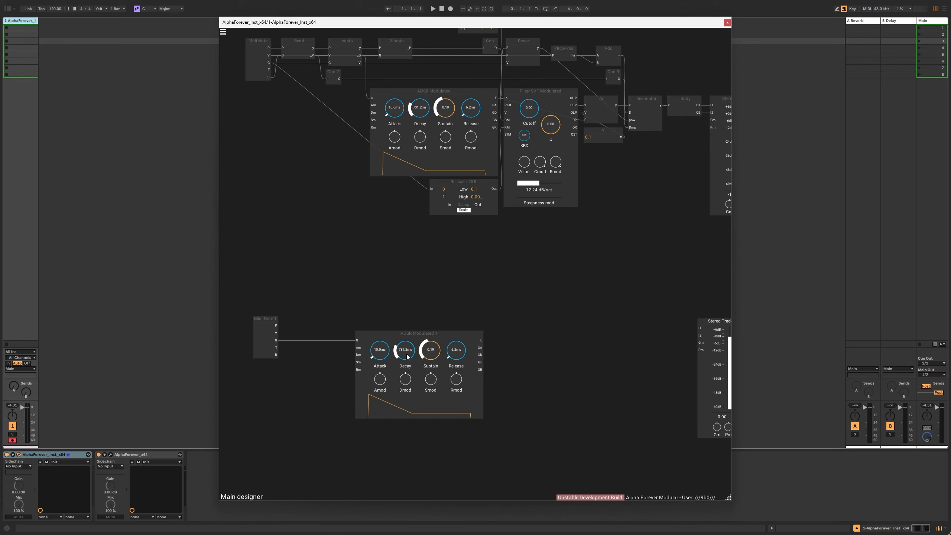
{"action": "scroll", "coordinate": [553, 381], "scroll_direction": "up", "scroll_amount": 2}
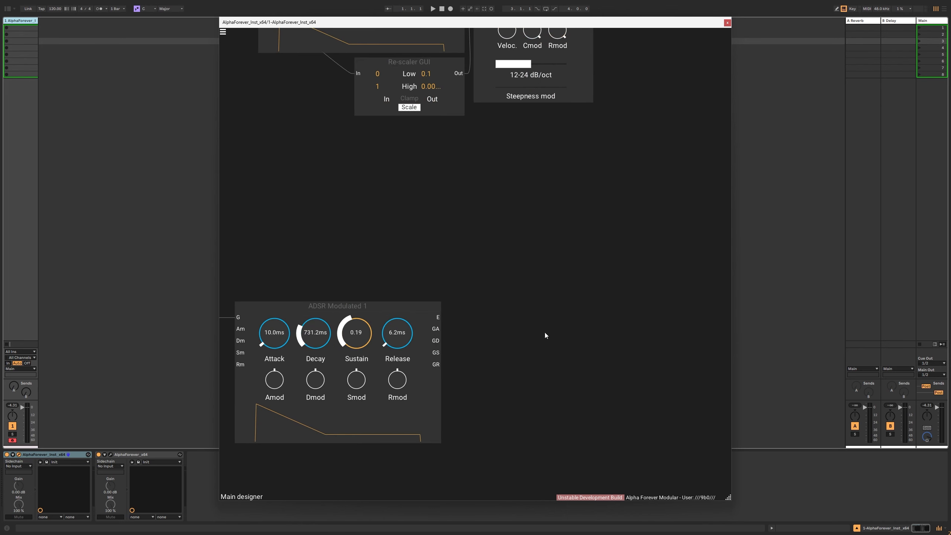
- Connect the new ADSR's E output to both Stereo Track 1 inputs through a Con module
{"action": "scroll", "coordinate": [498, 325], "scroll_direction": "down", "scroll_amount": 3}
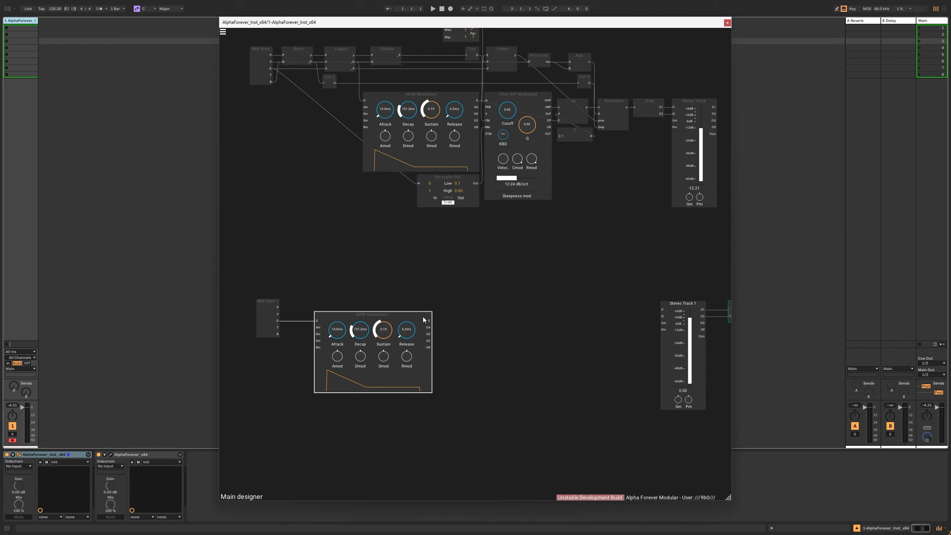
{"action": "left_click_drag", "start_coordinate": [423, 317], "coordinate": [641, 316]}
{"action": "left_click", "coordinate": [446, 323]}
{"action": "double_click", "coordinate": [414, 321]}
{"action": "left_click_drag", "start_coordinate": [578, 281], "coordinate": [481, 296]}
{"action": "scroll", "coordinate": [575, 281], "scroll_direction": "down", "scroll_amount": 1}
{"action": "scroll", "coordinate": [479, 296], "scroll_direction": "down", "scroll_amount": 1}
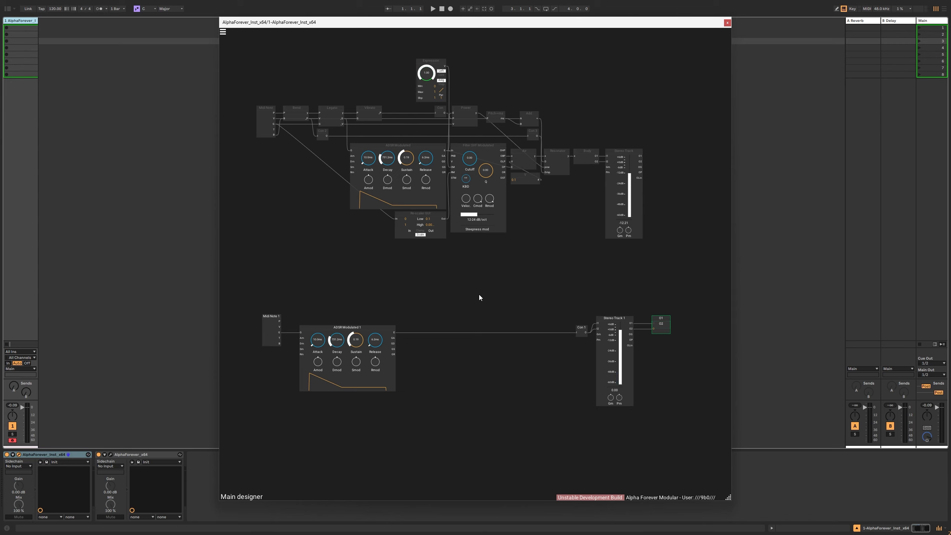
- Place the new ADSR closer to its Midi Note and shift both modules together toward Con 1
{"action": "scroll", "coordinate": [320, 389], "scroll_direction": "up", "scroll_amount": 3}
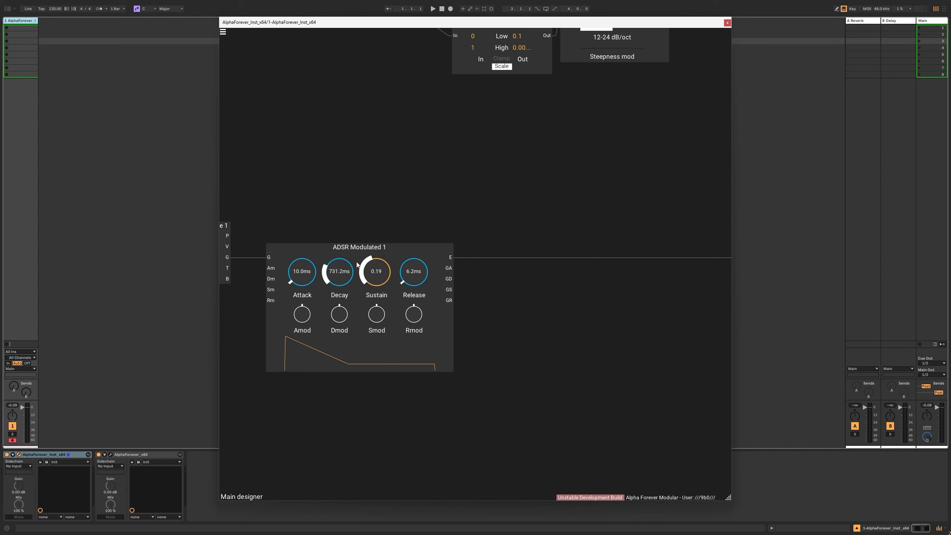
{"action": "left_click_drag", "start_coordinate": [371, 247], "coordinate": [350, 246]}
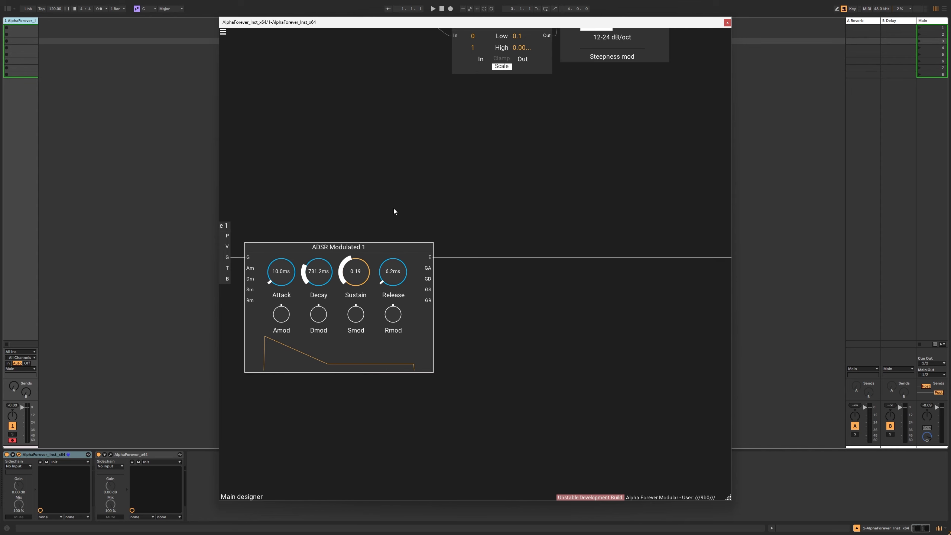
{"action": "left_click_drag", "start_coordinate": [400, 205], "coordinate": [506, 231]}
{"action": "scroll", "coordinate": [506, 231], "scroll_direction": "down", "scroll_amount": 1}
{"action": "scroll", "coordinate": [506, 231], "scroll_direction": "down", "scroll_amount": 1}
{"action": "left_click_drag", "start_coordinate": [575, 234], "coordinate": [262, 348]}
{"action": "scroll", "coordinate": [491, 238], "scroll_direction": "down", "scroll_amount": 2}
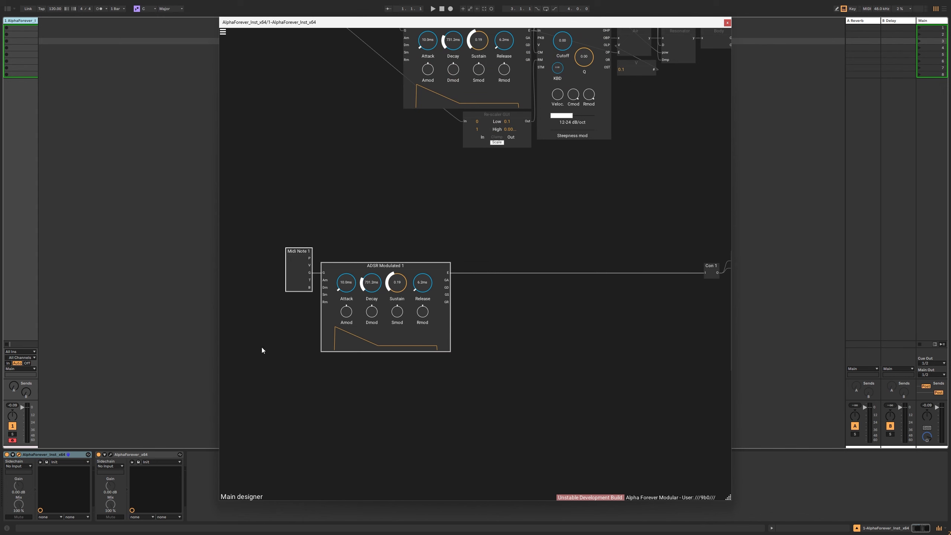
{"action": "left_click_drag", "start_coordinate": [393, 266], "coordinate": [500, 266]}
{"action": "left_click_drag", "start_coordinate": [588, 230], "coordinate": [489, 299]}
- Insert a Filter SVF Modulated between the new ADSR and Con 1, placed beside the ADSR and feeding Con 1 from its band-pass output
{"action": "scroll", "coordinate": [489, 299], "scroll_direction": "down", "scroll_amount": 1}
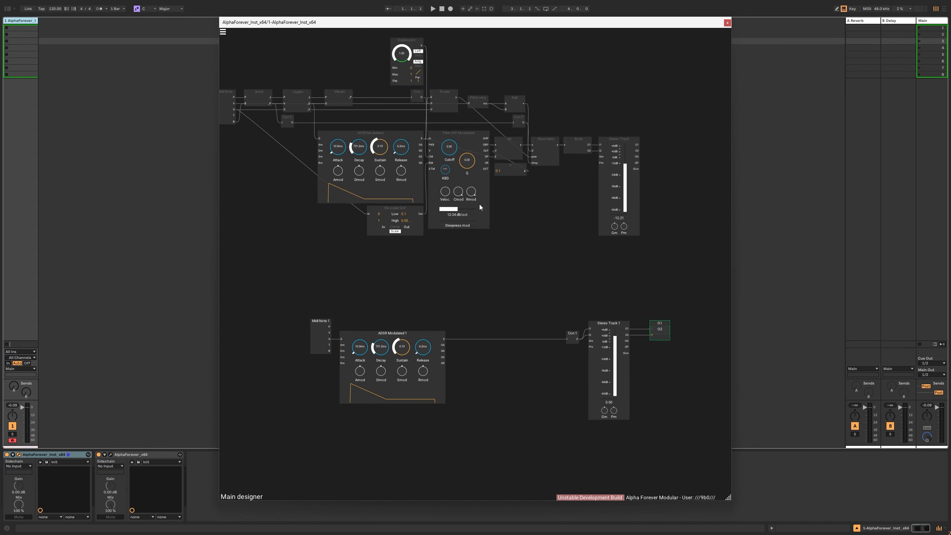
{"action": "left_click", "coordinate": [466, 133]}
{"action": "left_click", "coordinate": [500, 330]}
{"action": "scroll", "coordinate": [480, 391], "scroll_direction": "up", "scroll_amount": 1}
{"action": "right_click", "coordinate": [435, 329]}
{"action": "left_click", "coordinate": [516, 341]}
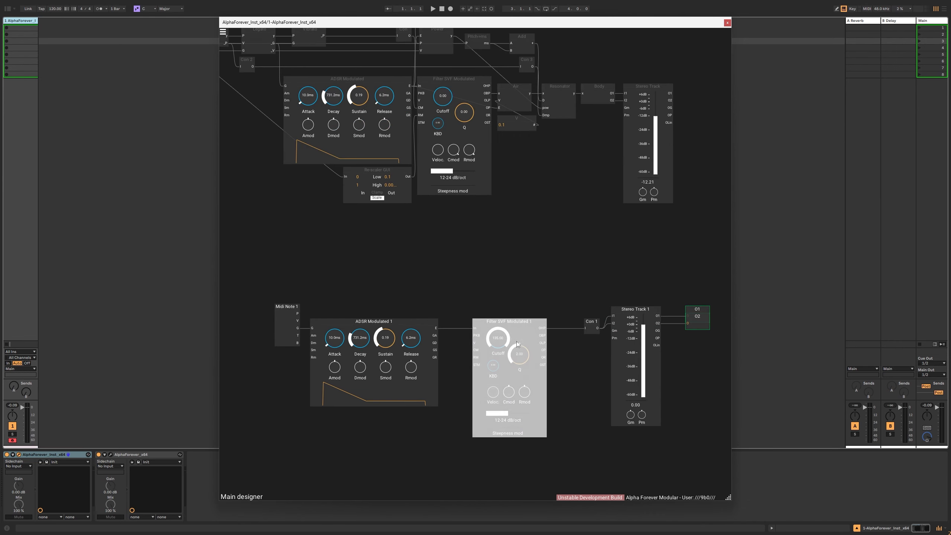
{"action": "mouse_move", "coordinate": [528, 322]}
{"action": "left_mouse_down"}
{"action": "mouse_move", "coordinate": [496, 322]}
{"action": "mouse_move", "coordinate": [589, 328]}
{"action": "mouse_move", "coordinate": [517, 321]}
{"action": "left_mouse_up"}
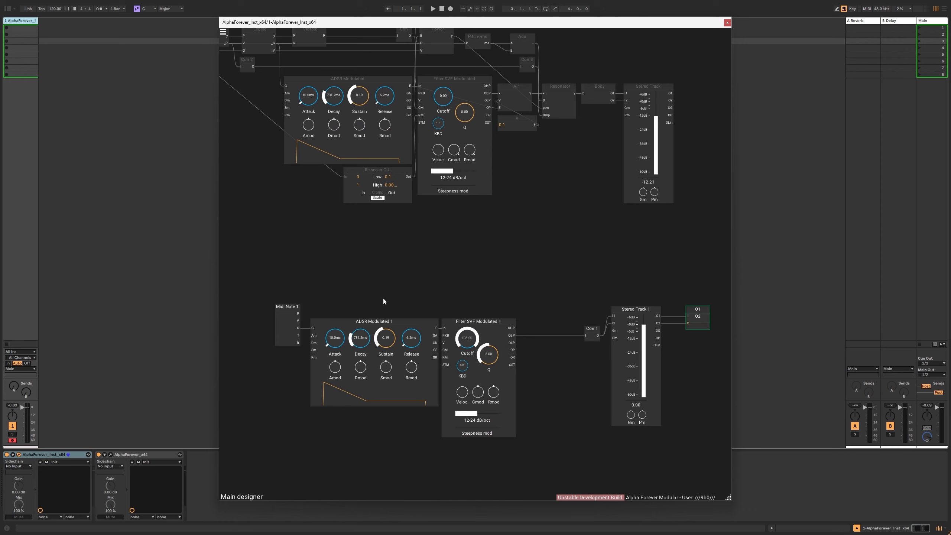
- Connect the Midi Note's P output to the new filter's CM input, with Cutoff at 0.00 and Q at 0.02
{"action": "left_click_drag", "start_coordinate": [297, 314], "coordinate": [445, 354]}
{"action": "left_click_drag", "start_coordinate": [493, 354], "coordinate": [493, 373]}
- Add a Re-scaler GUI module and place it just below the new ADSR
{"action": "right_click", "coordinate": [341, 408]}
{"action": "type", "text": "re-"}
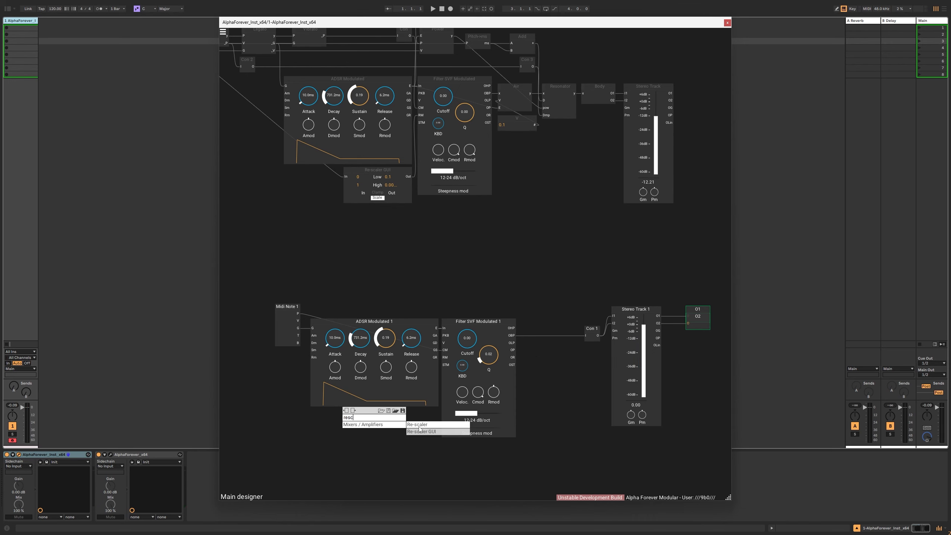
{"action": "left_click", "coordinate": [423, 427]}
{"action": "left_click_drag", "start_coordinate": [392, 406], "coordinate": [415, 412]}
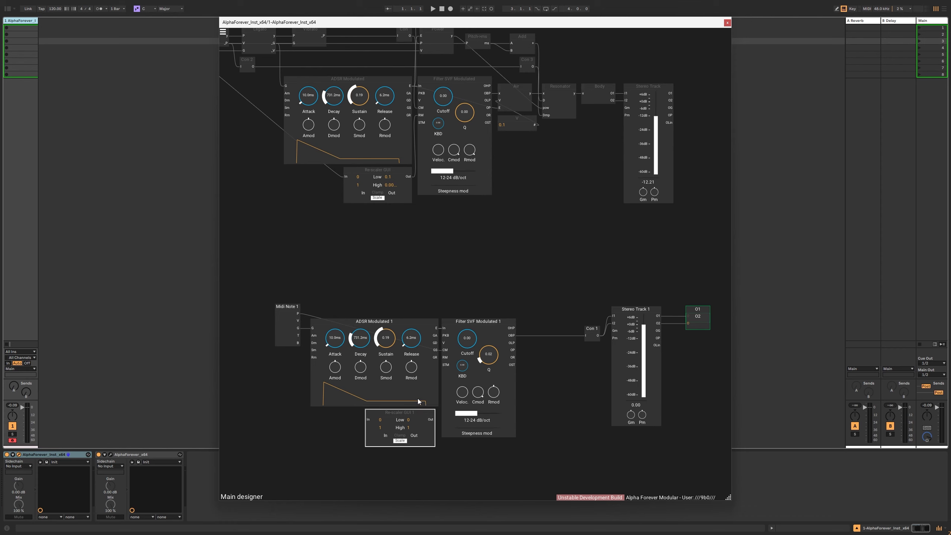
{"action": "left_click", "coordinate": [381, 303]}
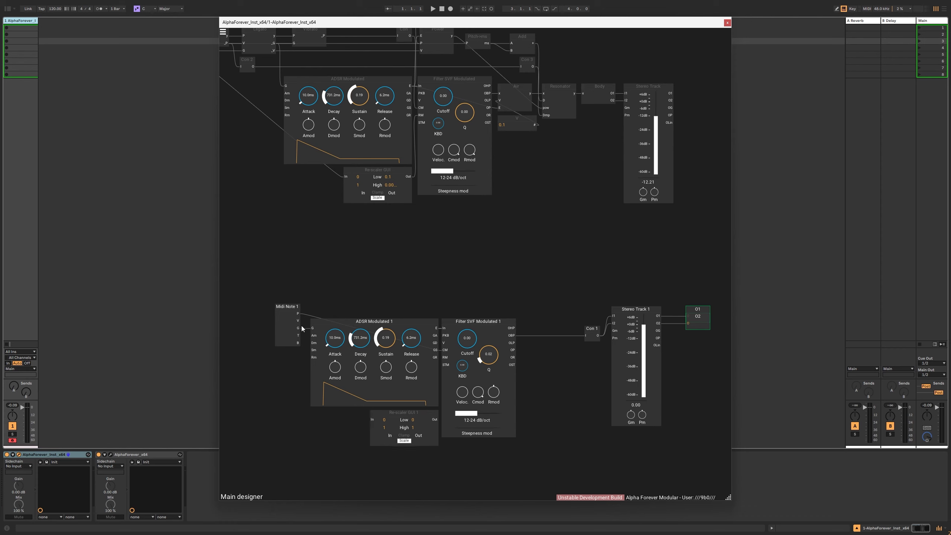
- Route the Midi Note's G output through the Re-scaler GUI, with output High set to 0.00001, into the filter's RM input
{"action": "left_click_drag", "start_coordinate": [299, 329], "coordinate": [374, 419]}
{"action": "type", "text": "0"}
{"action": "type", "text": ".00001"}
{"action": "key", "text": "Return"}
{"action": "left_click_drag", "start_coordinate": [457, 397], "coordinate": [445, 358]}
- Align the Re-scaler GUI with the ADSR's right edge and move the new filter slightly away from them
{"action": "left_click", "coordinate": [425, 410]}
{"action": "left_click", "coordinate": [404, 324], "text": "shift"}
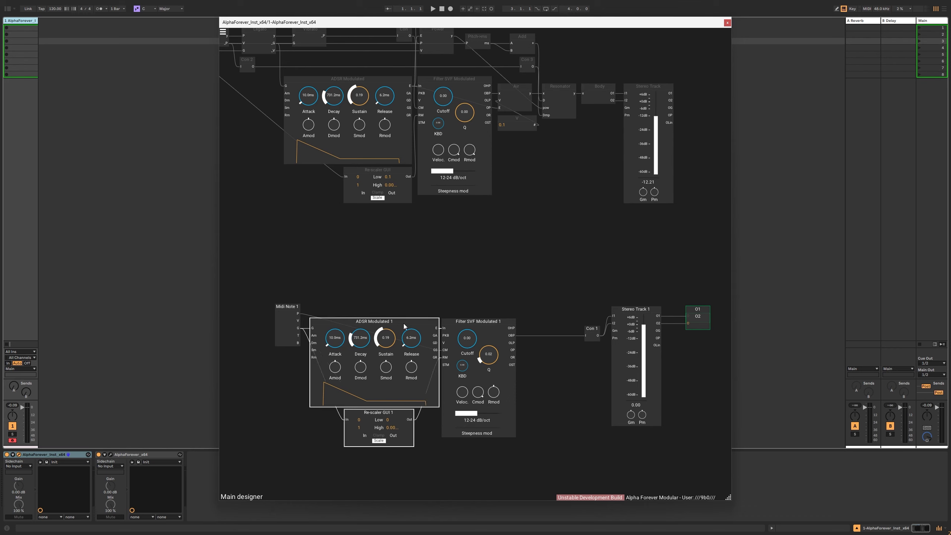
{"action": "left_click", "coordinate": [412, 306]}
{"action": "left_click_drag", "start_coordinate": [452, 326], "coordinate": [457, 326]}
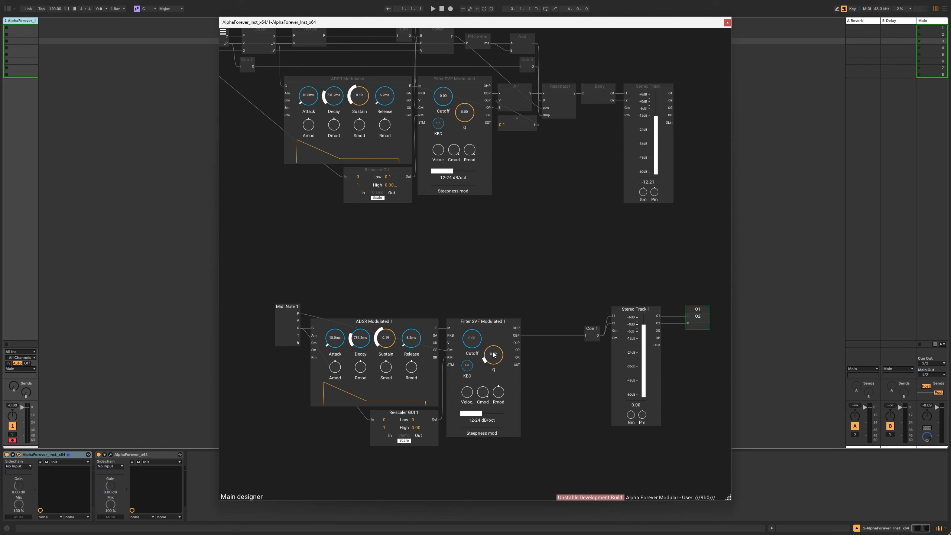
- Set the new filter's Q to 0.00, raise its Rmod amount, and set the Re-scaler GUI's output Low to 0.1
{"action": "left_click_drag", "start_coordinate": [490, 367], "coordinate": [508, 414]}
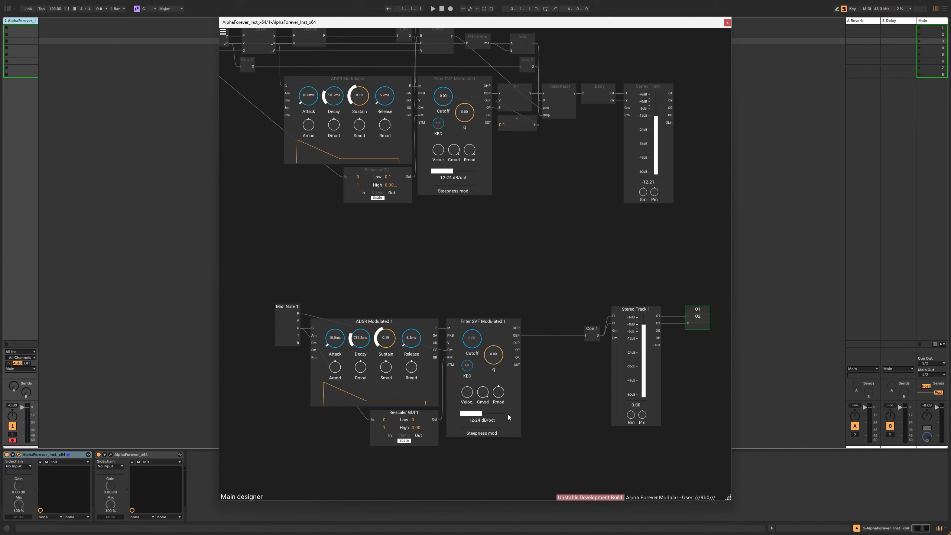
{"action": "double_click", "coordinate": [418, 420]}
{"action": "type", "text": "0.1"}
{"action": "key", "text": "Return"}
{"action": "double_click", "coordinate": [497, 397]}
- Move the new Midi Note module up relative to the ADSR
{"action": "scroll", "coordinate": [400, 249], "scroll_direction": "down", "scroll_amount": 3}
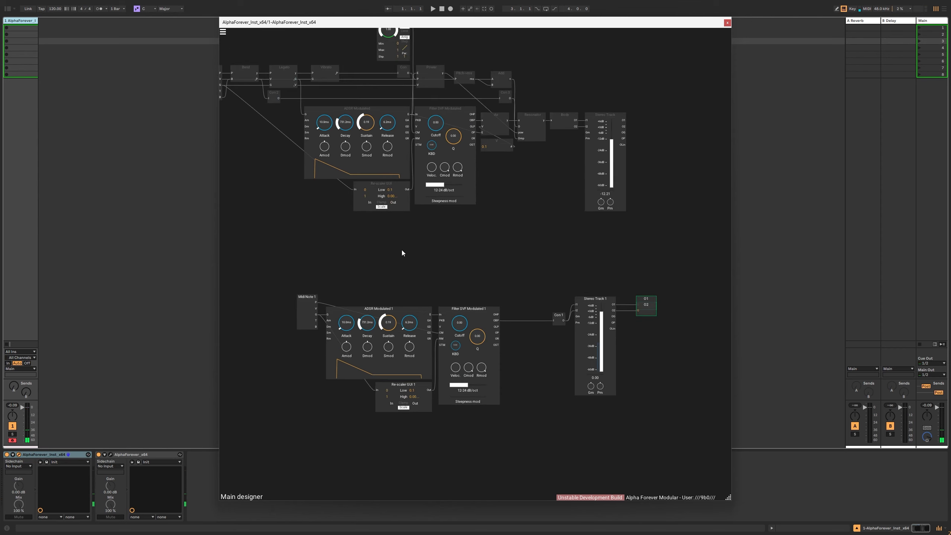
{"action": "left_click", "coordinate": [311, 314]}
{"action": "left_click_drag", "start_coordinate": [309, 297], "coordinate": [352, 312]}
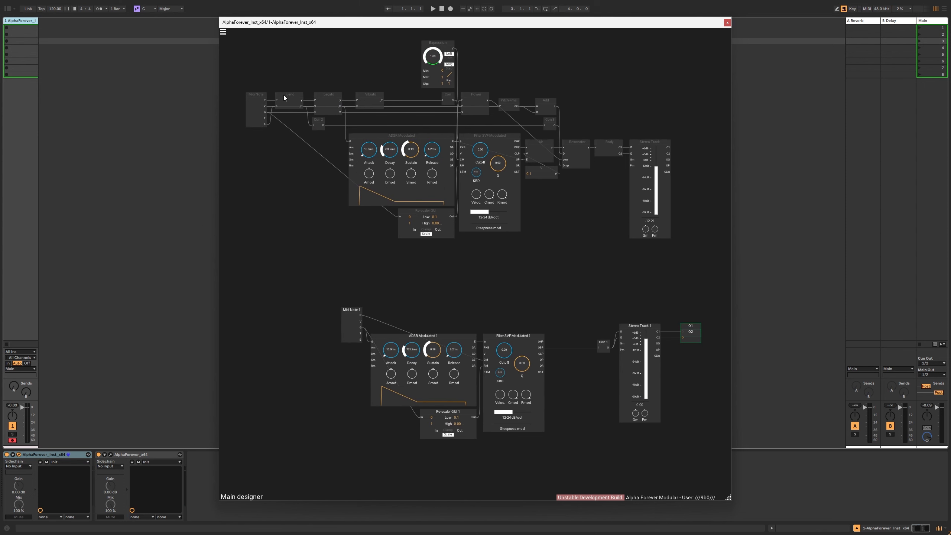
- Add a Designer module above the new ADSR and name it Bend
{"action": "scroll", "coordinate": [395, 302], "scroll_direction": "up", "scroll_amount": 2}
{"action": "right_click", "coordinate": [382, 315]}
{"action": "type", "text": "desi"}
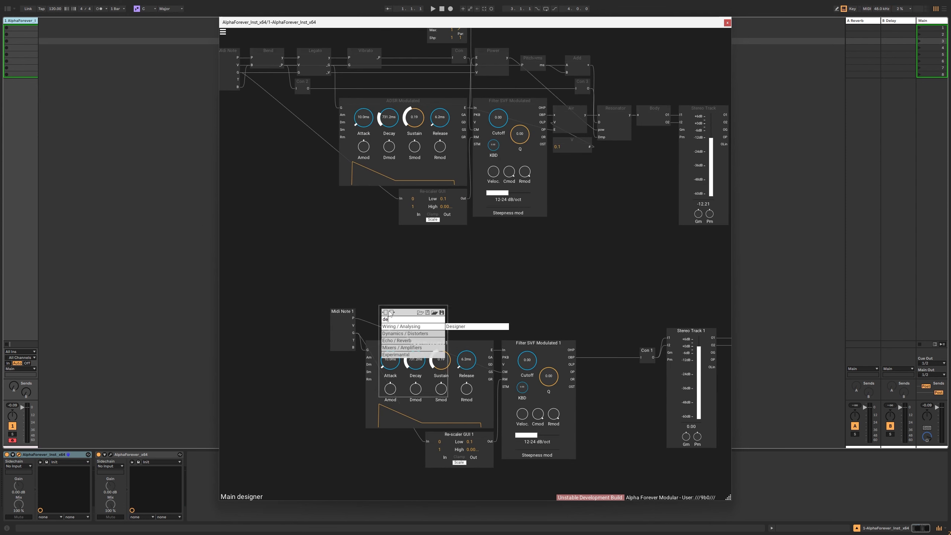
{"action": "key", "text": "Return"}
{"action": "double_click", "coordinate": [406, 310]}
{"action": "type", "text": "Bend"}
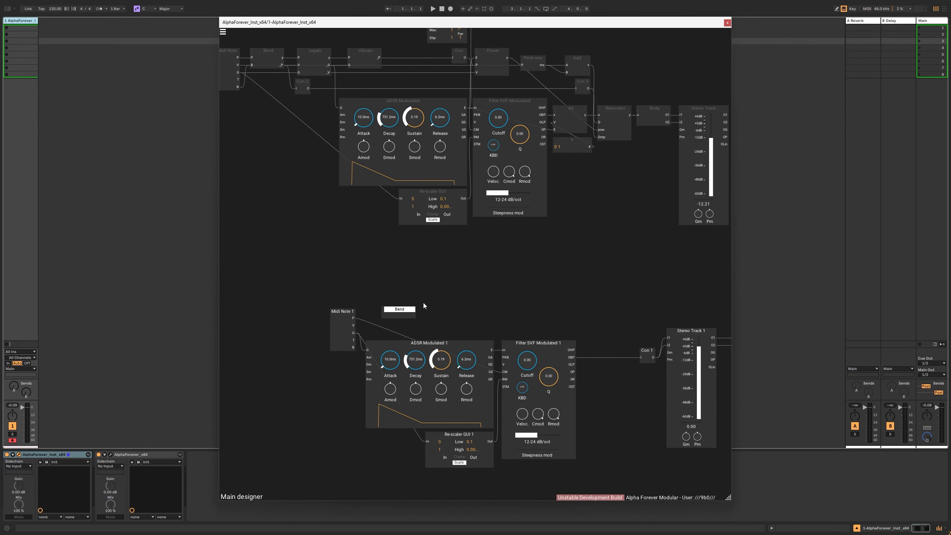
{"action": "key", "text": "Return"}
- Select all modules of the original patch and cut them from the main designer
{"action": "scroll", "coordinate": [460, 267], "scroll_direction": "down", "scroll_amount": 3}
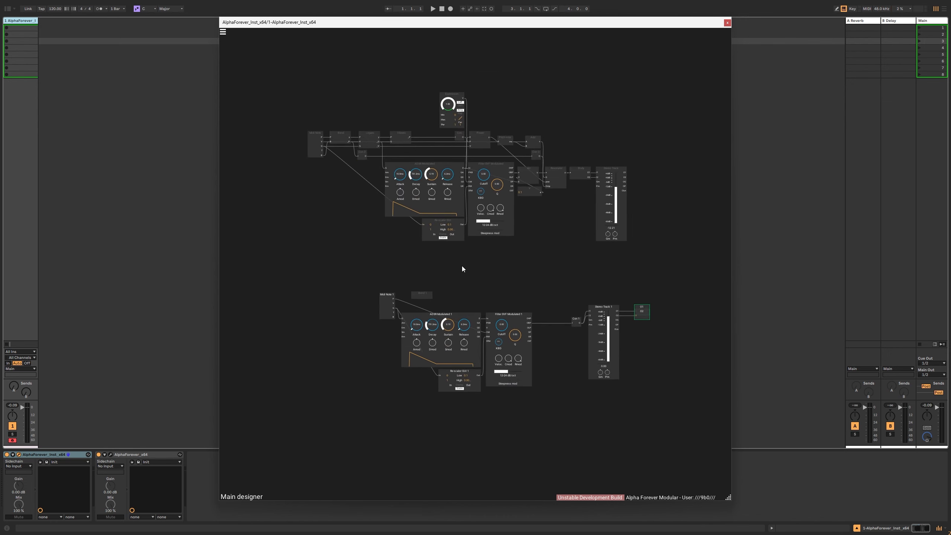
{"action": "scroll", "coordinate": [453, 304], "scroll_direction": "up", "scroll_amount": 1}
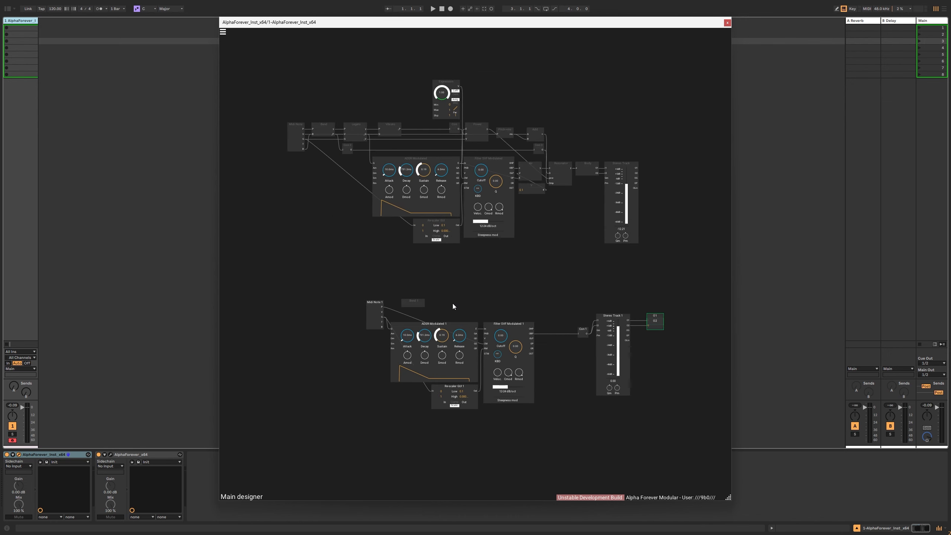
{"action": "left_click_drag", "start_coordinate": [257, 55], "coordinate": [669, 261]}
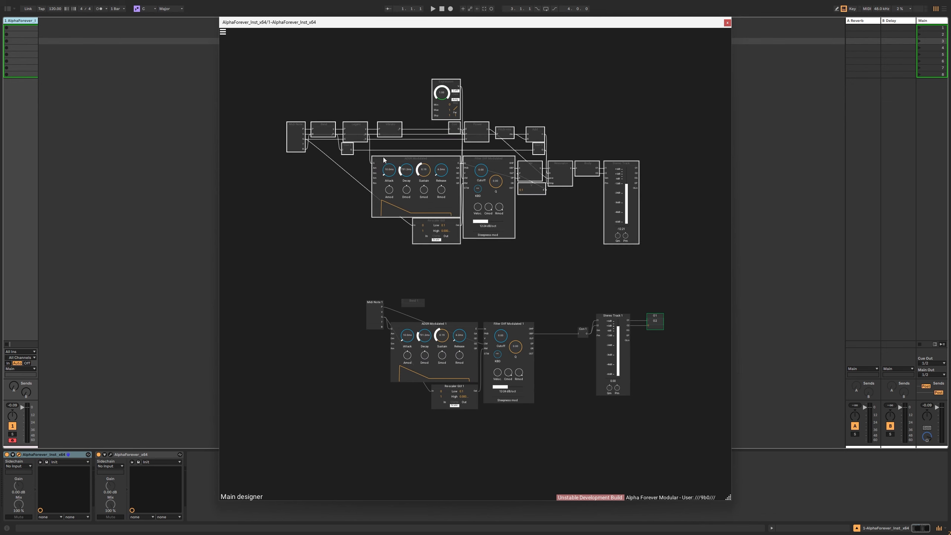
{"action": "key", "text": "ctrl+x"}
- Add a Designer module in the emptied area and name it Original
{"action": "right_click", "coordinate": [443, 175]}
{"action": "type", "text": "des"}
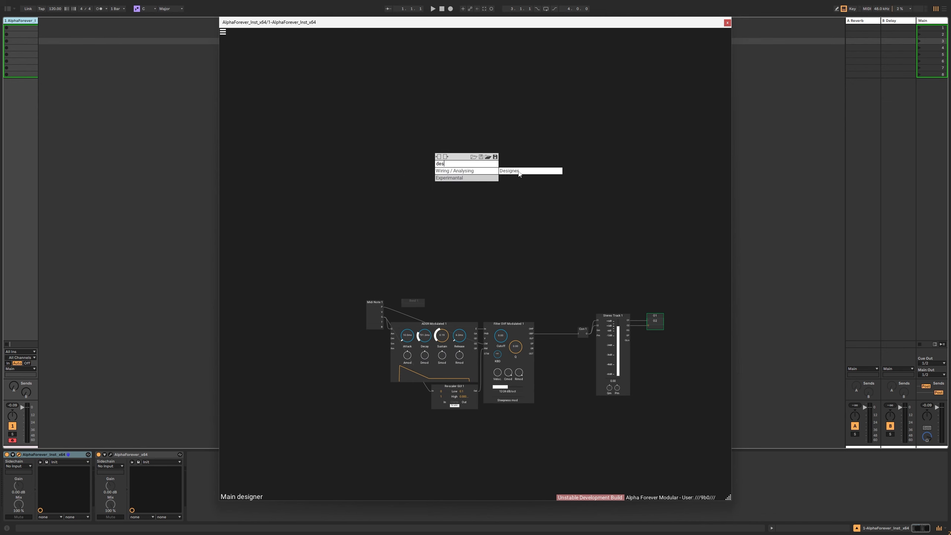
{"action": "left_click", "coordinate": [517, 172]}
{"action": "double_click", "coordinate": [452, 157]}
{"action": "type", "text": "Original"}
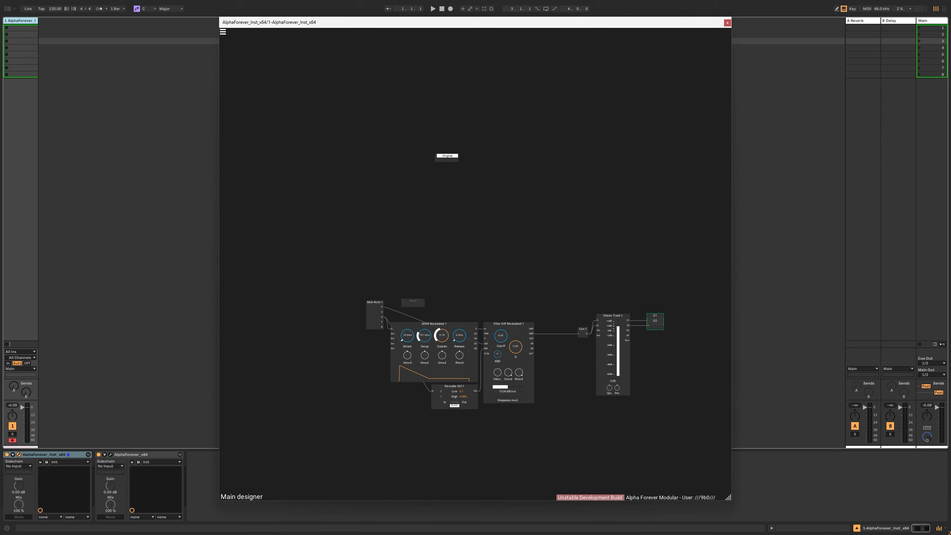
{"action": "key", "text": "Return"}
- Paste the cut patch inside the Original designer and place that designer beside the new Midi Note in the main designer
{"action": "double_click", "coordinate": [449, 155]}
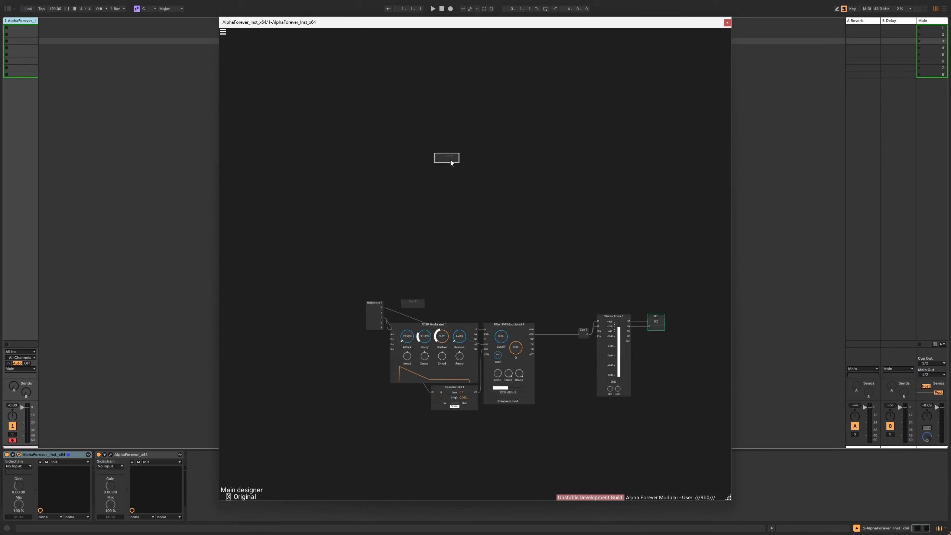
{"action": "key", "text": "ctrl+v"}
{"action": "left_click_drag", "start_coordinate": [512, 164], "coordinate": [334, 306]}
{"action": "double_click", "coordinate": [495, 115]}
{"action": "scroll", "coordinate": [375, 281], "scroll_direction": "up", "scroll_amount": 5}
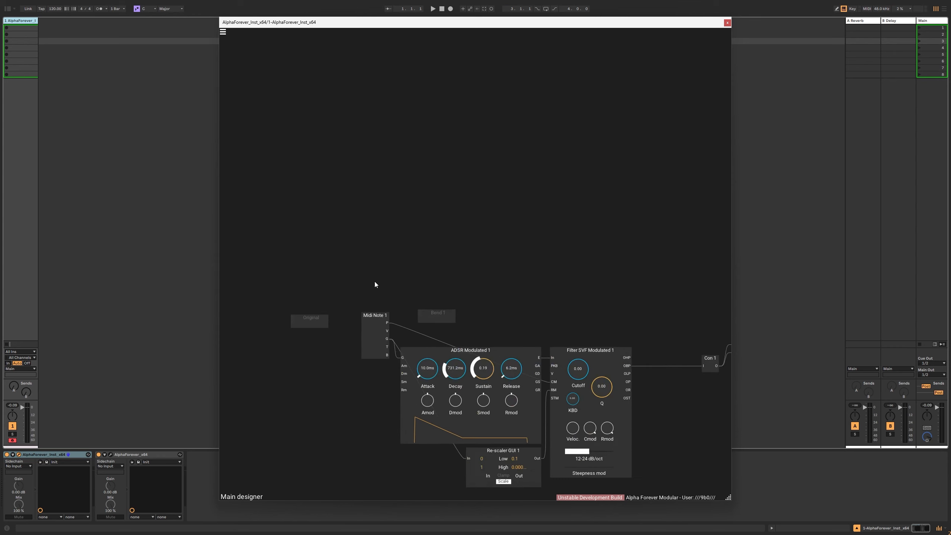
- Rename the Bend 1 designer above the ADSR to Bend
{"action": "left_click", "coordinate": [390, 205]}
{"action": "type", "text": "Bend"}
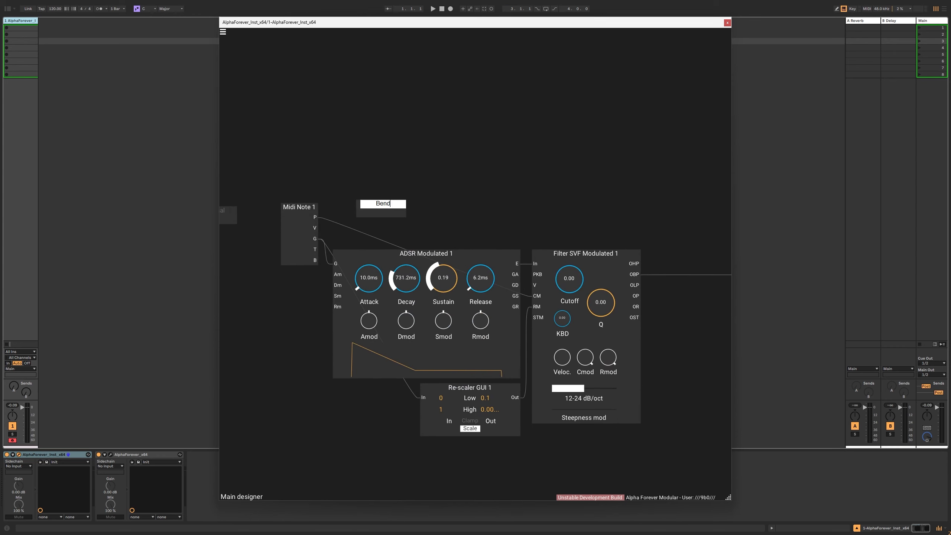
{"action": "left_click", "coordinate": [432, 170]}
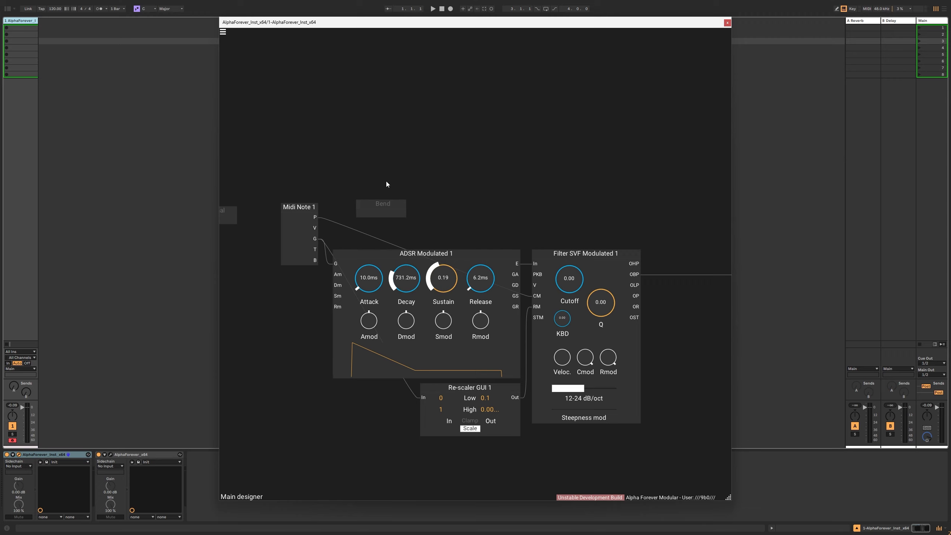
- Open the Bend designer and add two stacked In modules named P and B
{"action": "left_click_drag", "start_coordinate": [386, 181], "coordinate": [431, 168]}
{"action": "double_click", "coordinate": [424, 198]}
{"action": "right_click", "coordinate": [311, 153]}
{"action": "mouse_move", "coordinate": [348, 179]}
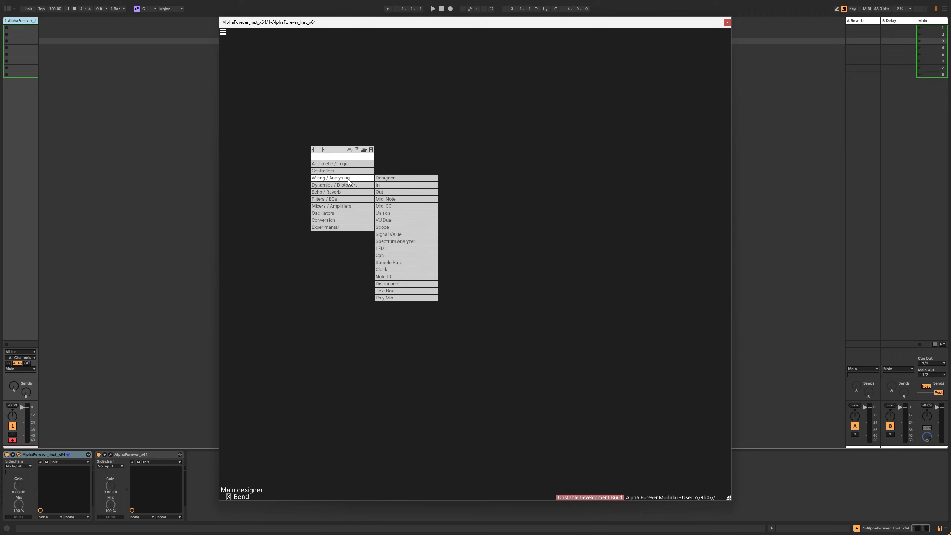
{"action": "left_click", "coordinate": [431, 185]}
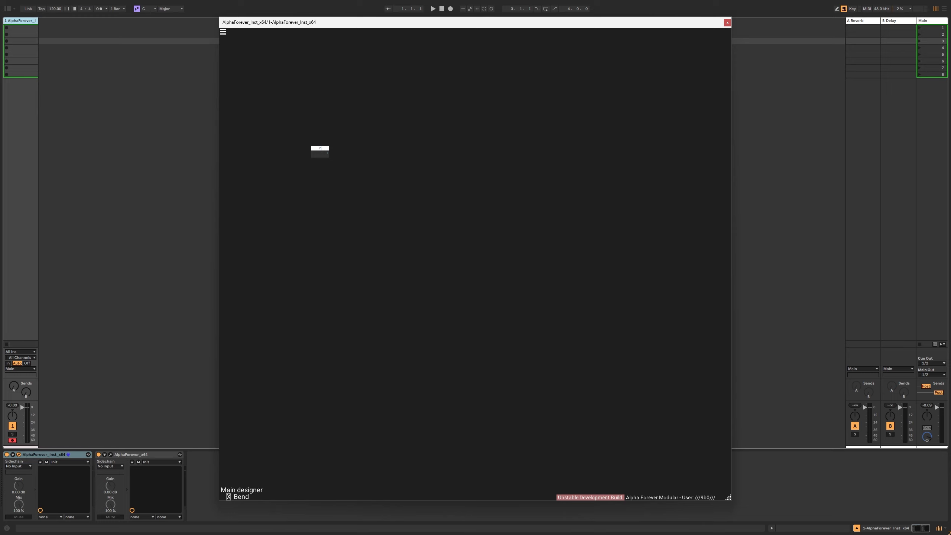
{"action": "left_click", "coordinate": [376, 143]}
{"action": "scroll", "coordinate": [376, 142], "scroll_direction": "up", "scroll_amount": 10}
{"action": "left_click_drag", "start_coordinate": [333, 155], "coordinate": [378, 153]}
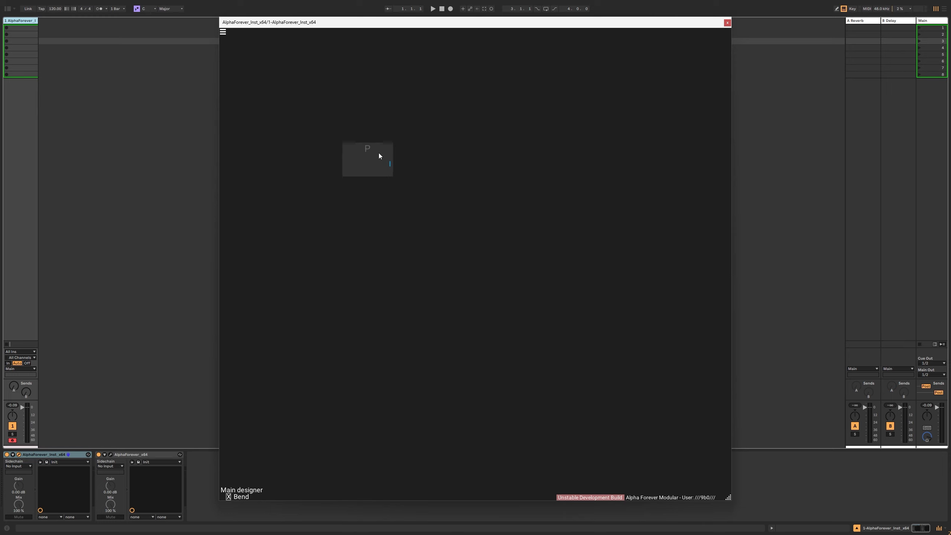
{"action": "left_click", "coordinate": [379, 153]}
{"action": "key", "text": "ctrl+v"}
{"action": "left_click", "coordinate": [432, 187]}
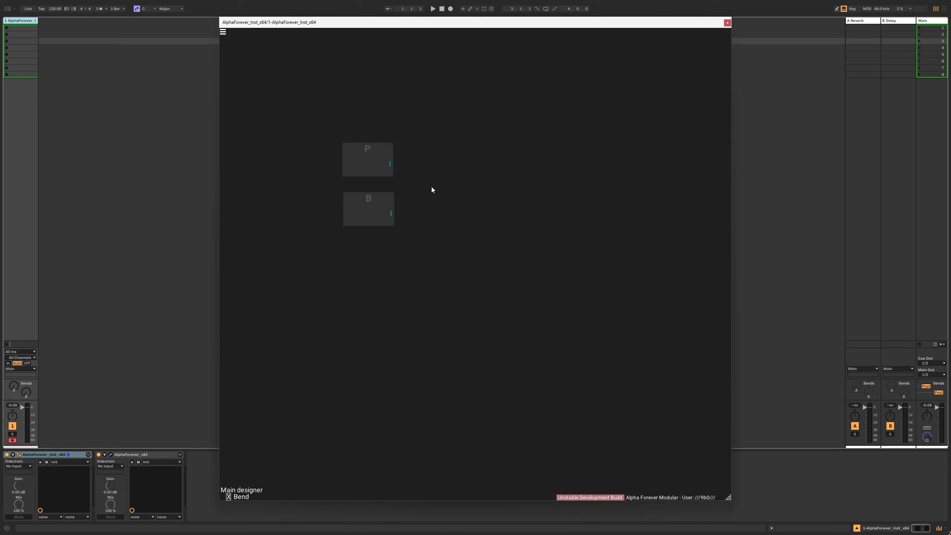
- Sum P and B with an Add module and send its result to an Out module named y
{"action": "left_click", "coordinate": [390, 163]}
{"action": "left_click", "coordinate": [482, 177]}
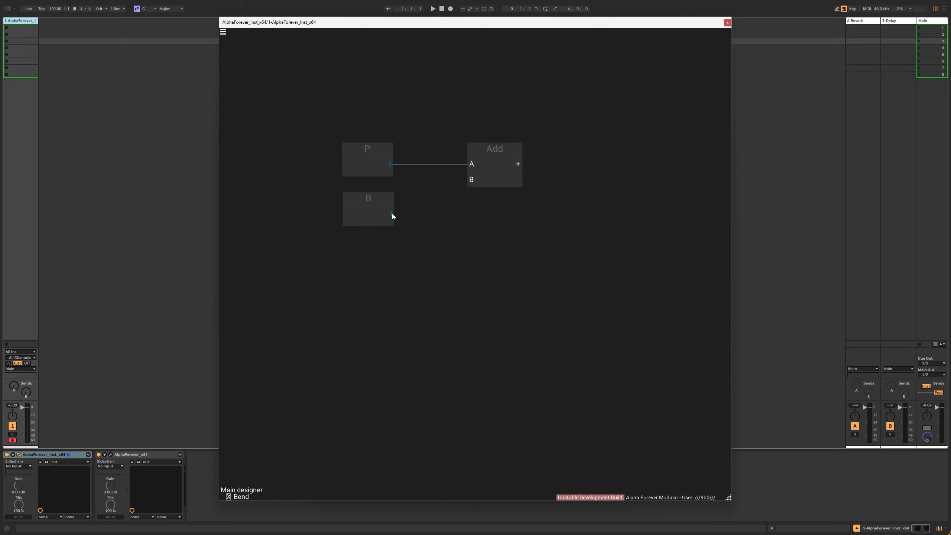
{"action": "left_click_drag", "start_coordinate": [391, 213], "coordinate": [472, 181]}
{"action": "double_click", "coordinate": [517, 164]}
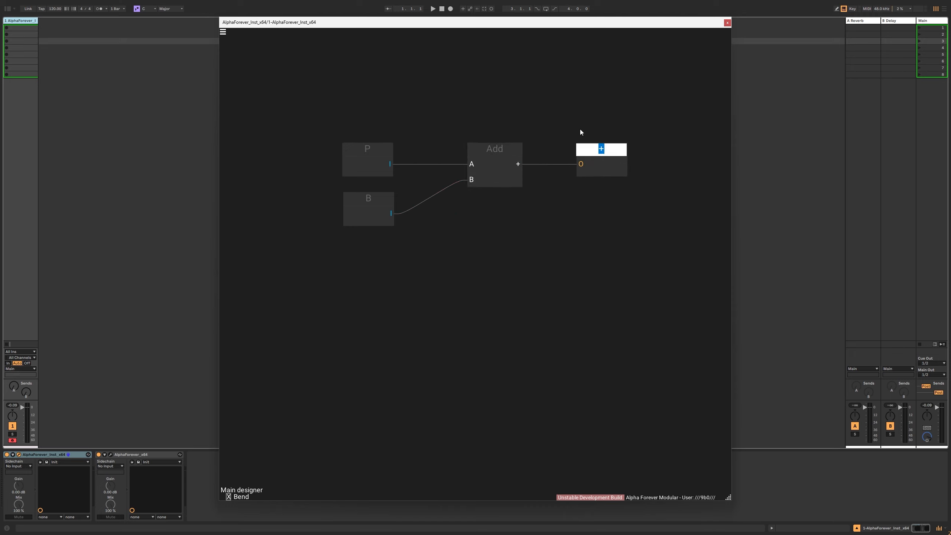
{"action": "type", "text": "y"}
{"action": "key", "text": "Return"}
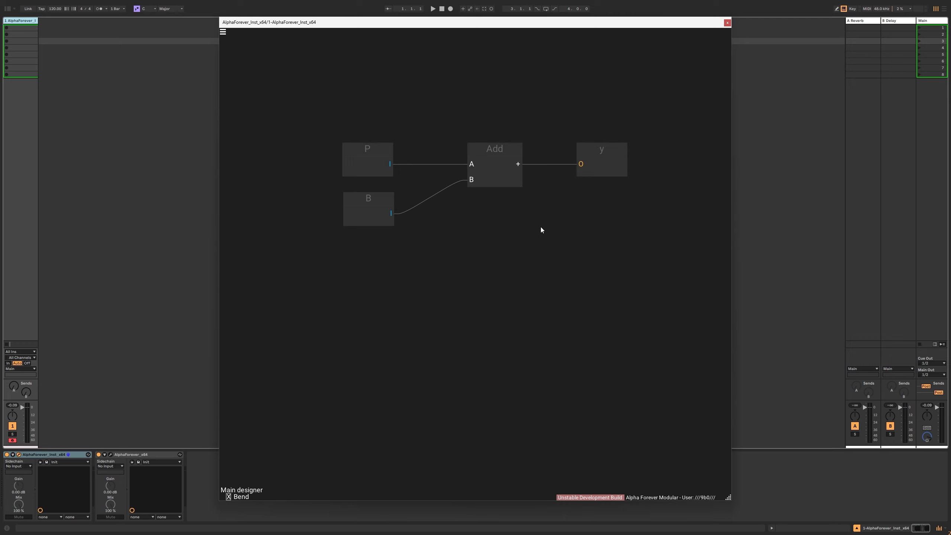
- Add an Out module named _P above P and feed it from the P input
{"action": "double_click", "coordinate": [389, 164]}
{"action": "left_click_drag", "start_coordinate": [459, 150], "coordinate": [423, 100]}
{"action": "type", "text": "_P"}
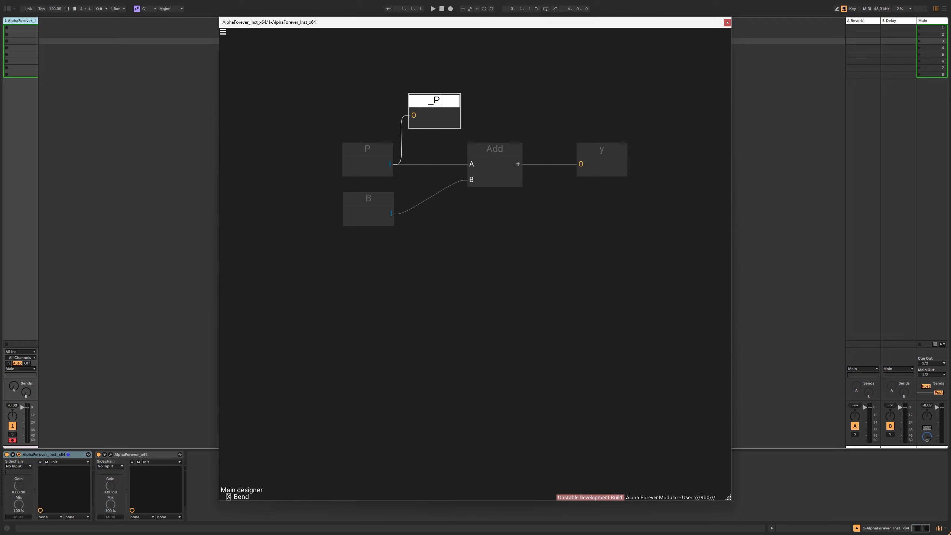
{"action": "key", "text": "Return"}
- Insert a second Add module between B and the first Add's B input, spacing both Add modules apart
{"action": "mouse_move", "coordinate": [389, 212]}
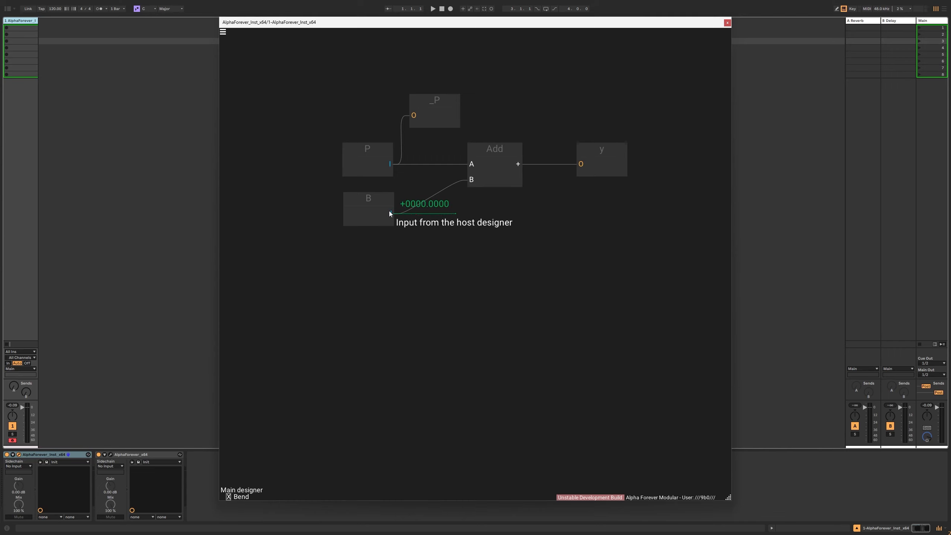
{"action": "right_click", "coordinate": [390, 212]}
{"action": "type", "text": "mu"}
{"action": "left_click", "coordinate": [486, 221]}
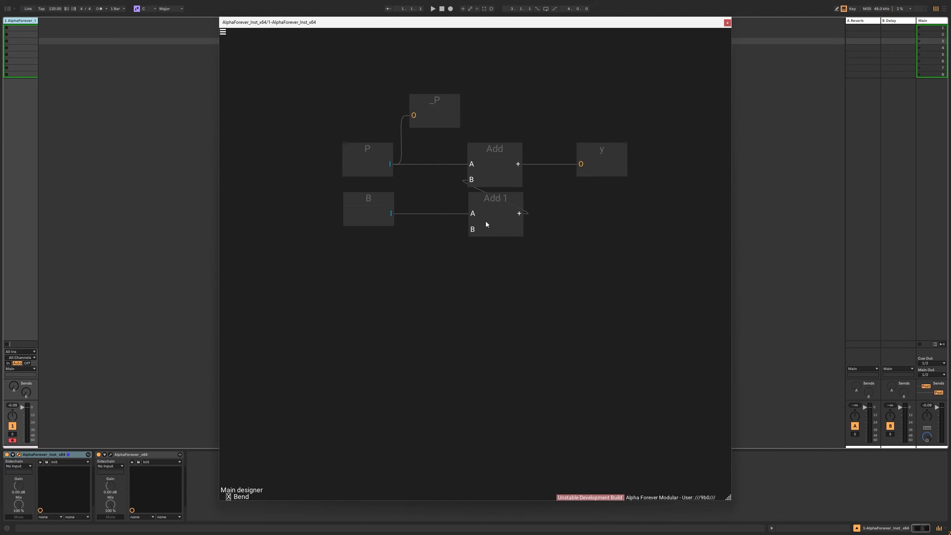
{"action": "left_click_drag", "start_coordinate": [489, 198], "coordinate": [447, 197]}
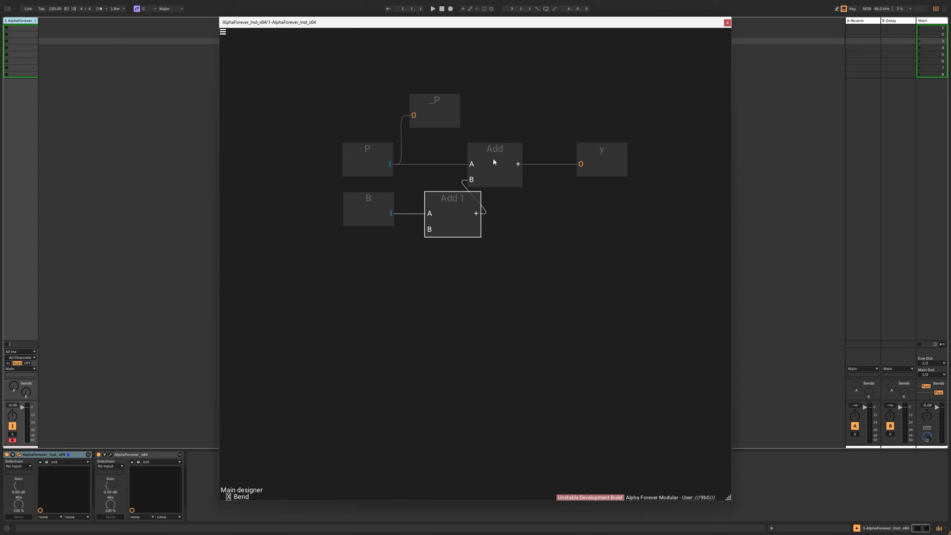
{"action": "left_click_drag", "start_coordinate": [495, 149], "coordinate": [525, 147]}
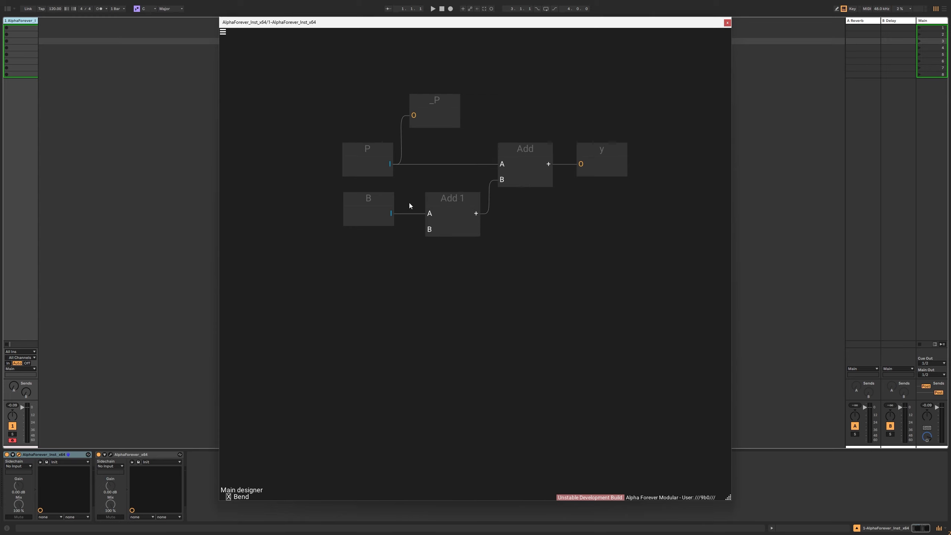
- Wire B into both inputs of the second Add and shift P, B and _P closer to the Add modules
{"action": "left_click_drag", "start_coordinate": [409, 257], "coordinate": [325, 102]}
{"action": "left_click_drag", "start_coordinate": [363, 144], "coordinate": [375, 147]}
{"action": "left_click_drag", "start_coordinate": [428, 103], "coordinate": [441, 102]}
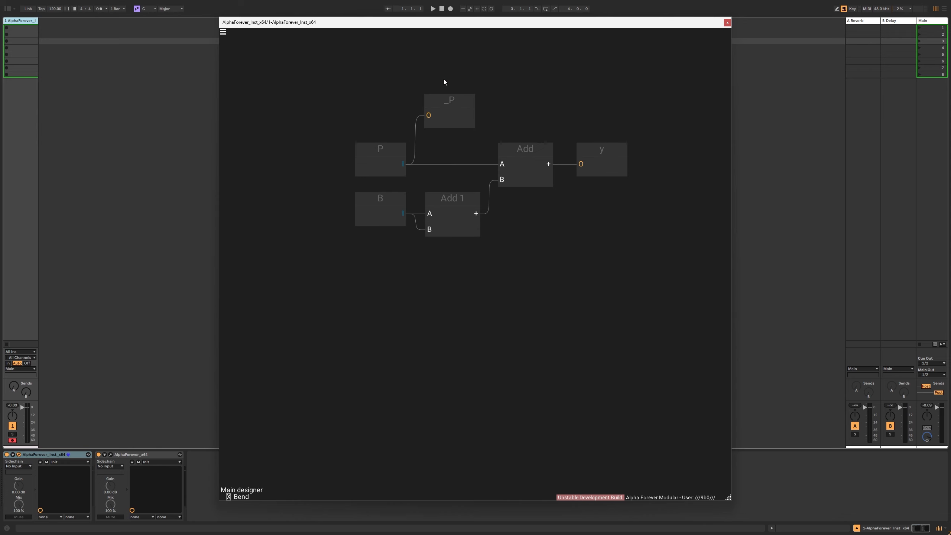
- In the main designer, connect Midi Note's P and B to Bend and route Bend's y to the filter's CM input
{"action": "double_click", "coordinate": [443, 78]}
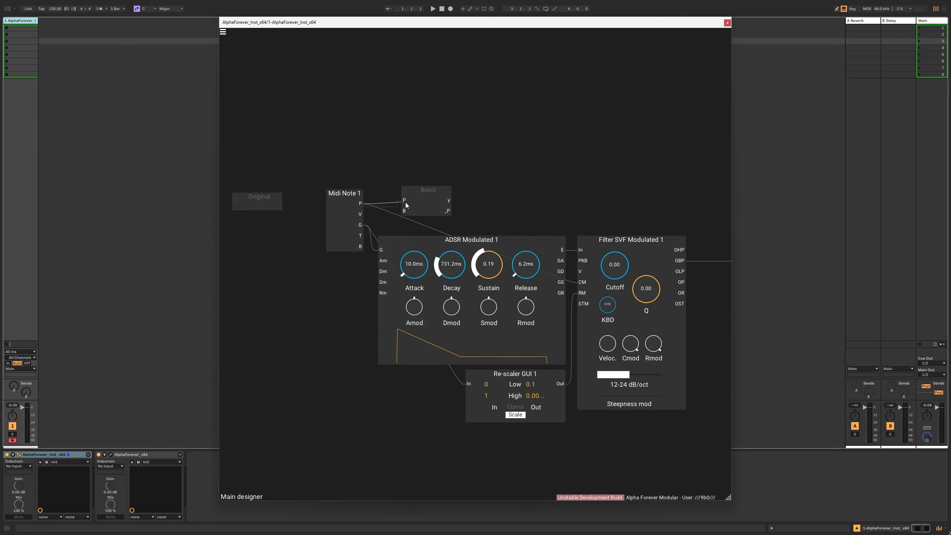
{"action": "mouse_move", "coordinate": [405, 202]}
{"action": "left_mouse_down"}
{"action": "mouse_move", "coordinate": [361, 232]}
{"action": "mouse_move", "coordinate": [360, 246]}
{"action": "mouse_move", "coordinate": [396, 199]}
{"action": "left_mouse_up"}
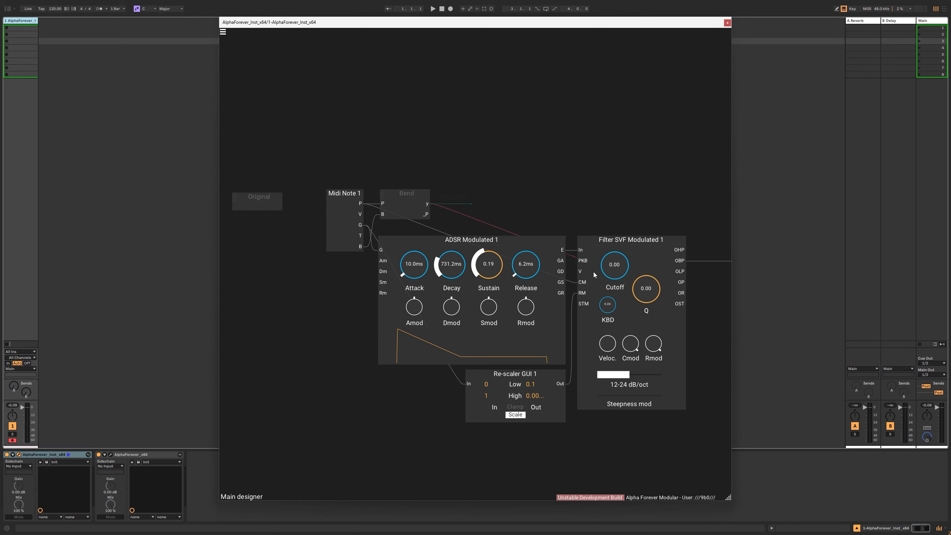
{"action": "scroll", "coordinate": [561, 181], "scroll_direction": "down", "scroll_amount": 3}
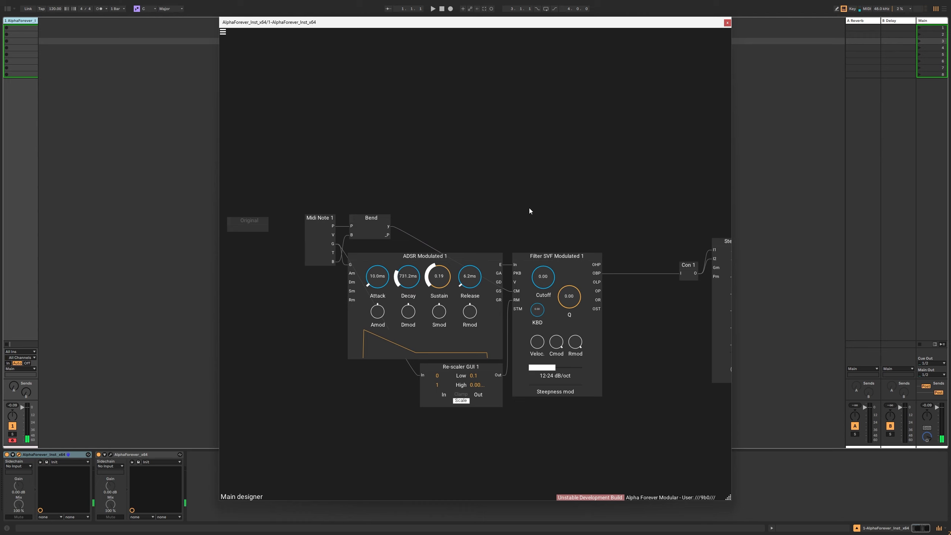
- Add a Designer module above the ADSR in the main designer and name it Legato
{"action": "right_click", "coordinate": [418, 198]}
{"action": "type", "text": "des"}
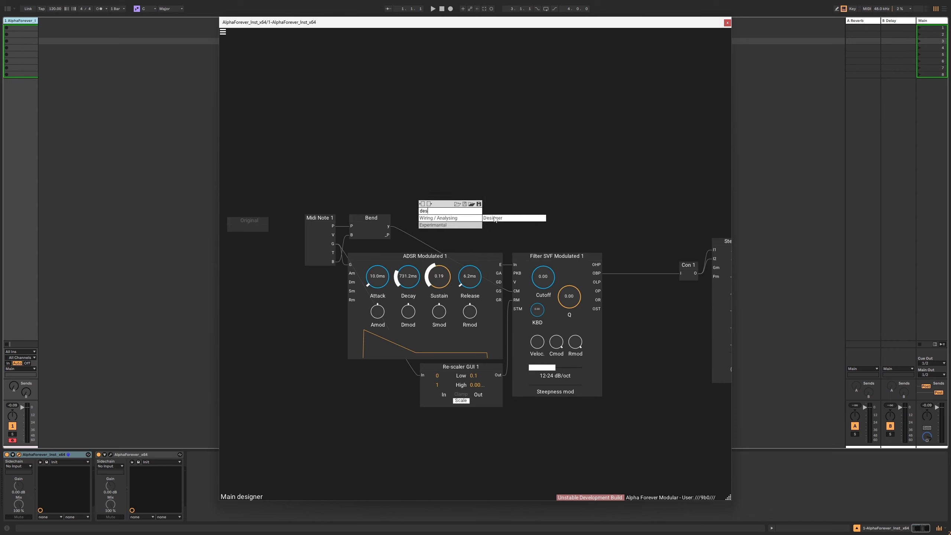
{"action": "key", "text": "Return"}
{"action": "double_click", "coordinate": [447, 198]}
{"action": "type", "text": "Legato"}
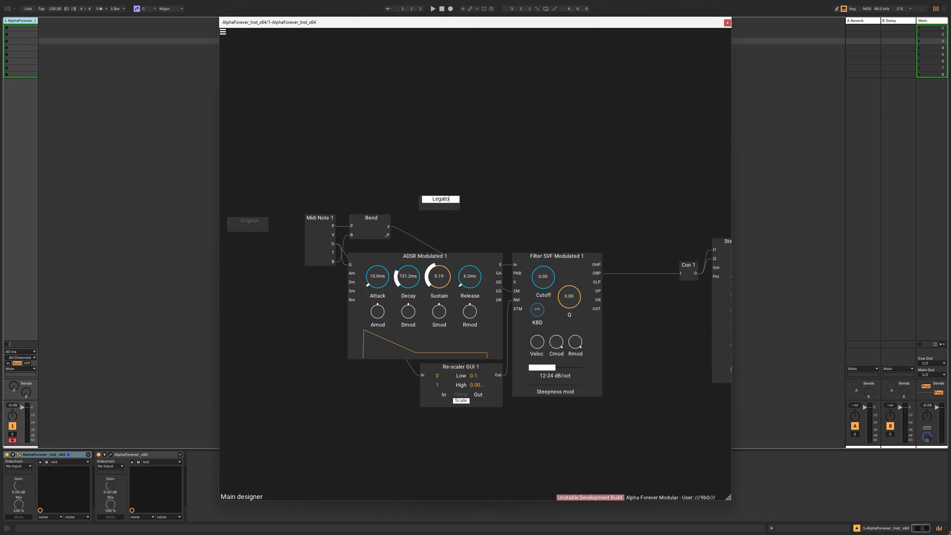
{"action": "key", "text": "Return"}
- Open the Legato designer and add an In module named P
{"action": "double_click", "coordinate": [437, 206]}
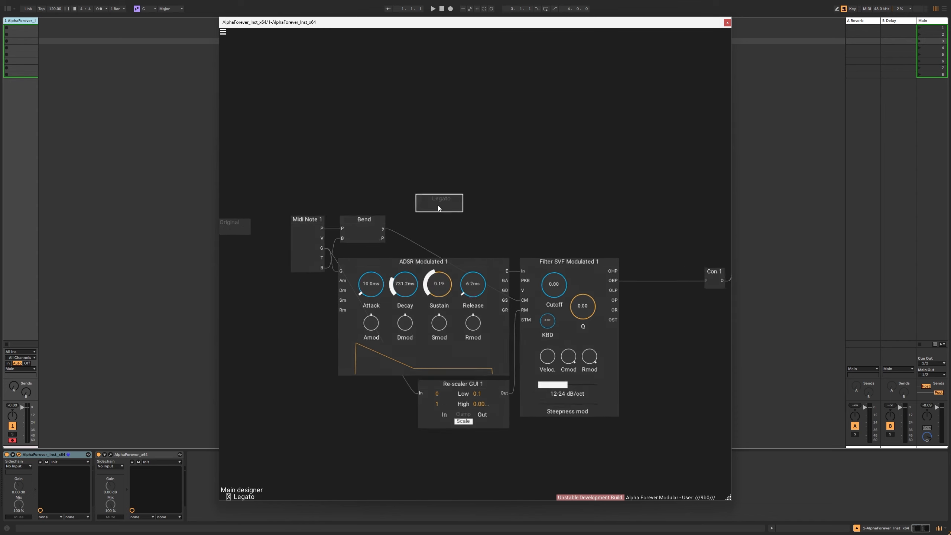
{"action": "right_click", "coordinate": [438, 205]}
{"action": "mouse_move", "coordinate": [406, 222]}
{"action": "left_click", "coordinate": [440, 229]}
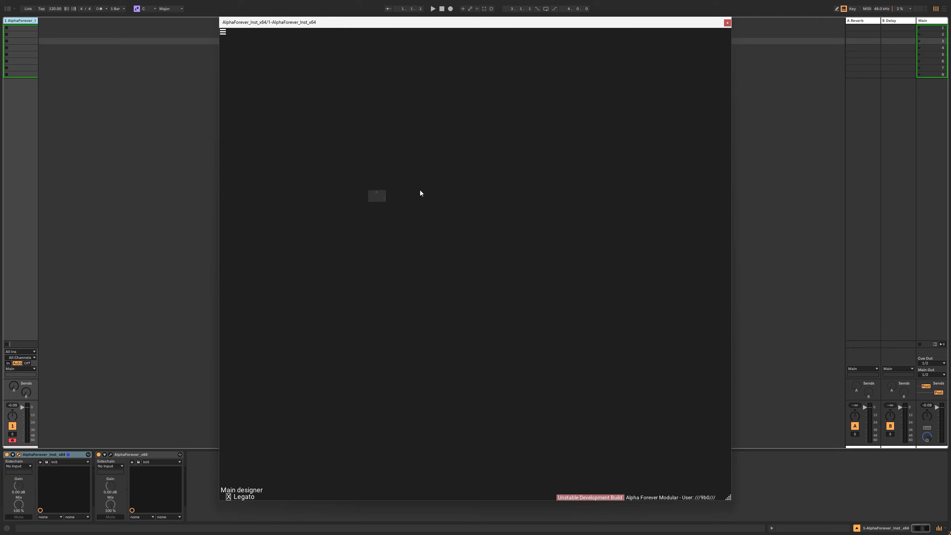
{"action": "double_click", "coordinate": [274, 183]}
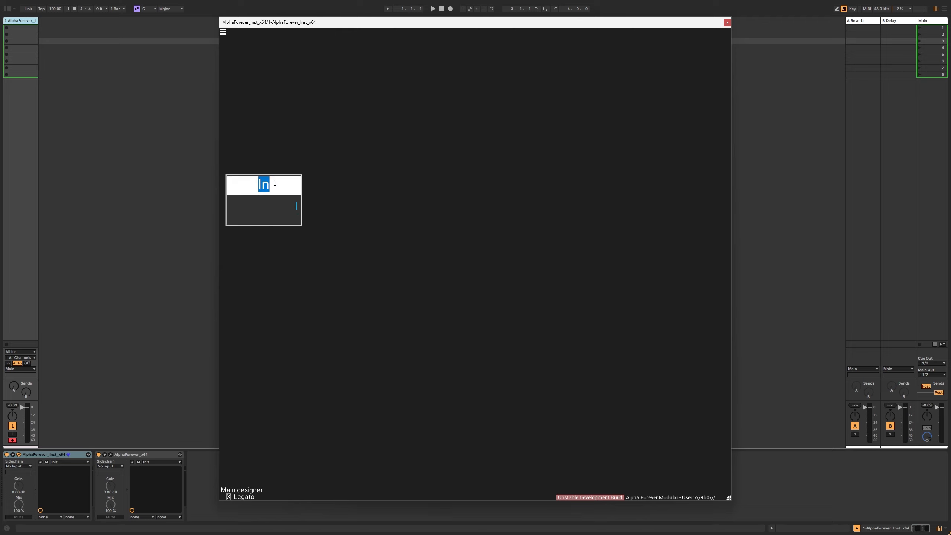
{"action": "type", "text": "P"}
{"action": "left_click_drag", "start_coordinate": [328, 160], "coordinate": [415, 135]}
{"action": "left_click", "coordinate": [349, 162]}
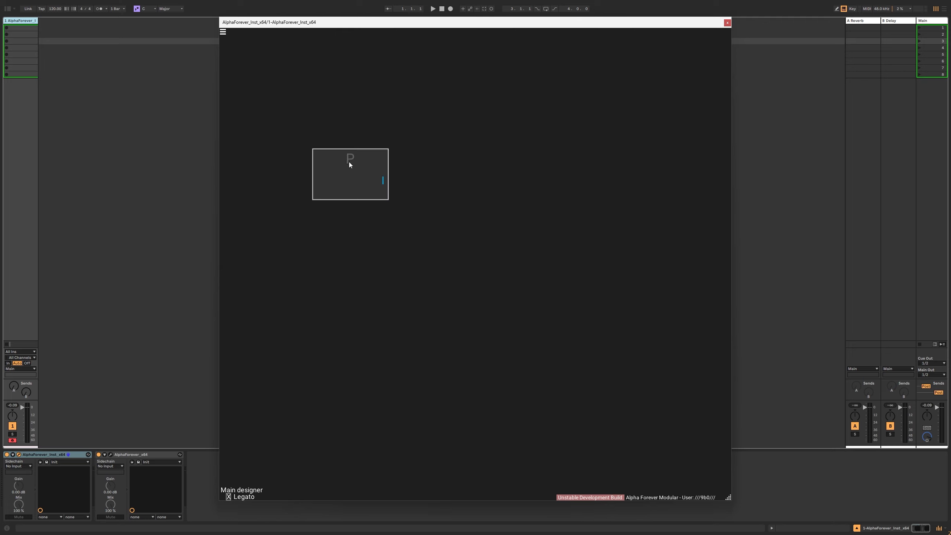
- Duplicate the P input below itself and name the copy G
{"action": "key", "text": "ctrl+c"}
{"action": "key", "text": "ctrl+v"}
{"action": "double_click", "coordinate": [360, 213]}
{"action": "type", "text": "G"}
{"action": "key", "text": "Return"}
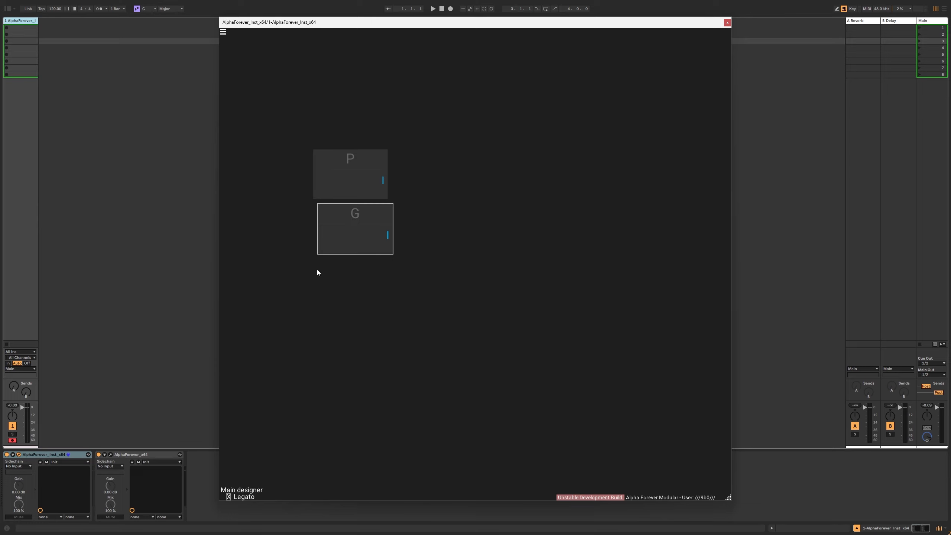
- Duplicate the G input below itself, renaming the middle input V and the new copy G
{"action": "key", "text": "ctrl+c"}
{"action": "key", "text": "ctrl+v"}
{"action": "double_click", "coordinate": [334, 273]}
{"action": "left_click", "coordinate": [419, 199]}
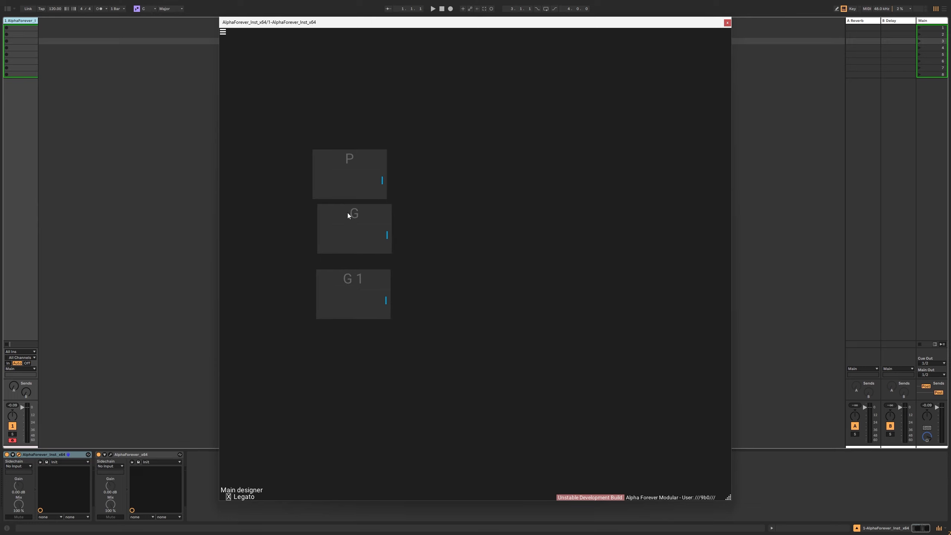
{"action": "key", "text": "Return"}
{"action": "double_click", "coordinate": [355, 276]}
{"action": "type", "text": "G"}
{"action": "key", "text": "Return"}
- Align the P, V and G inputs in one evenly spaced column
{"action": "left_click_drag", "start_coordinate": [440, 329], "coordinate": [288, 120]}
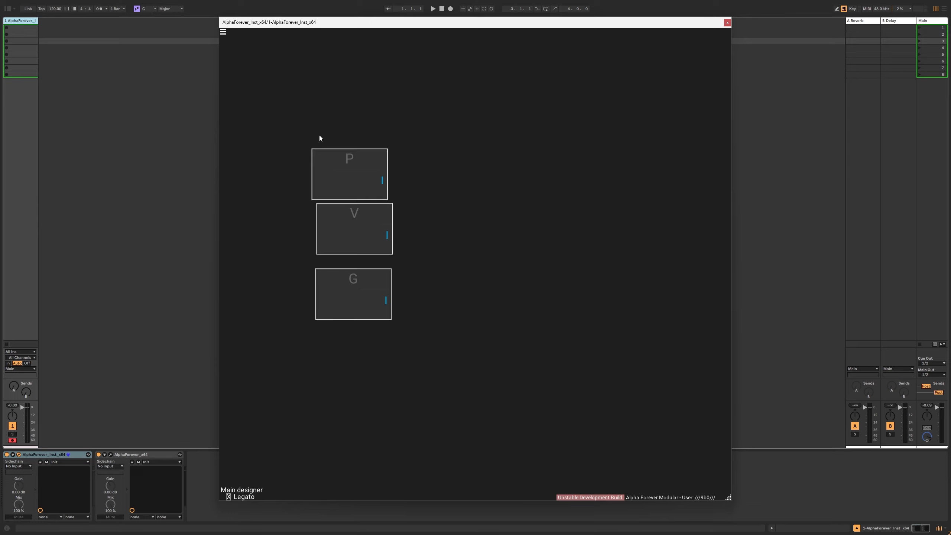
{"action": "key", "text": "l"}
{"action": "left_click", "coordinate": [492, 133]}
{"action": "left_click_drag", "start_coordinate": [381, 211], "coordinate": [382, 215]}
{"action": "left_click", "coordinate": [460, 214]}
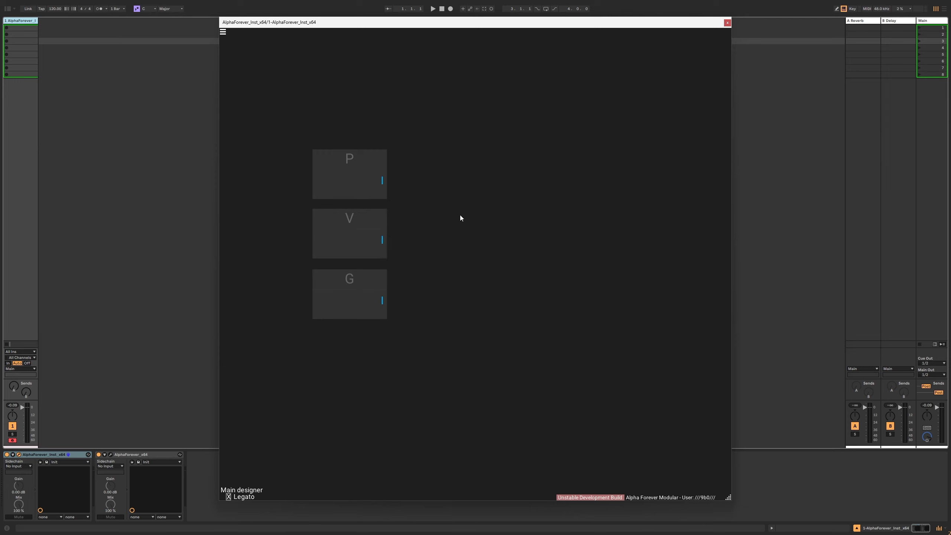
- Add an Env. follower module beside the inputs and connect P to its In, aligned in a straight line
{"action": "right_click", "coordinate": [449, 187]}
{"action": "type", "text": "env"}
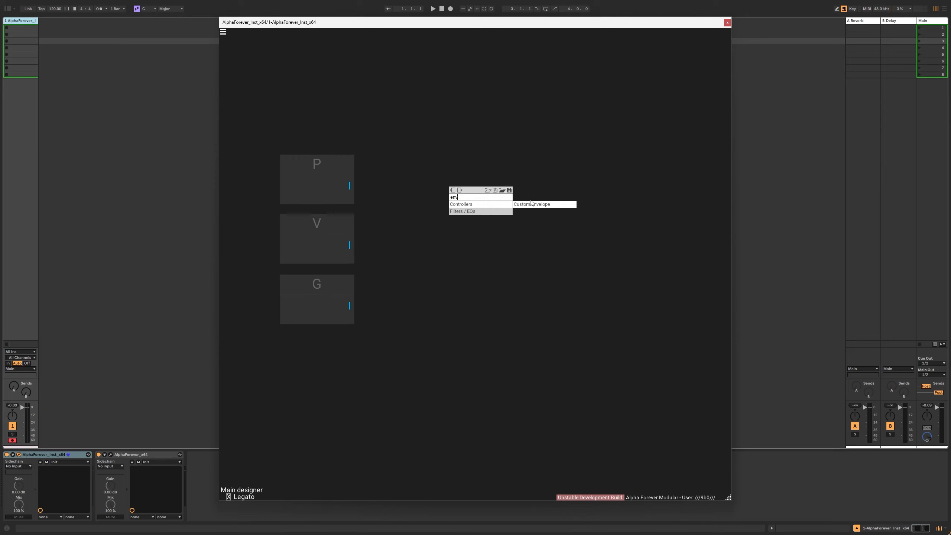
{"action": "left_click", "coordinate": [539, 212]}
{"action": "left_click_drag", "start_coordinate": [349, 185], "coordinate": [472, 188]}
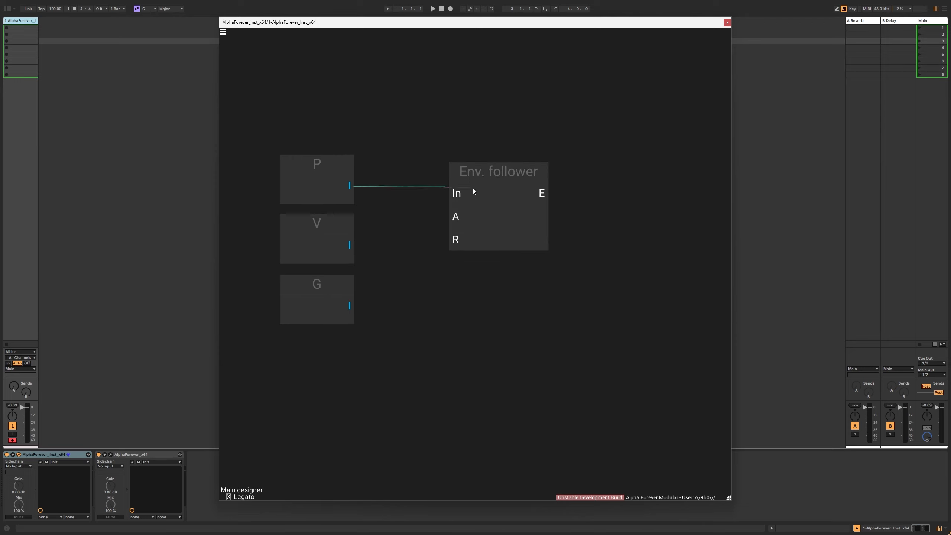
{"action": "key", "text": "s"}
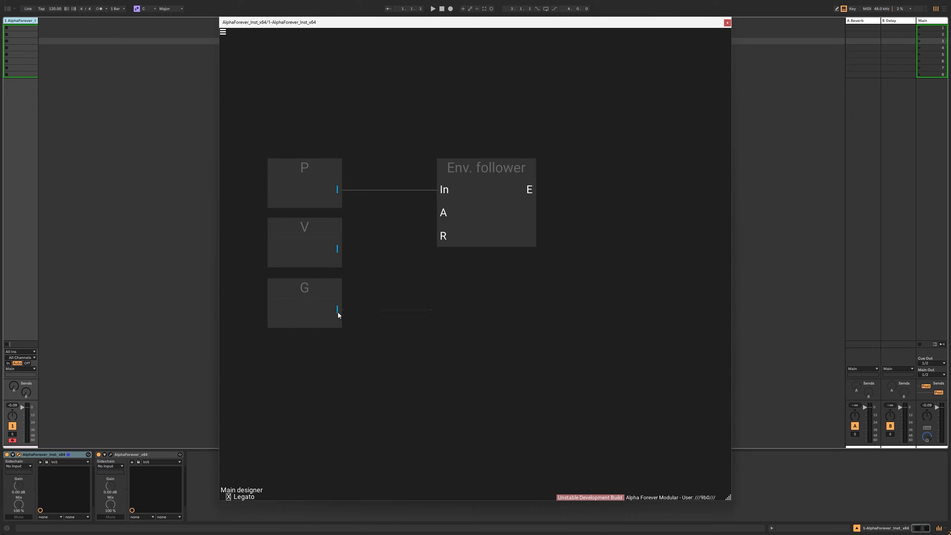
- Add a Previous module fed by the G input and place it close beside G
{"action": "right_click", "coordinate": [338, 309]}
{"action": "type", "text": "prev"}
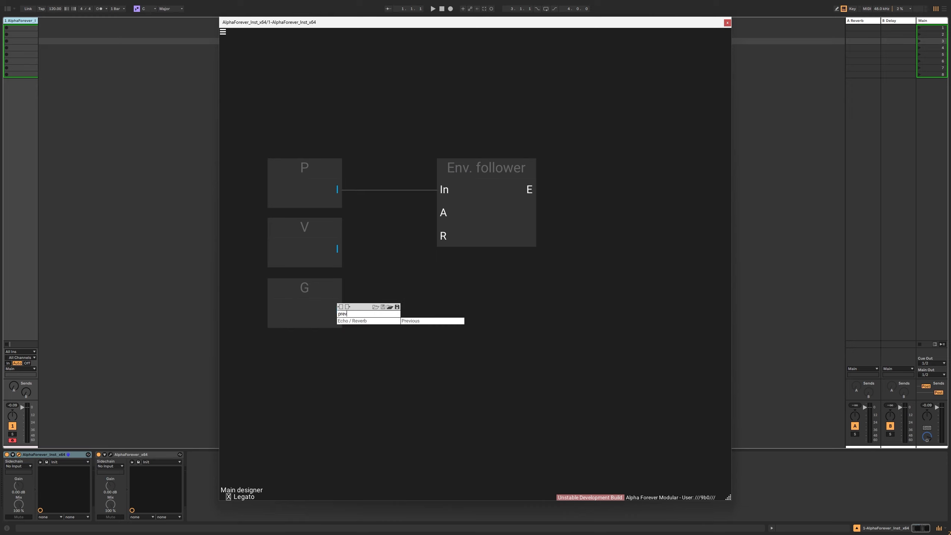
{"action": "left_click", "coordinate": [417, 320]}
{"action": "left_click_drag", "start_coordinate": [465, 288], "coordinate": [391, 287]}
- Move the Env. follower farther from the inputs and add a Mul module whose A is fed by Previous's Out
{"action": "left_click_drag", "start_coordinate": [412, 120], "coordinate": [603, 257]}
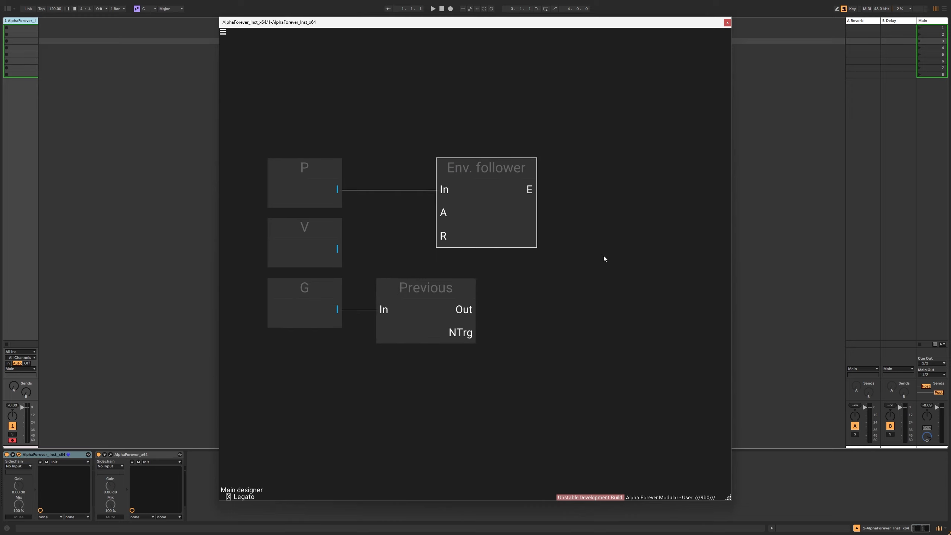
{"action": "left_click_drag", "start_coordinate": [533, 167], "coordinate": [686, 167]}
{"action": "left_click", "coordinate": [521, 273]}
{"action": "right_click", "coordinate": [465, 309]}
{"action": "type", "text": "mul"}
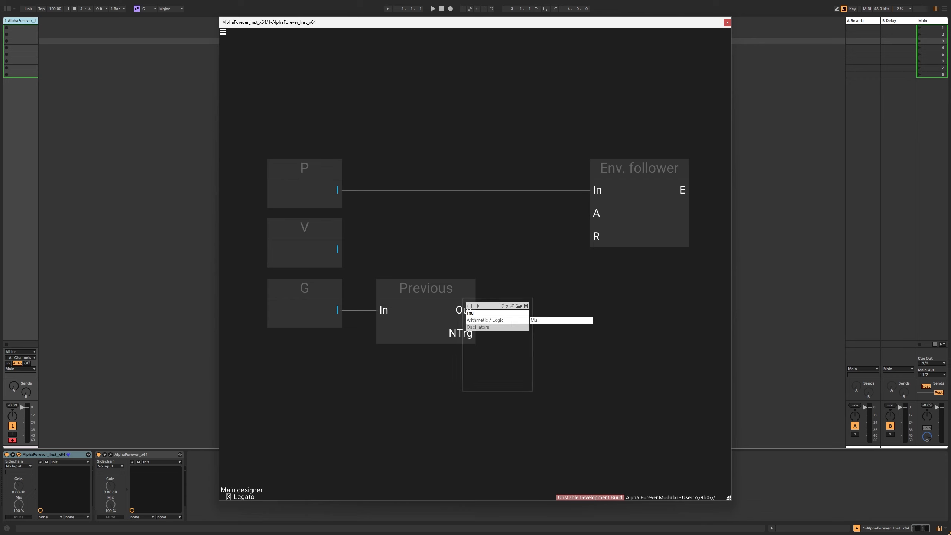
{"action": "left_click", "coordinate": [552, 321]}
{"action": "left_click_drag", "start_coordinate": [602, 291], "coordinate": [531, 288]}
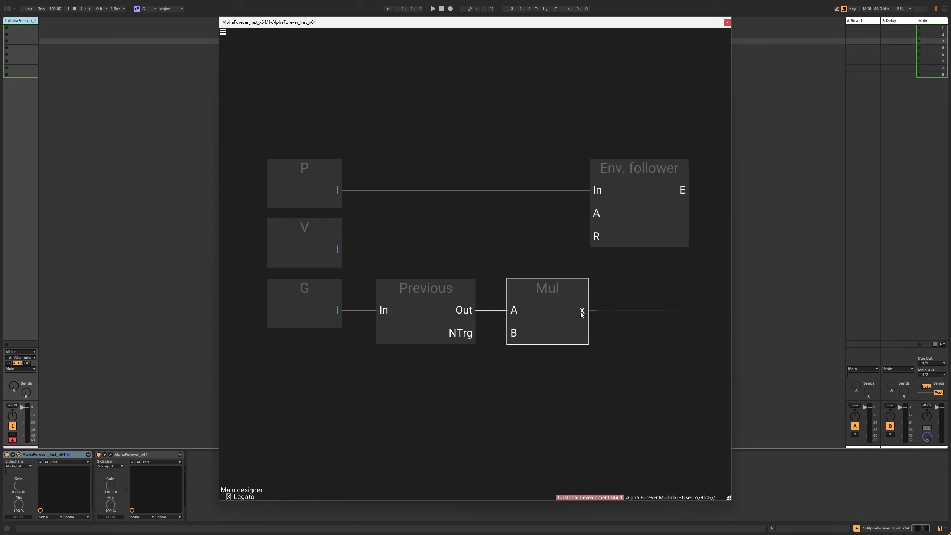
- Connect the Mul module's x output to both the A and R inputs of the Env. follower
{"action": "mouse_move", "coordinate": [581, 312]}
{"action": "left_mouse_down"}
{"action": "mouse_move", "coordinate": [597, 215]}
{"action": "mouse_move", "coordinate": [599, 287]}
{"action": "mouse_move", "coordinate": [583, 310]}
{"action": "left_mouse_up"}
{"action": "left_click_drag", "start_coordinate": [614, 165], "coordinate": [636, 166]}
{"action": "left_click_drag", "start_coordinate": [554, 160], "coordinate": [472, 168]}
{"action": "scroll", "coordinate": [468, 168], "scroll_direction": "down", "scroll_amount": 2}
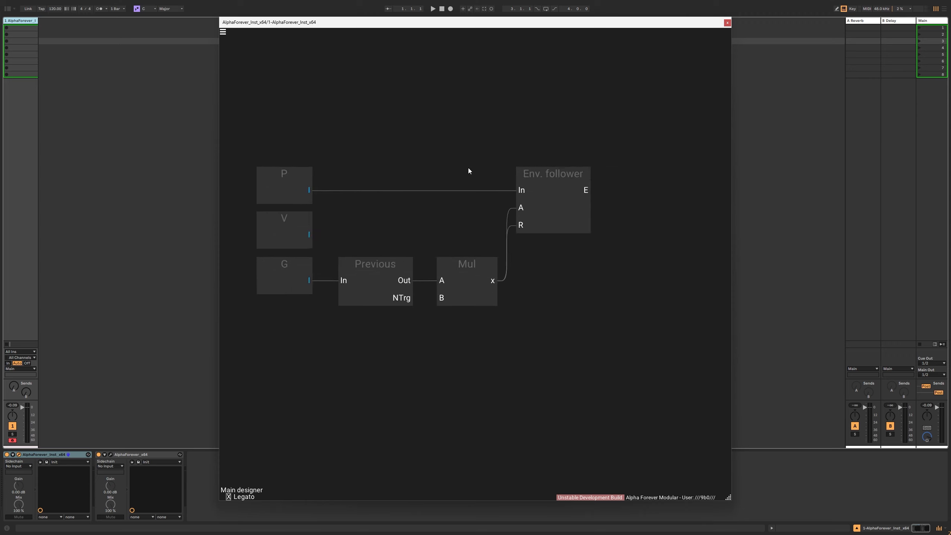
{"action": "scroll", "coordinate": [469, 169], "scroll_direction": "down", "scroll_amount": 1}
- Add an output named y fed by the Env. follower's E and place it close beside that module
{"action": "left_click", "coordinate": [566, 186]}
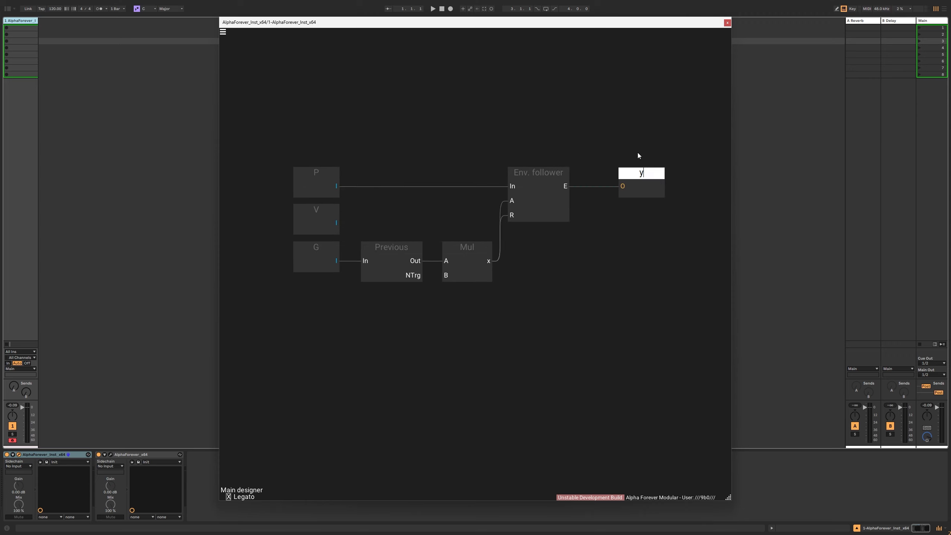
{"action": "key", "text": "Return"}
{"action": "left_click_drag", "start_coordinate": [637, 174], "coordinate": [620, 174]}
{"action": "left_click_drag", "start_coordinate": [529, 143], "coordinate": [526, 143]}
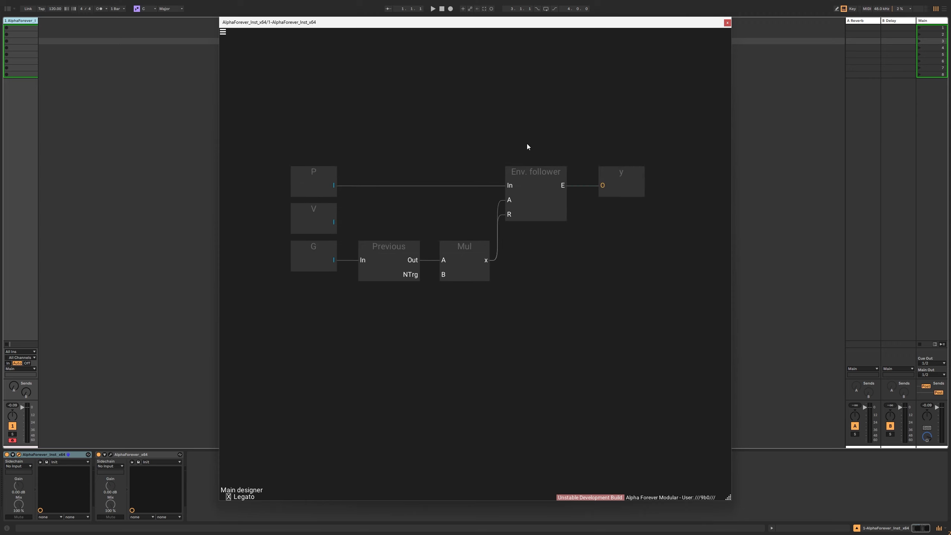
- Add an output named _P fed directly by the P input, placed just above the P line
{"action": "left_click_drag", "start_coordinate": [382, 181], "coordinate": [406, 165]}
{"action": "type", "text": "_P"}
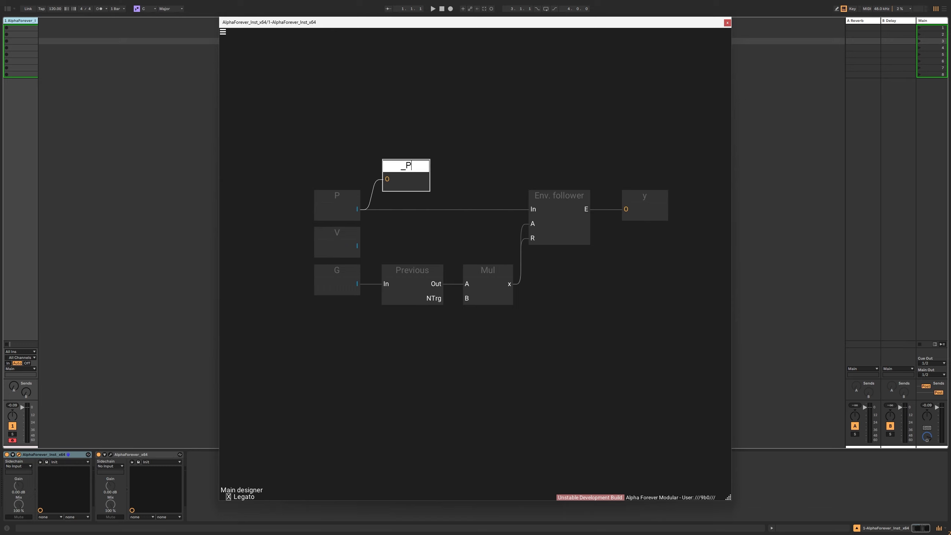
{"action": "key", "text": "Return"}
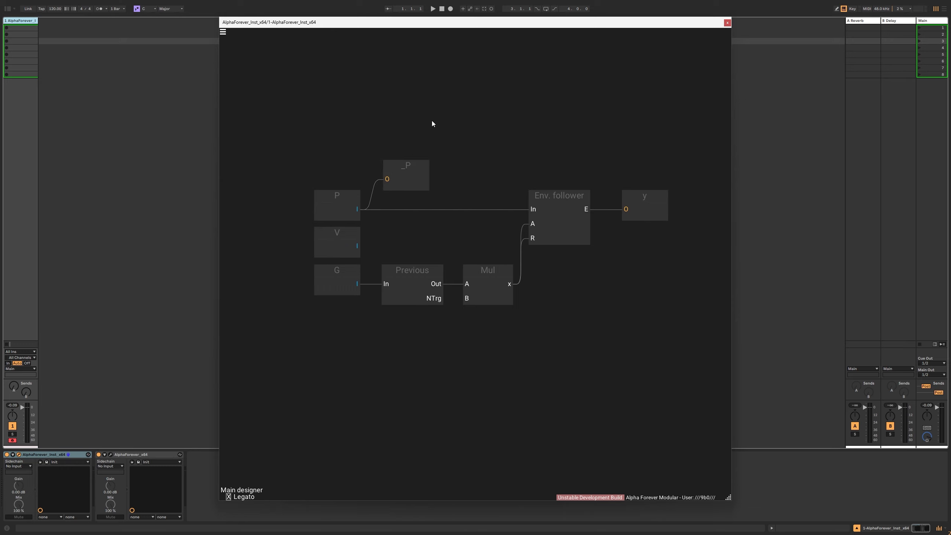
{"action": "right_click", "coordinate": [368, 347]}
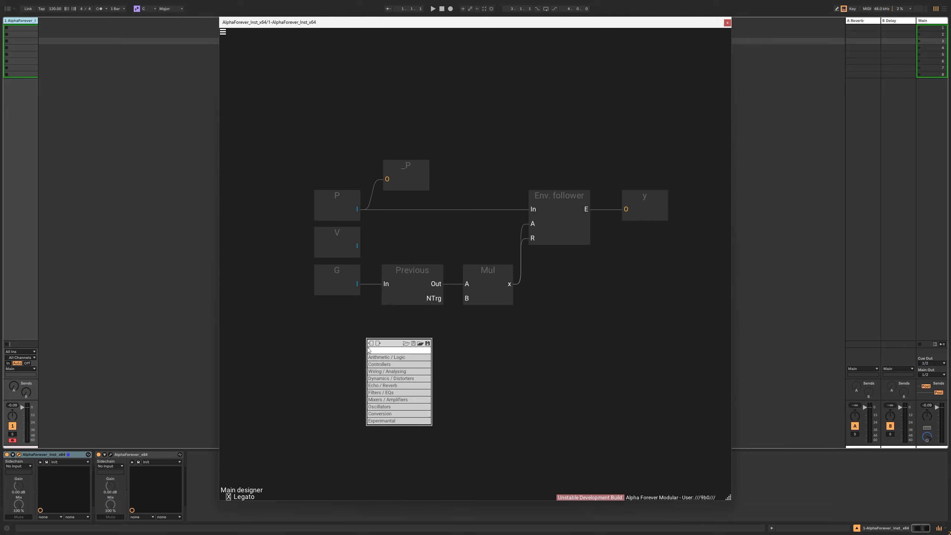
{"action": "left_click", "coordinate": [386, 119]}
- Move the V input below the other modules and feed it into the X of a new Custom Function module
{"action": "left_click_drag", "start_coordinate": [336, 236], "coordinate": [288, 378]}
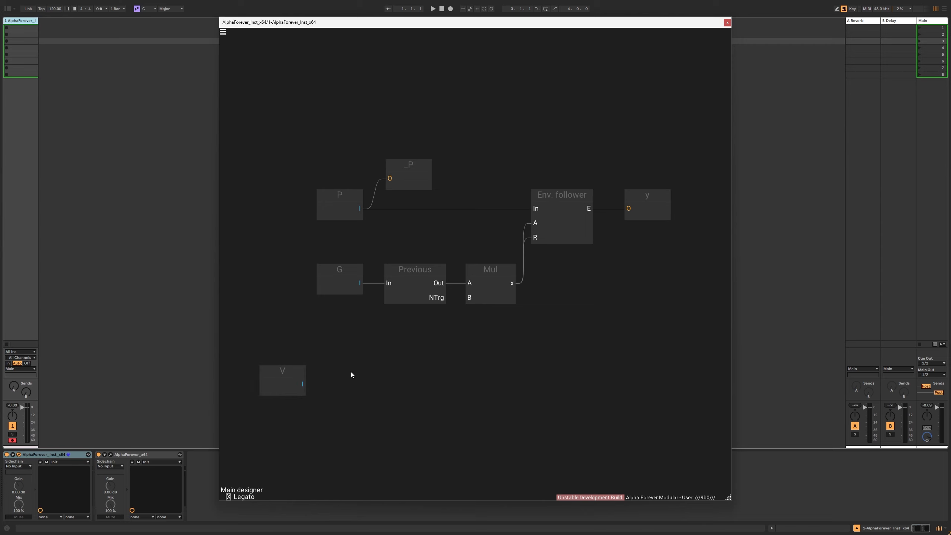
{"action": "right_click", "coordinate": [302, 383]}
{"action": "type", "text": "graph"}
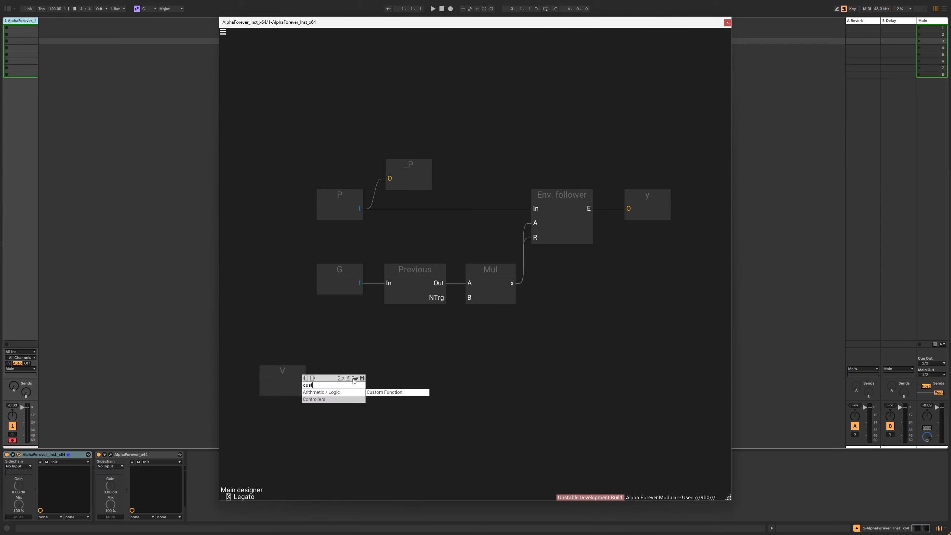
{"action": "left_click", "coordinate": [384, 392]}
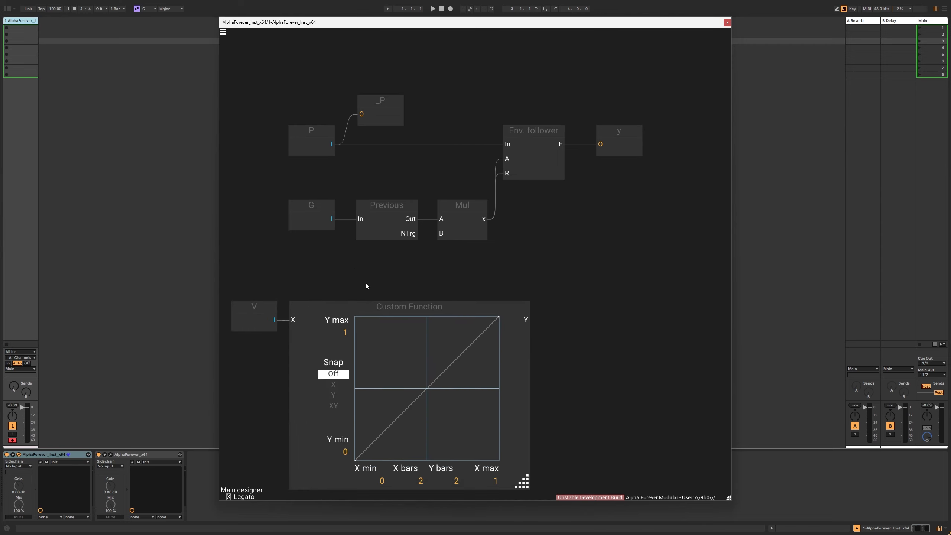
- Bend the Custom Function curve into a steep early rise and set its Y min to 600 and Y max to 15
{"action": "left_click_drag", "start_coordinate": [442, 377], "coordinate": [306, 249]}
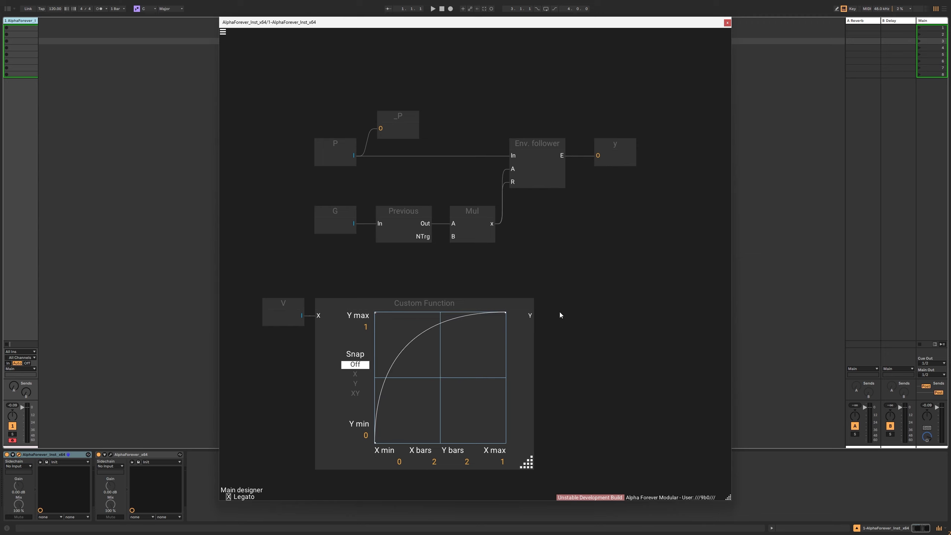
{"action": "double_click", "coordinate": [360, 434]}
{"action": "type", "text": "600"}
{"action": "key", "text": "Return"}
{"action": "double_click", "coordinate": [362, 326]}
{"action": "type", "text": "15"}
{"action": "key", "text": "Return"}
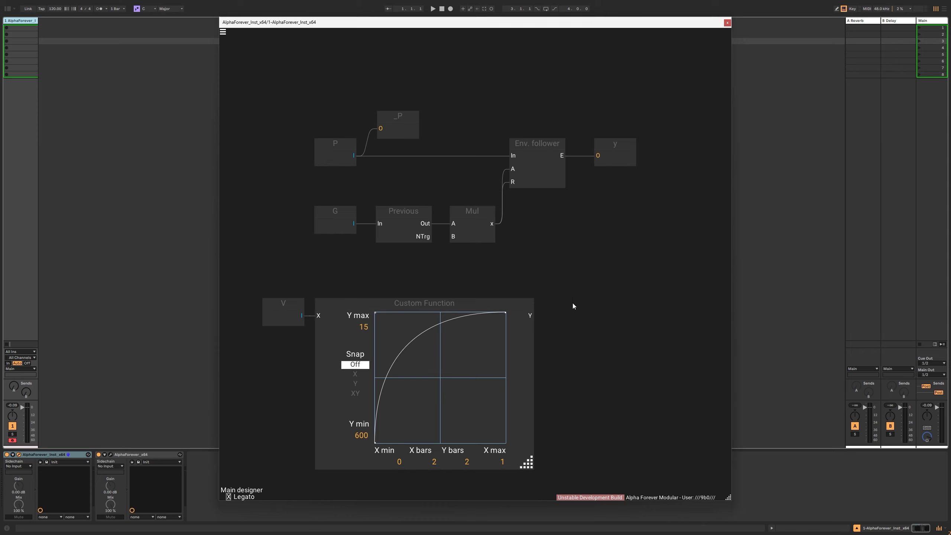
- Connect Custom Function's Y to Mul's B, shift it together with V away from Mul to straighten the cable, and return to the main designer
{"action": "left_click_drag", "start_coordinate": [532, 315], "coordinate": [454, 236]}
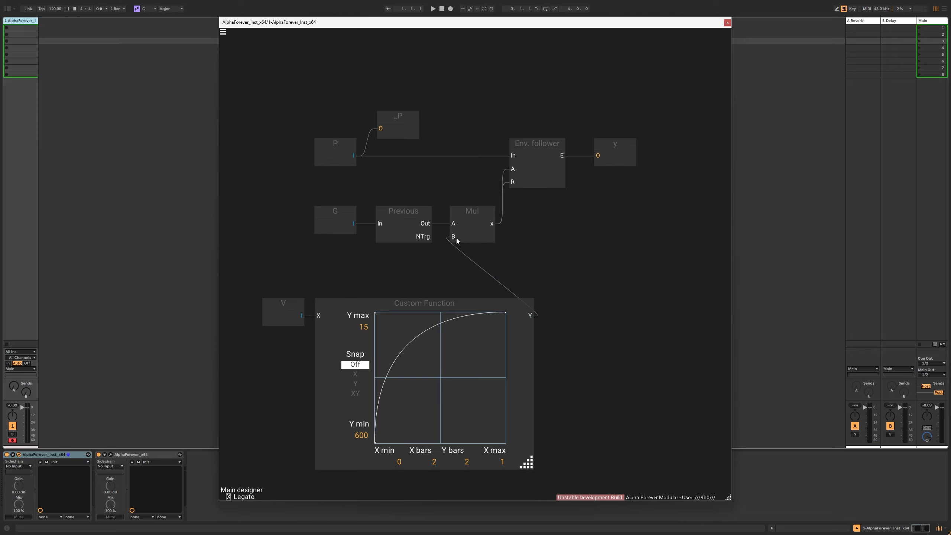
{"action": "left_click_drag", "start_coordinate": [555, 278], "coordinate": [270, 504]}
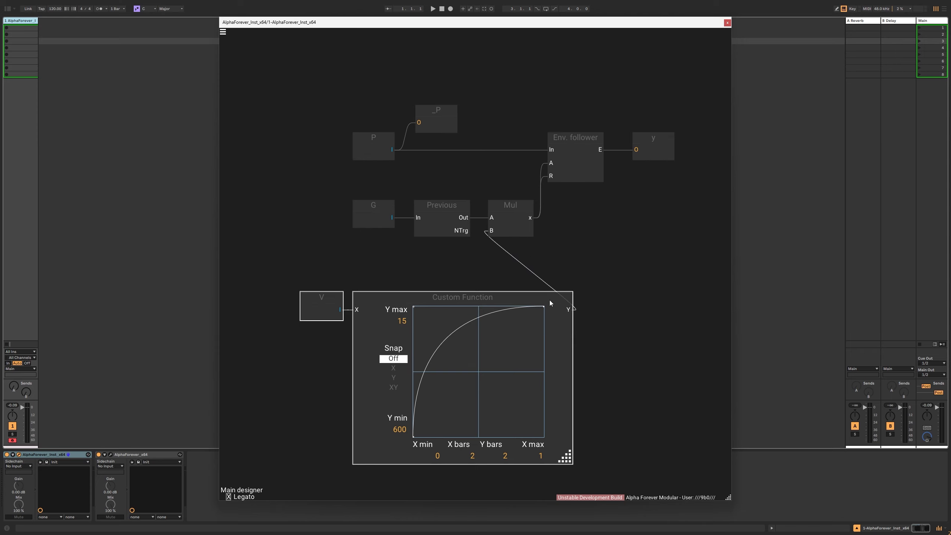
{"action": "left_click_drag", "start_coordinate": [550, 300], "coordinate": [448, 255]}
{"action": "left_click_drag", "start_coordinate": [533, 277], "coordinate": [566, 316]}
{"action": "scroll", "coordinate": [566, 316], "scroll_direction": "down", "scroll_amount": 2}
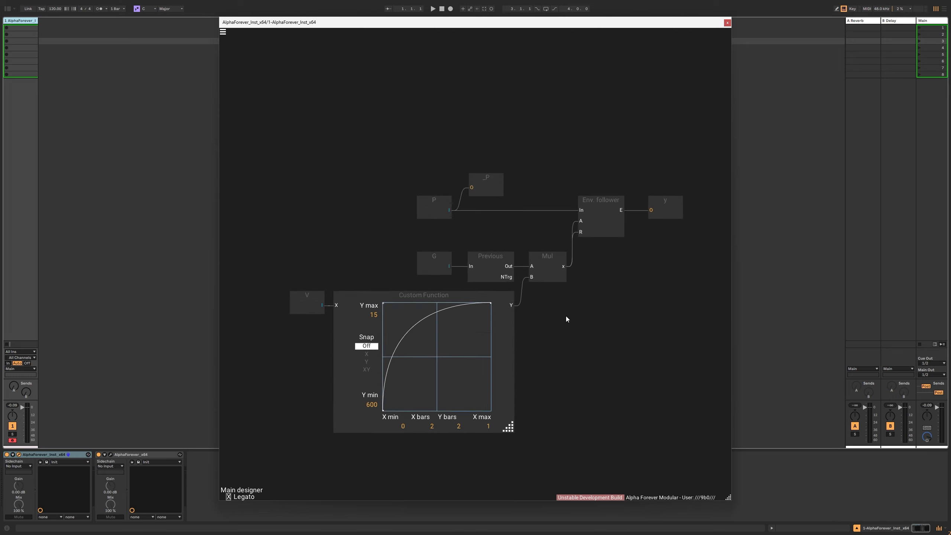
{"action": "scroll", "coordinate": [566, 316], "scroll_direction": "down", "scroll_amount": 4}
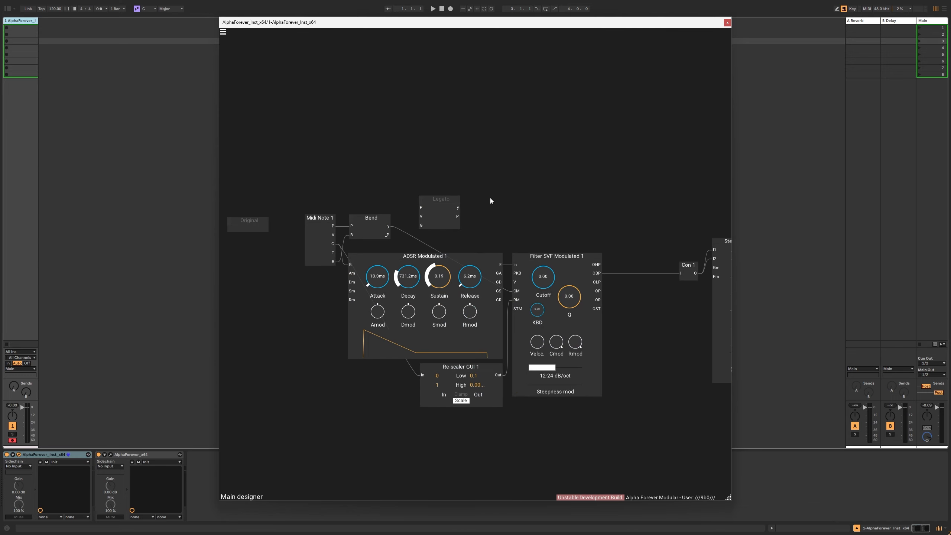
- Wire Bend's y and Midi Note 1's V and G into Legato's P, V and G, and Legato's y into the filter's CM
{"action": "left_click_drag", "start_coordinate": [399, 222], "coordinate": [422, 221]}
{"action": "left_click_drag", "start_coordinate": [334, 239], "coordinate": [422, 236]}
{"action": "left_click_drag", "start_coordinate": [335, 244], "coordinate": [510, 275]}
{"action": "left_click", "coordinate": [492, 220]}
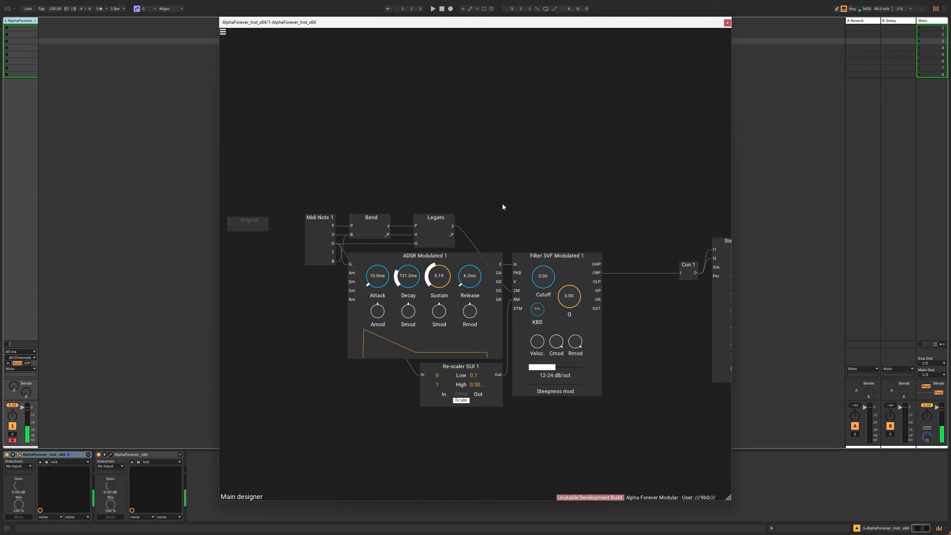
- Lower the Stereo Track 1 level fader to about -10.8
{"action": "scroll", "coordinate": [453, 194], "scroll_direction": "down", "scroll_amount": 1}
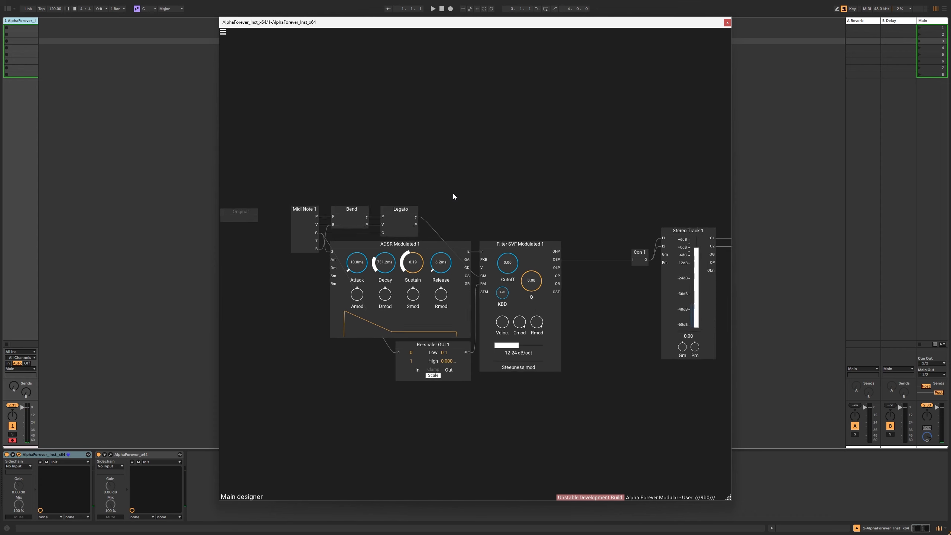
{"action": "scroll", "coordinate": [453, 196], "scroll_direction": "down", "scroll_amount": 1}
{"action": "left_click_drag", "start_coordinate": [655, 239], "coordinate": [657, 248]}
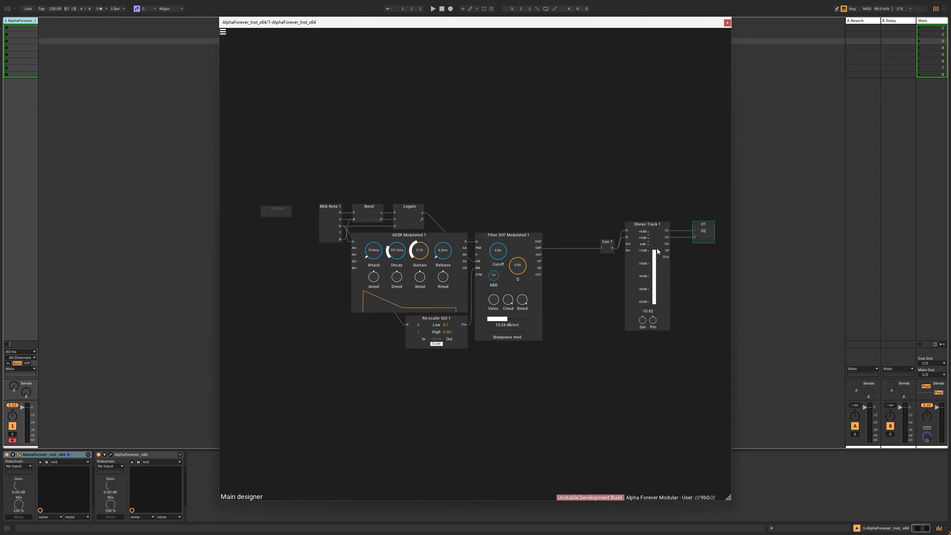
{"action": "scroll", "coordinate": [572, 205], "scroll_direction": "up", "scroll_amount": 3}
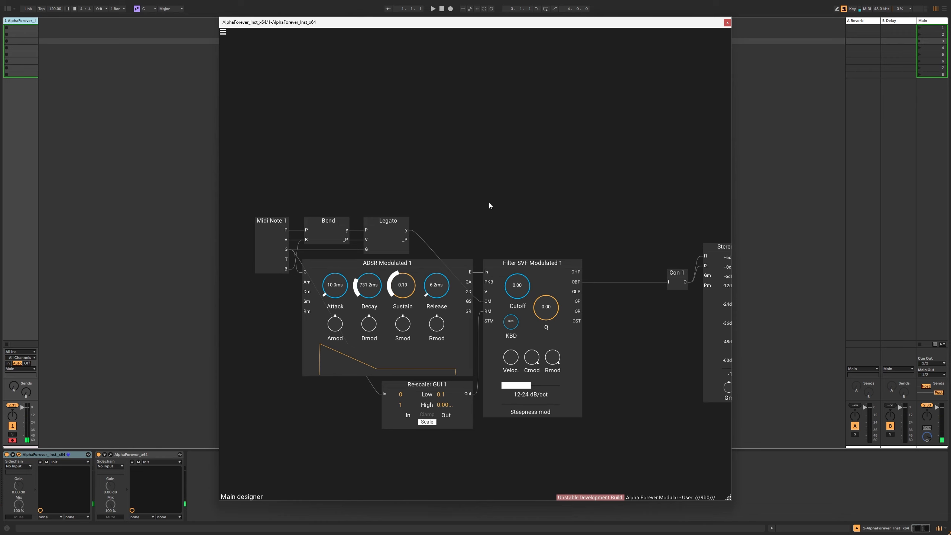
- Add a Designer module above the filter, name it Vibrato, and open it for editing
{"action": "scroll", "coordinate": [477, 208], "scroll_direction": "down", "scroll_amount": 2}
{"action": "right_click", "coordinate": [533, 203]}
{"action": "type", "text": "de"}
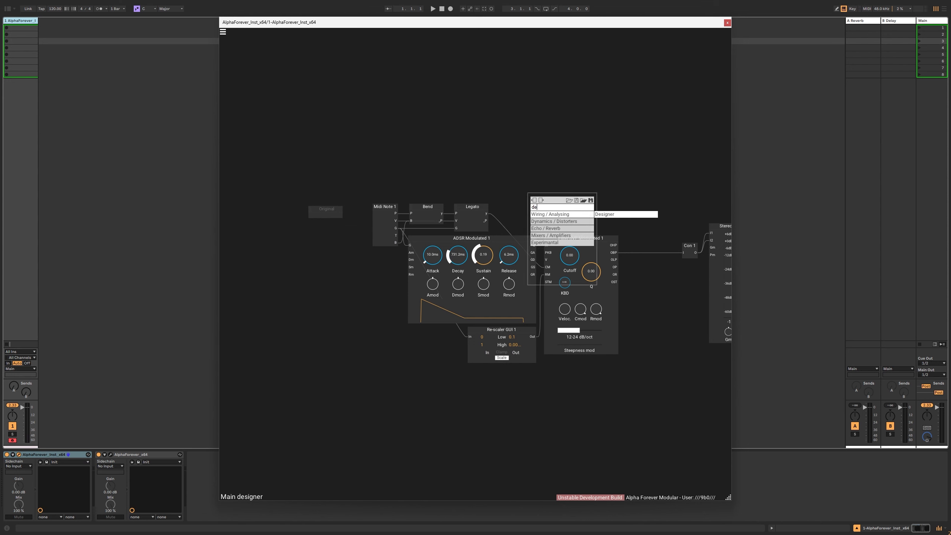
{"action": "left_click", "coordinate": [592, 214]}
{"action": "scroll", "coordinate": [516, 175], "scroll_direction": "up", "scroll_amount": 2}
{"action": "double_click", "coordinate": [560, 207]}
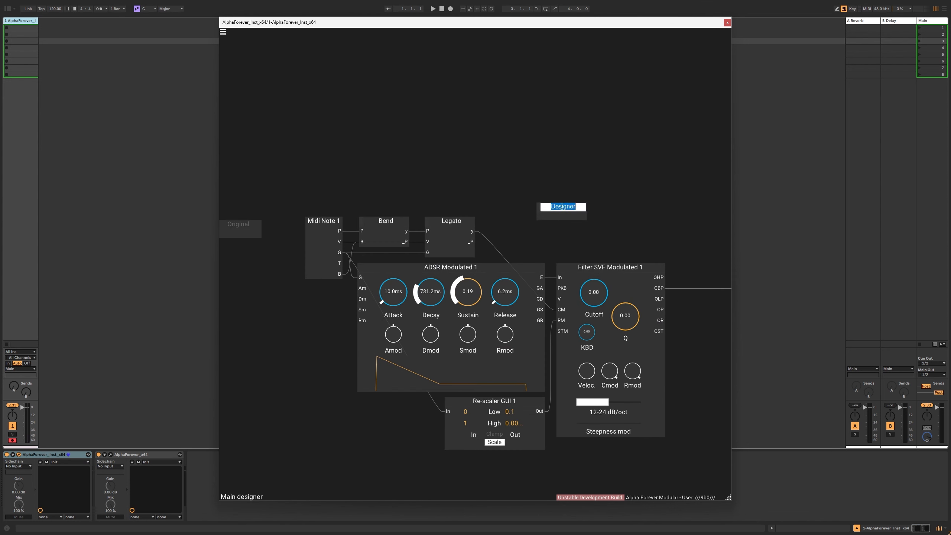
{"action": "type", "text": "Vibrato"}
{"action": "key", "text": "Return"}
{"action": "double_click", "coordinate": [553, 215]}
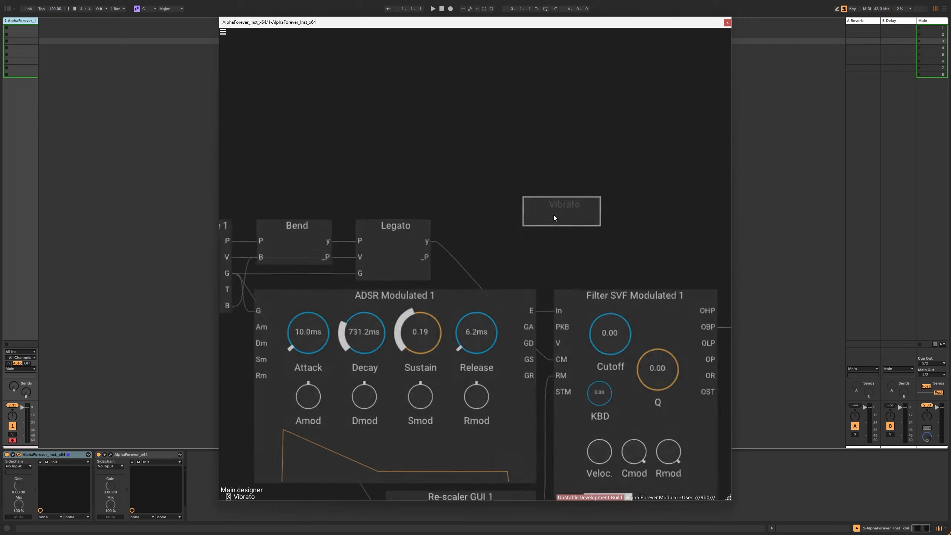
- Create three inputs named P, V and G inside the Vibrato module and return to the main designer
{"action": "right_click", "coordinate": [373, 194]}
{"action": "mouse_move", "coordinate": [412, 222]}
{"action": "left_click", "coordinate": [442, 229]}
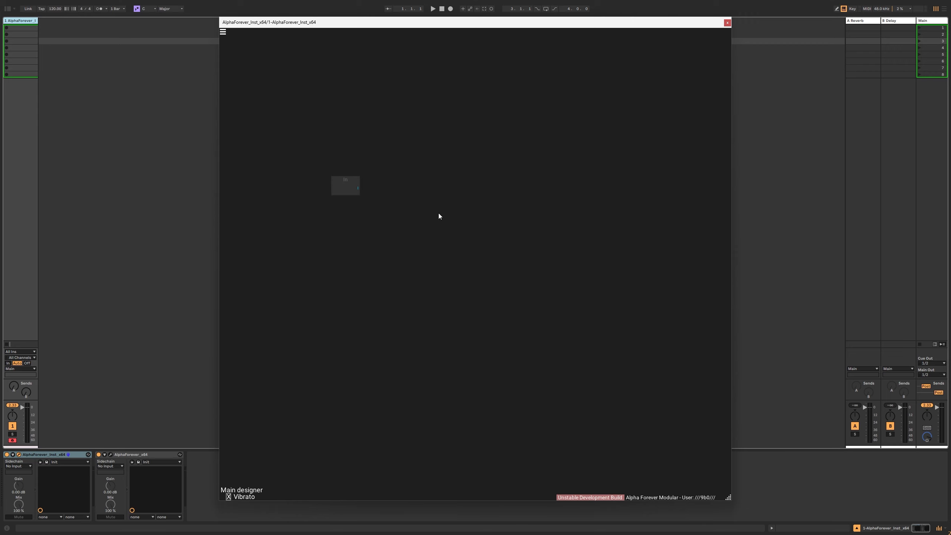
{"action": "key", "text": "Return"}
{"action": "double_click", "coordinate": [340, 207]}
{"action": "type", "text": "V"}
{"action": "key", "text": "Return"}
{"action": "double_click", "coordinate": [327, 233]}
{"action": "key", "text": "Return"}
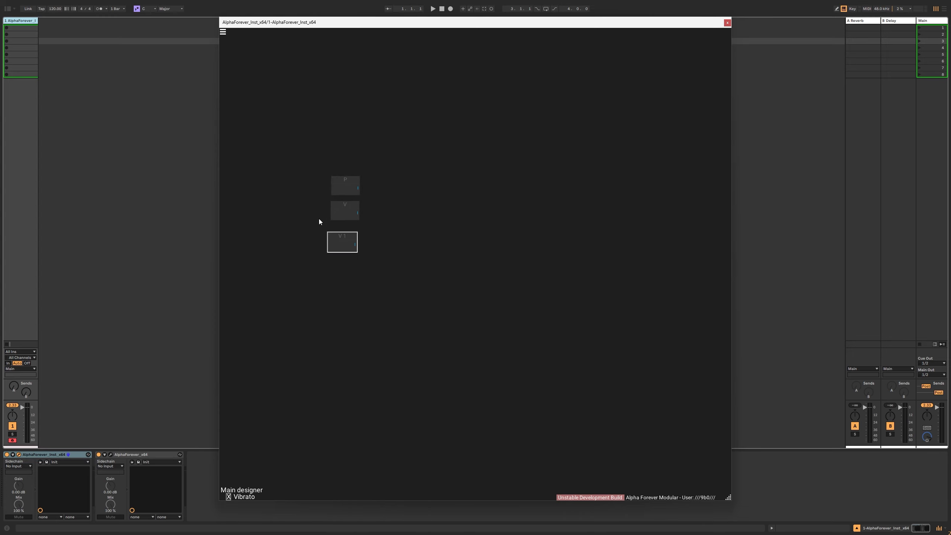
{"action": "type", "text": "G"}
{"action": "key", "text": "Return"}
{"action": "key", "text": "Escape"}
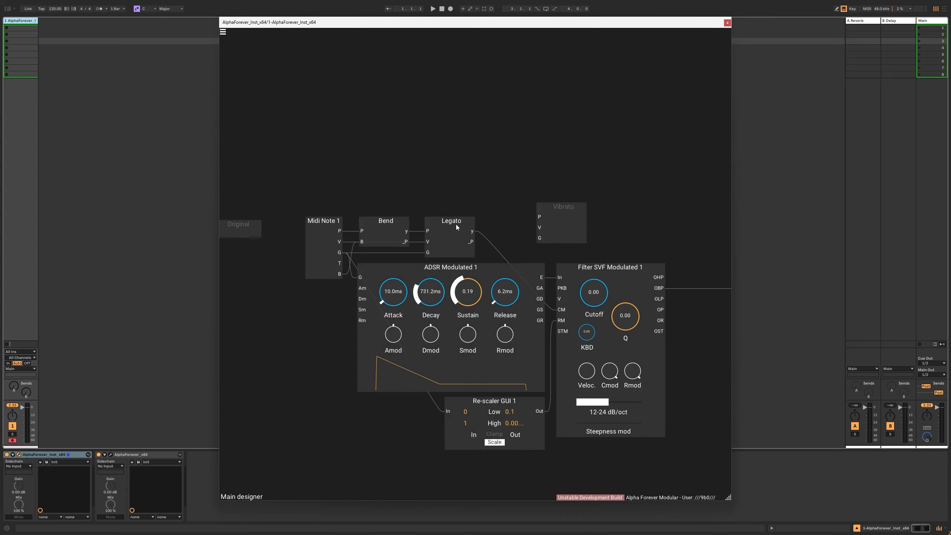
- Open the Legato module and delete its _P output
{"action": "double_click", "coordinate": [455, 234]}
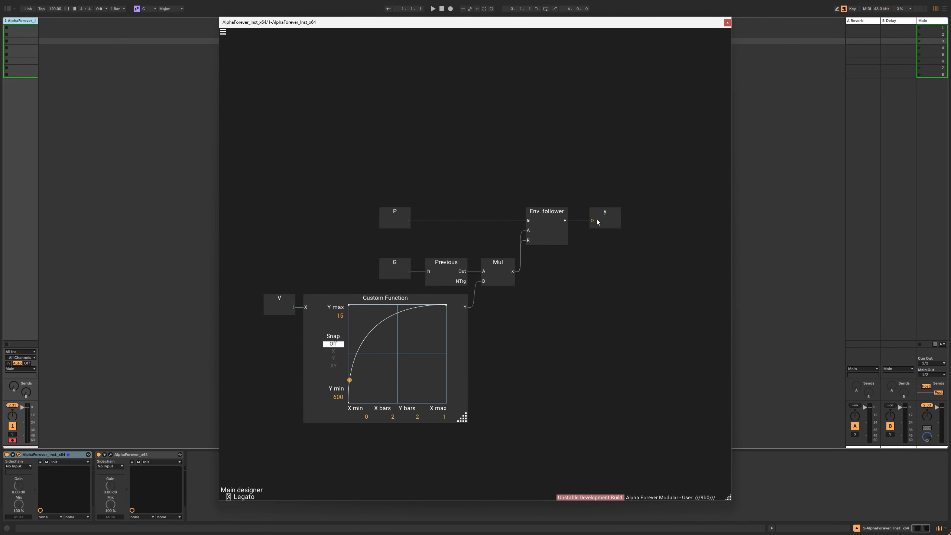
{"action": "left_click_drag", "start_coordinate": [407, 272], "coordinate": [445, 271]}
{"action": "left_click_drag", "start_coordinate": [447, 235], "coordinate": [448, 234]}
{"action": "type", "text": "_G"}
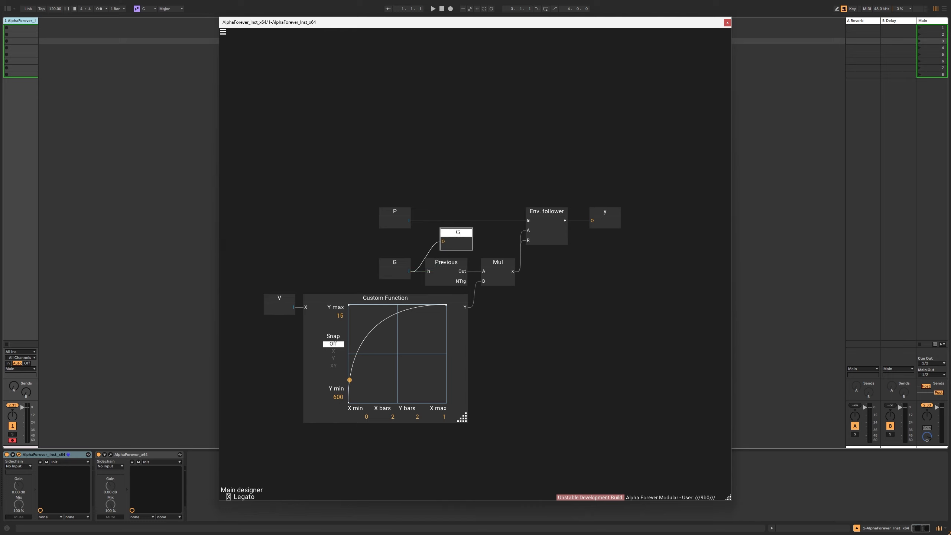
{"action": "left_click", "coordinate": [266, 229]}
{"action": "left_click", "coordinate": [441, 240]}
{"action": "key", "text": "Delete"}
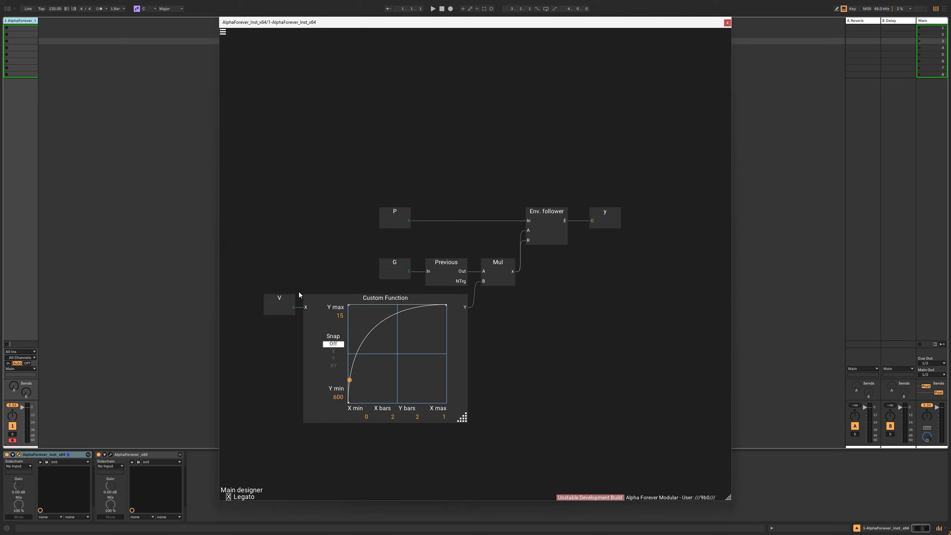
- Add outputs _V, _G and _P in Legato, fed by the V, G and P inputs in that order, and return to the main designer
{"action": "left_click_drag", "start_coordinate": [291, 310], "coordinate": [331, 267]}
{"action": "type", "text": "_V"}
{"action": "left_click", "coordinate": [364, 241]}
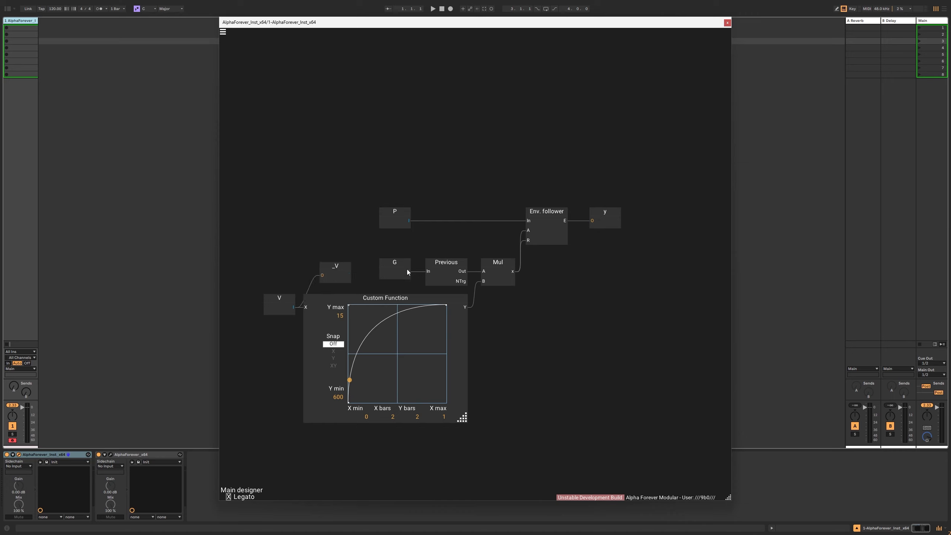
{"action": "left_click_drag", "start_coordinate": [407, 271], "coordinate": [450, 240]}
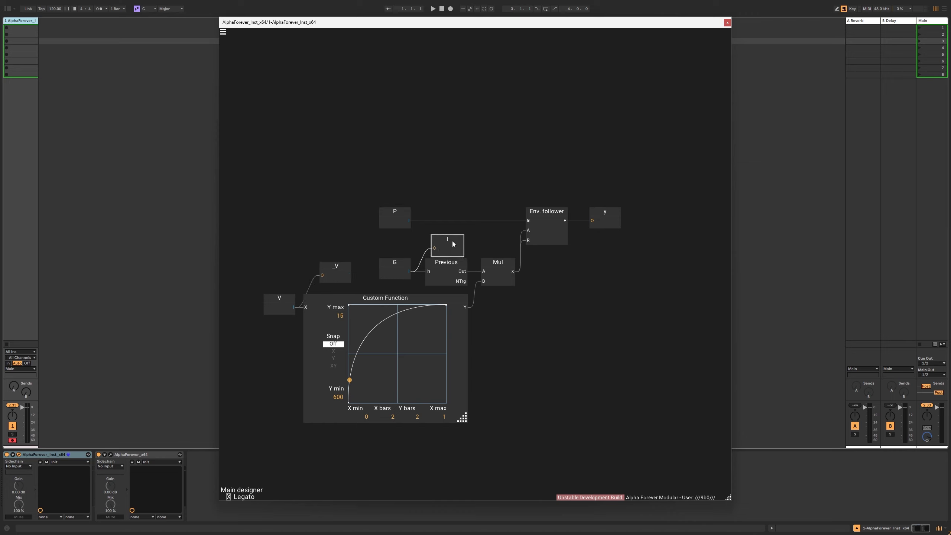
{"action": "type", "text": "_G"}
{"action": "left_click", "coordinate": [436, 195]}
{"action": "left_click_drag", "start_coordinate": [408, 220], "coordinate": [448, 195]}
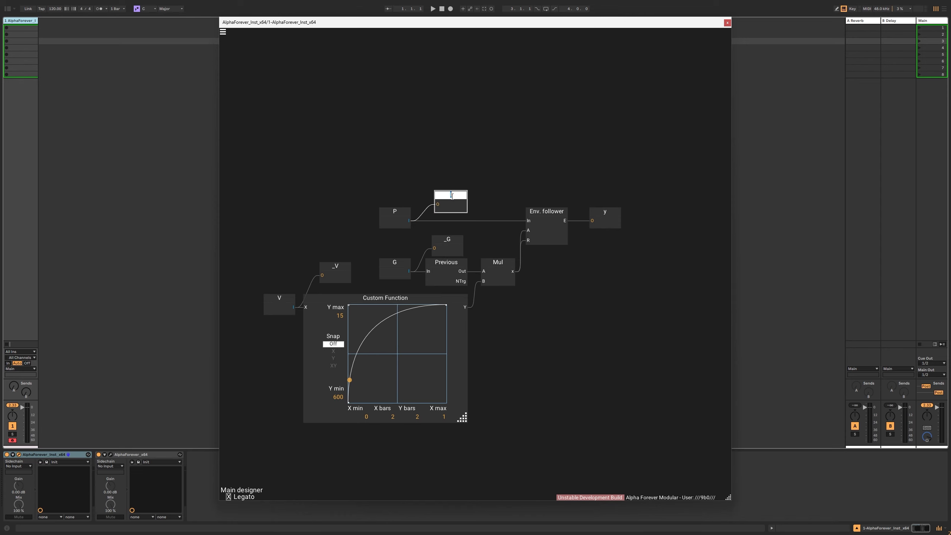
{"action": "type", "text": "_P"}
{"action": "double_click", "coordinate": [462, 163]}
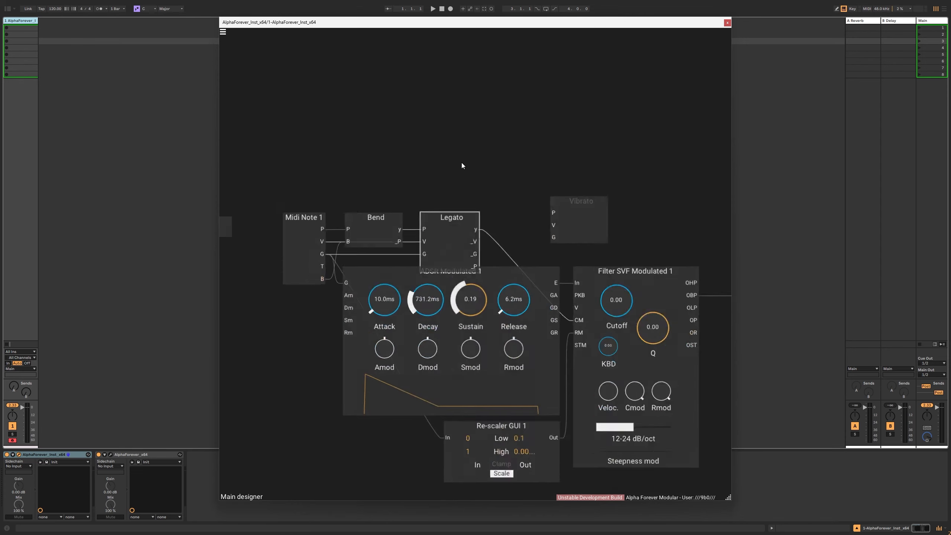
- Move the row of Midi Note 1, Bend, Legato and Vibrato modules up so that it clears the ADSR module
{"action": "left_click", "coordinate": [470, 180]}
{"action": "scroll", "coordinate": [313, 296], "scroll_direction": "down", "scroll_amount": 1}
{"action": "left_click_drag", "start_coordinate": [286, 199], "coordinate": [641, 305]}
- Wire Legato's y, _V and _G into P, V and G of the Vibrato module, align it beside Legato, and open Vibrato
{"action": "left_click_drag", "start_coordinate": [555, 215], "coordinate": [520, 211]}
{"action": "left_click", "coordinate": [483, 234]}
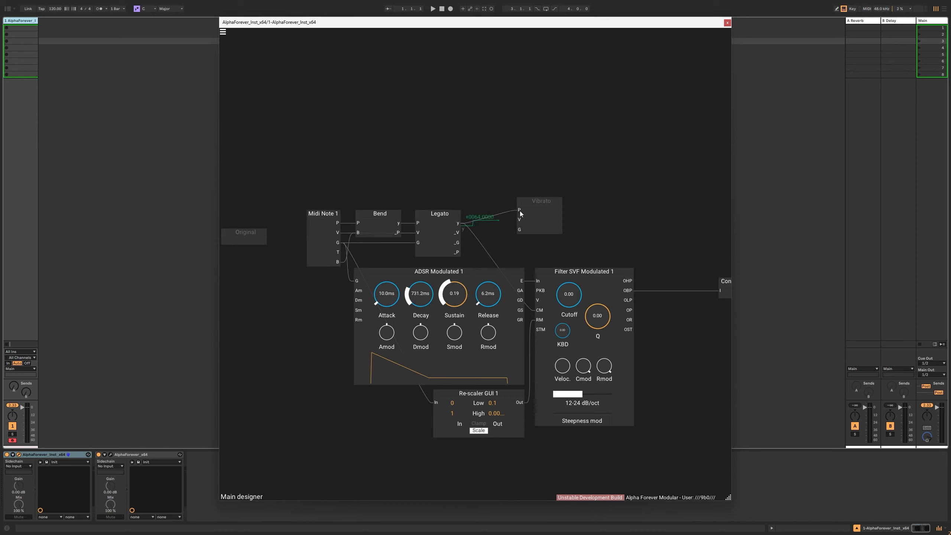
{"action": "left_click_drag", "start_coordinate": [461, 230], "coordinate": [499, 222]}
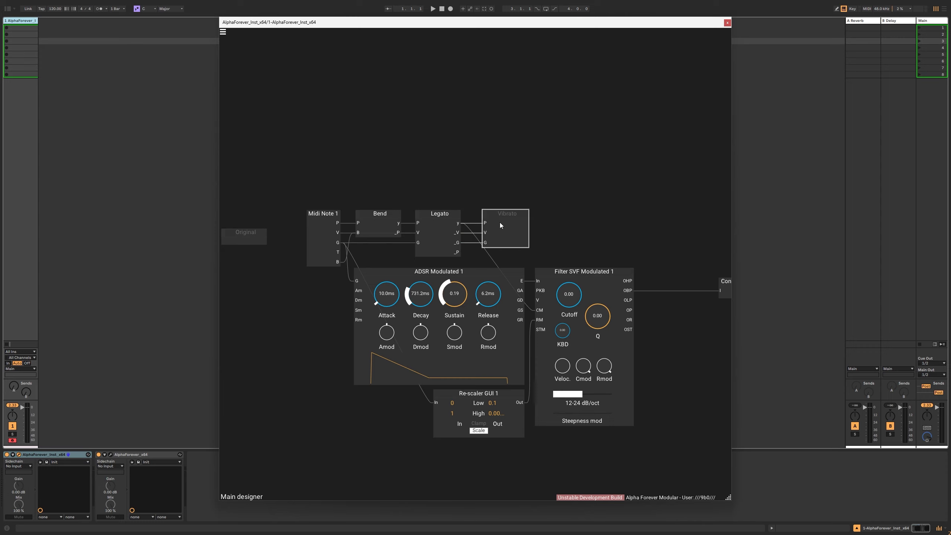
{"action": "double_click", "coordinate": [510, 244]}
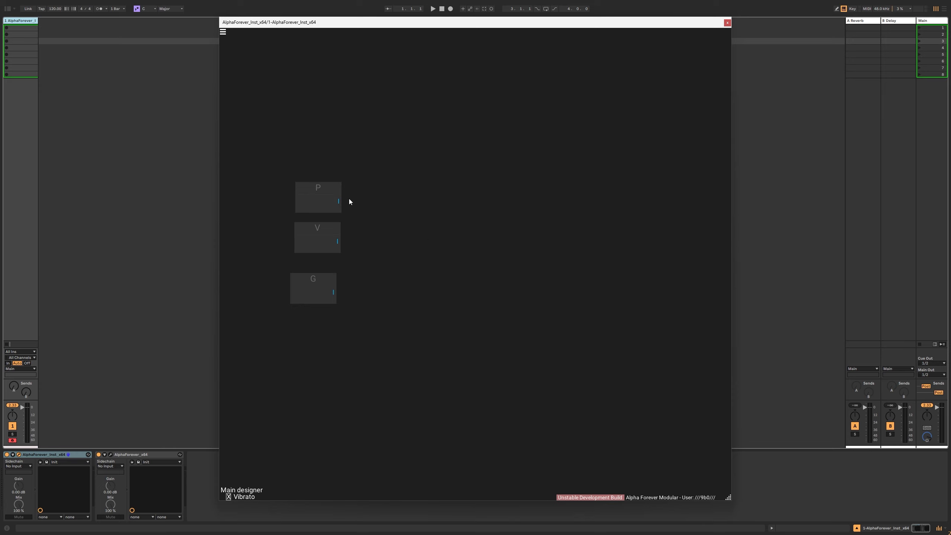
- Insert an Add module fed by the P input in Vibrato, and send its sum to an output y placed further along
{"action": "right_click", "coordinate": [338, 199]}
{"action": "mouse_move", "coordinate": [369, 209]}
{"action": "left_click", "coordinate": [413, 206]}
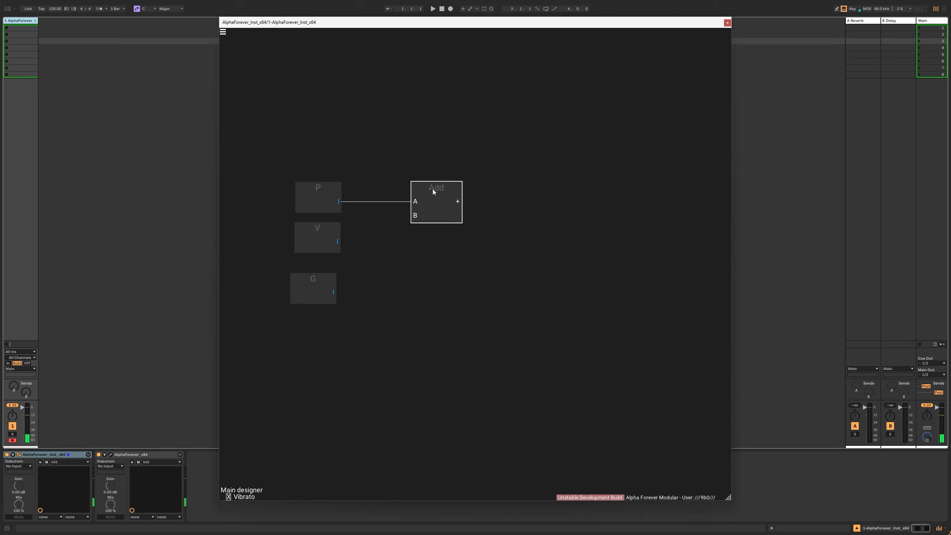
{"action": "left_click_drag", "start_coordinate": [433, 191], "coordinate": [458, 191]}
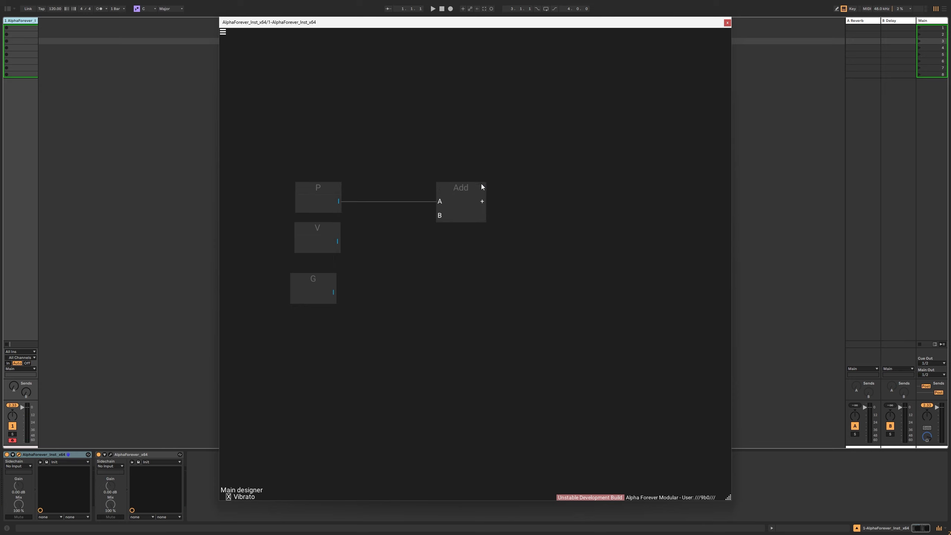
{"action": "double_click", "coordinate": [482, 202]}
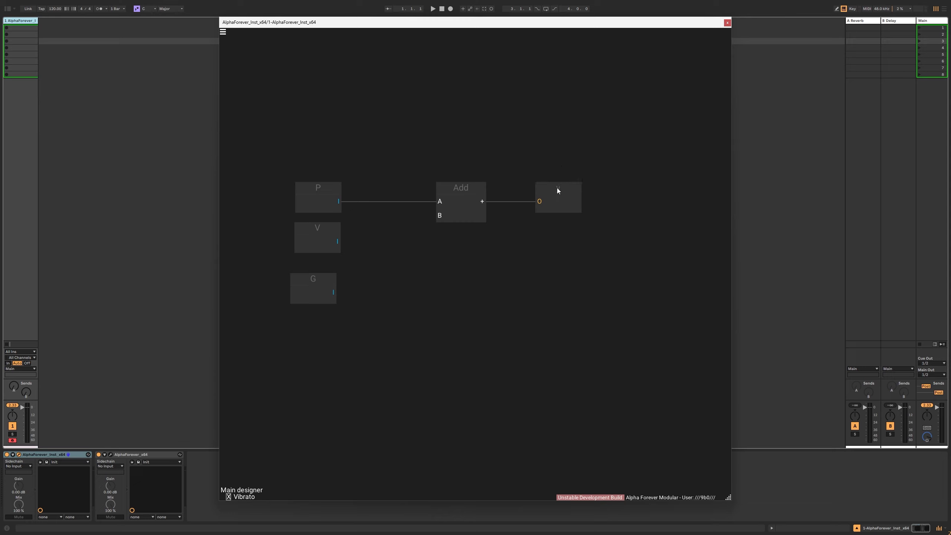
{"action": "left_click_drag", "start_coordinate": [557, 188], "coordinate": [585, 183]}
- Align the P, V and G inputs into one column along their left edges
{"action": "left_click", "coordinate": [539, 150]}
{"action": "left_click_drag", "start_coordinate": [363, 336], "coordinate": [255, 161]}
{"action": "key", "text": "Left"}
{"action": "left_click", "coordinate": [375, 228]}
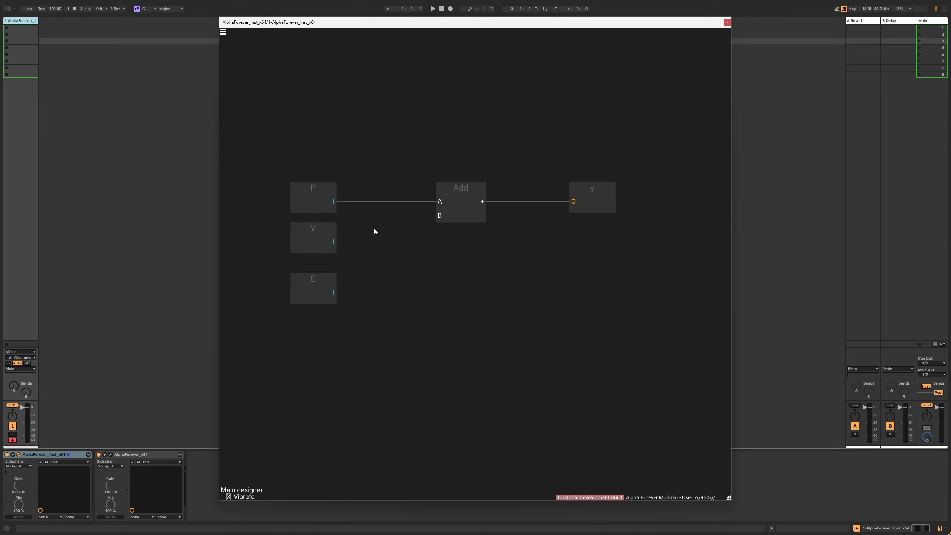
- Add an Env. follower fed by the G input, set its attack A with a constant of 6000, and place it closer to G
{"action": "right_click", "coordinate": [337, 289]}
{"action": "type", "text": "env"}
{"action": "mouse_move", "coordinate": [369, 313]}
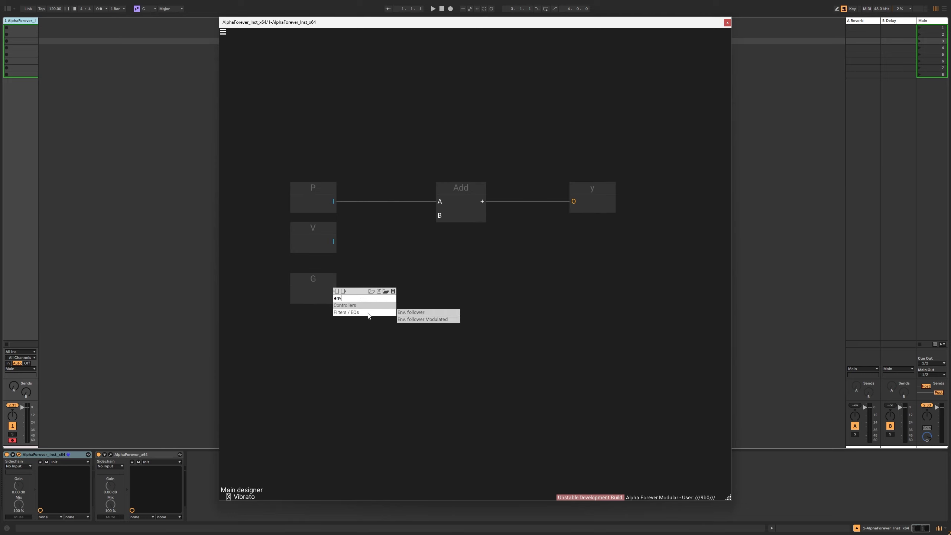
{"action": "left_click", "coordinate": [412, 312]}
{"action": "left_click_drag", "start_coordinate": [405, 308], "coordinate": [355, 315]}
{"action": "type", "text": "6000"}
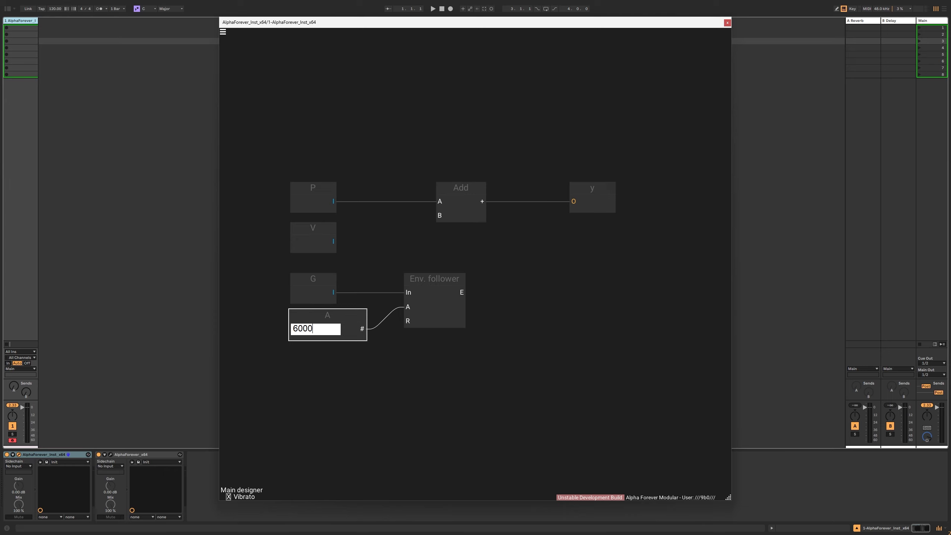
{"action": "key", "text": "Return"}
{"action": "left_click_drag", "start_coordinate": [438, 278], "coordinate": [420, 279]}
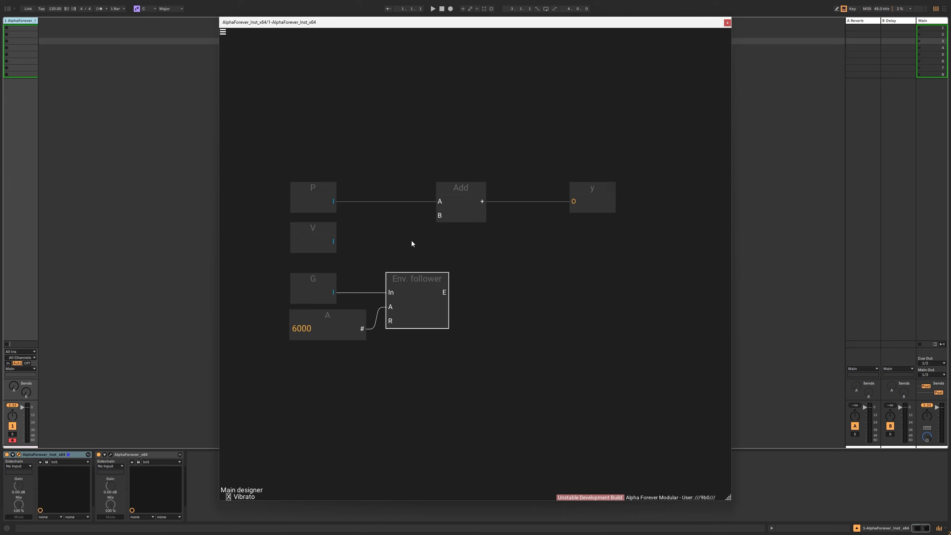
{"action": "left_click", "coordinate": [412, 243]}
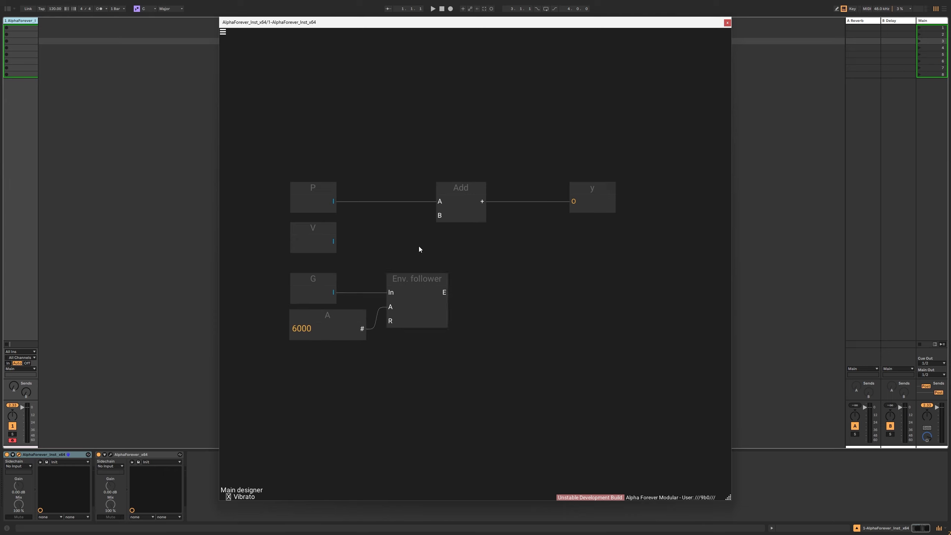
- Insert a Mul module after the envelope follower, wire its output into B of Add, and shift Add and y away to make room
{"action": "right_click", "coordinate": [443, 293]}
{"action": "type", "text": "mul"}
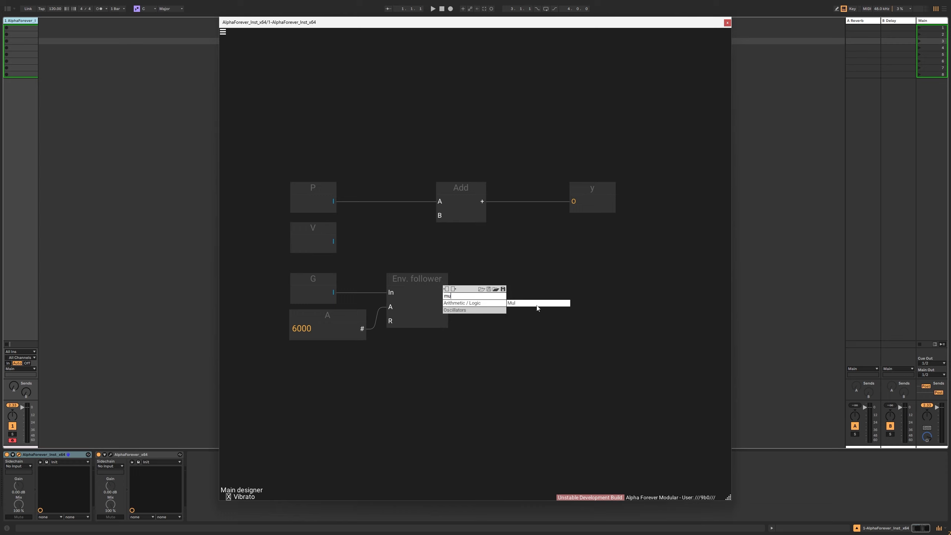
{"action": "left_click", "coordinate": [536, 305]}
{"action": "left_click_drag", "start_coordinate": [535, 285], "coordinate": [435, 216]}
{"action": "left_click_drag", "start_coordinate": [414, 165], "coordinate": [587, 204]}
{"action": "left_click_drag", "start_coordinate": [471, 188], "coordinate": [588, 187]}
- Add an LFO Multi module below the envelope follower with the TRI waveform and a frequency of 5.8 Hz
{"action": "left_click_drag", "start_coordinate": [433, 400], "coordinate": [474, 331]}
{"action": "right_click", "coordinate": [419, 323]}
{"action": "type", "text": "lfo"}
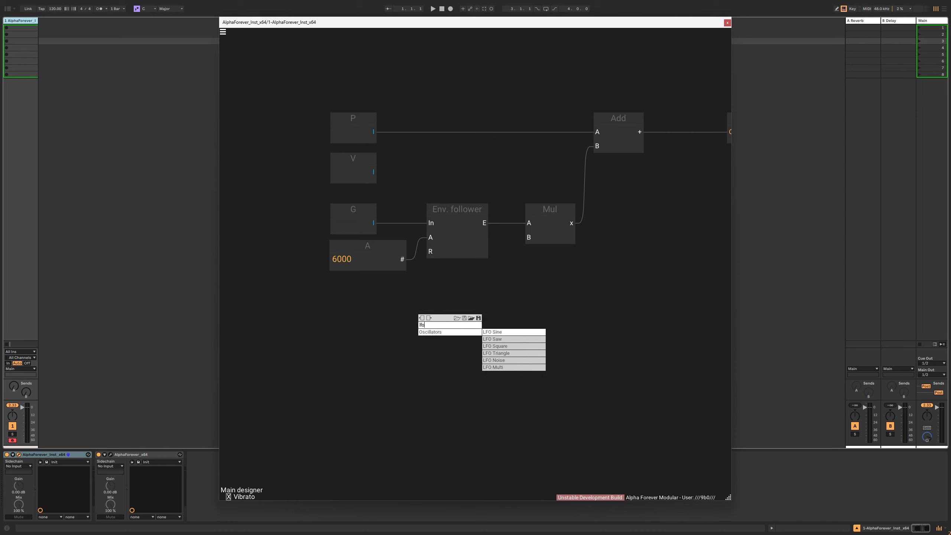
{"action": "key", "text": "Down"}
{"action": "key", "text": "Down"}
{"action": "key", "text": "Down"}
{"action": "key", "text": "Down"}
{"action": "key", "text": "Down"}
{"action": "key", "text": "Return"}
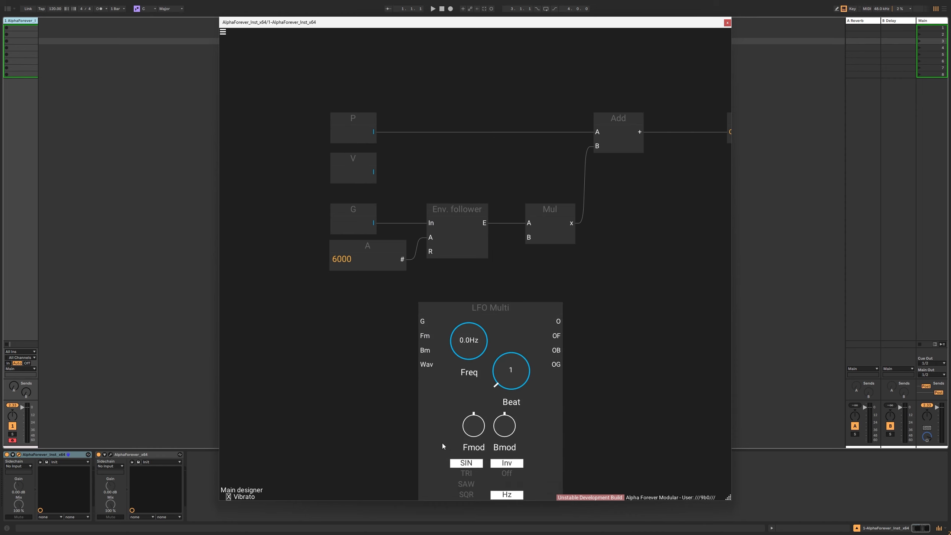
{"action": "left_click", "coordinate": [461, 477]}
{"action": "left_click_drag", "start_coordinate": [474, 362], "coordinate": [481, 327]}
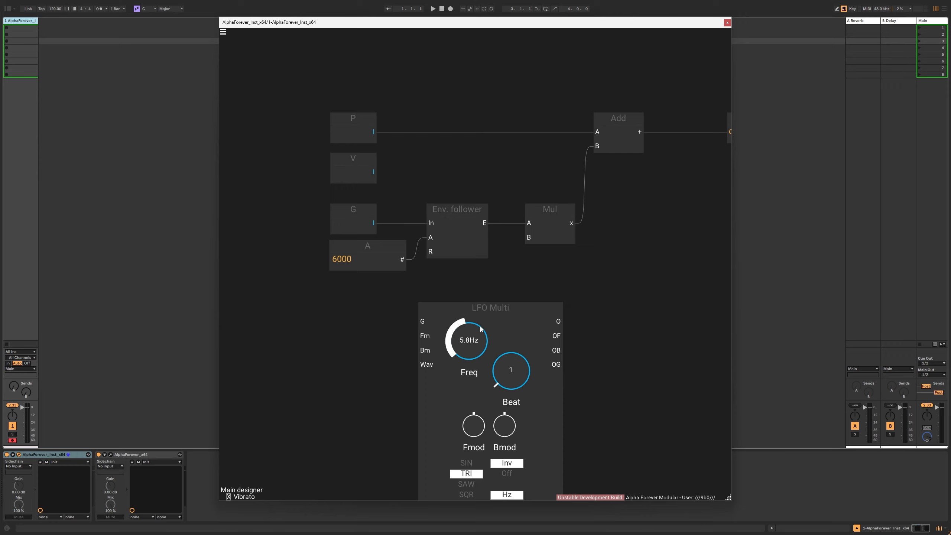
- Wire output O of LFO Multi into B of Mul and move the LFO clear of Mul
{"action": "left_click_drag", "start_coordinate": [557, 321], "coordinate": [529, 237]}
{"action": "left_click_drag", "start_coordinate": [525, 309], "coordinate": [449, 292]}
{"action": "left_click_drag", "start_coordinate": [550, 322], "coordinate": [666, 284]}
{"action": "scroll", "coordinate": [647, 287], "scroll_direction": "down", "scroll_amount": 3}
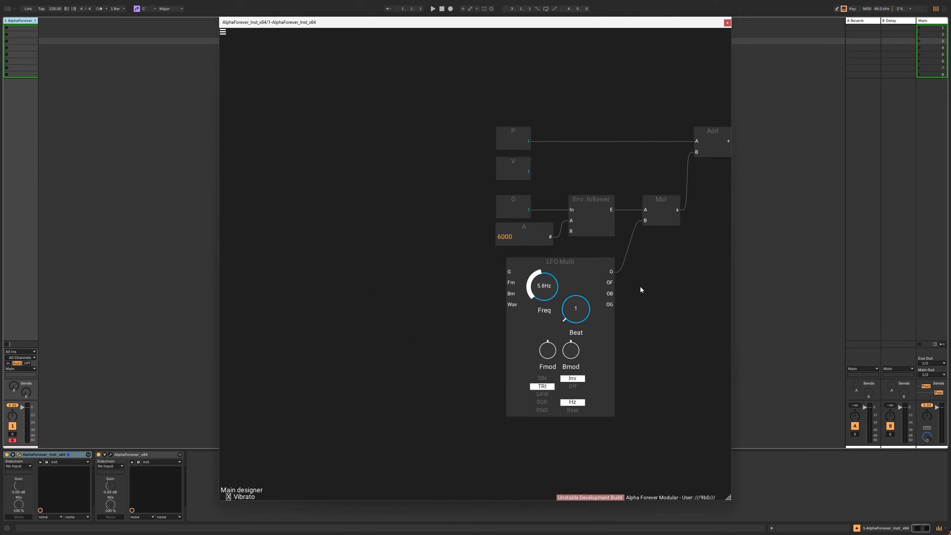
{"action": "scroll", "coordinate": [640, 287], "scroll_direction": "up", "scroll_amount": 1}
- Duplicate LFO Multi, set the copy to the RND waveform at about 1.3 Hz, and wire its O into the original's Fm
{"action": "left_click", "coordinate": [522, 258]}
{"action": "key", "text": "ctrl+c"}
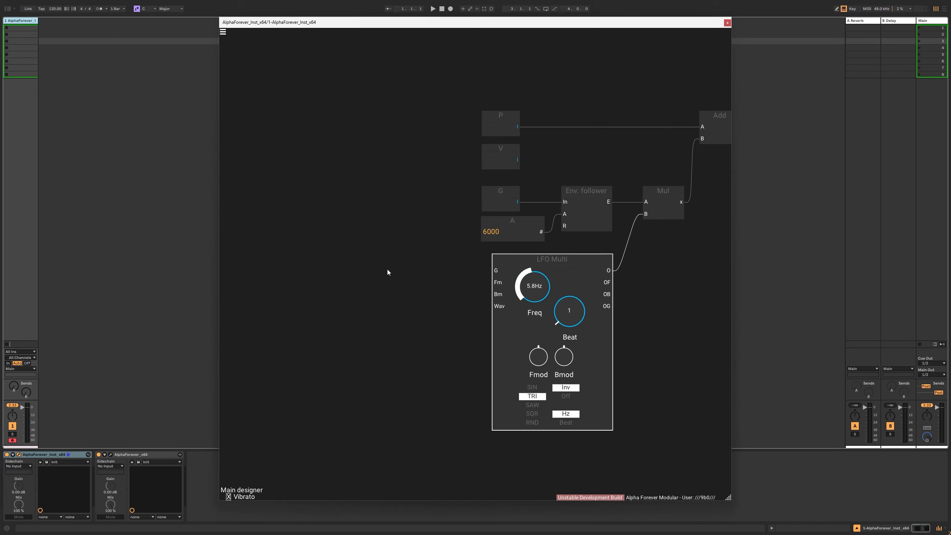
{"action": "key", "text": "ctrl+v"}
{"action": "left_click_drag", "start_coordinate": [454, 272], "coordinate": [411, 266]}
{"action": "left_click", "coordinate": [375, 429]}
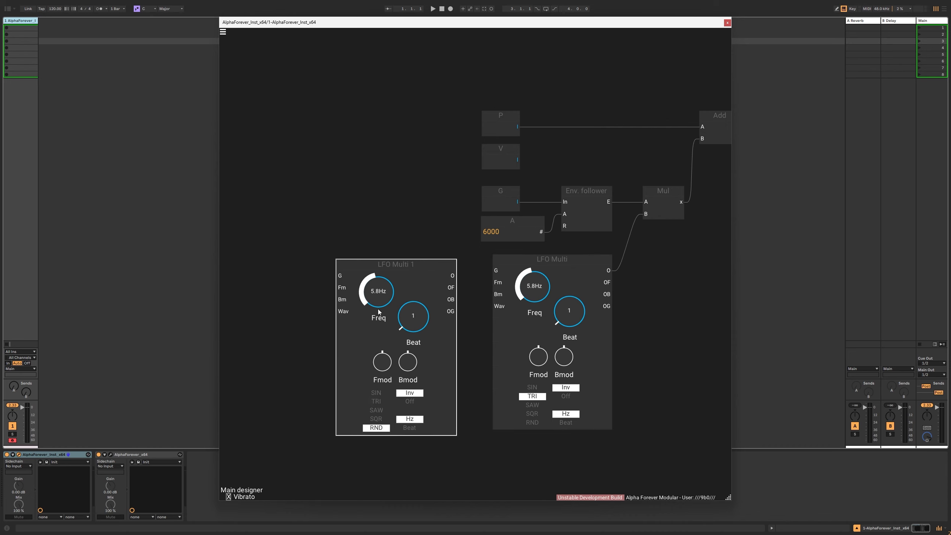
{"action": "mouse_move", "coordinate": [382, 298]}
{"action": "left_mouse_down"}
{"action": "mouse_move", "coordinate": [386, 323]}
{"action": "mouse_move", "coordinate": [389, 314]}
{"action": "left_mouse_up"}
{"action": "left_click_drag", "start_coordinate": [478, 277], "coordinate": [496, 282]}
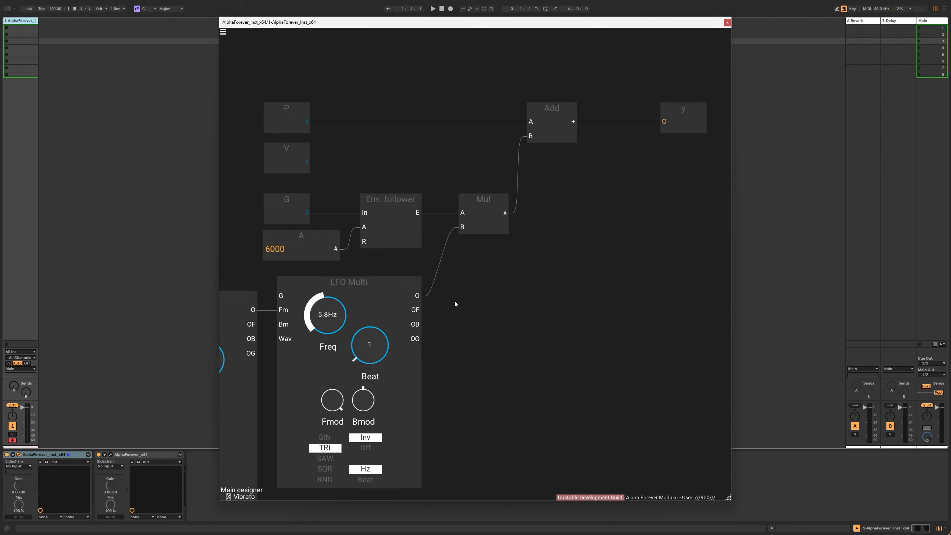
- Insert a second Add module between LFO Multi and Mul, feeding the LFO's output O into both its A and B
{"action": "right_click", "coordinate": [416, 296]}
{"action": "type", "text": "add"}
{"action": "left_click", "coordinate": [490, 303]}
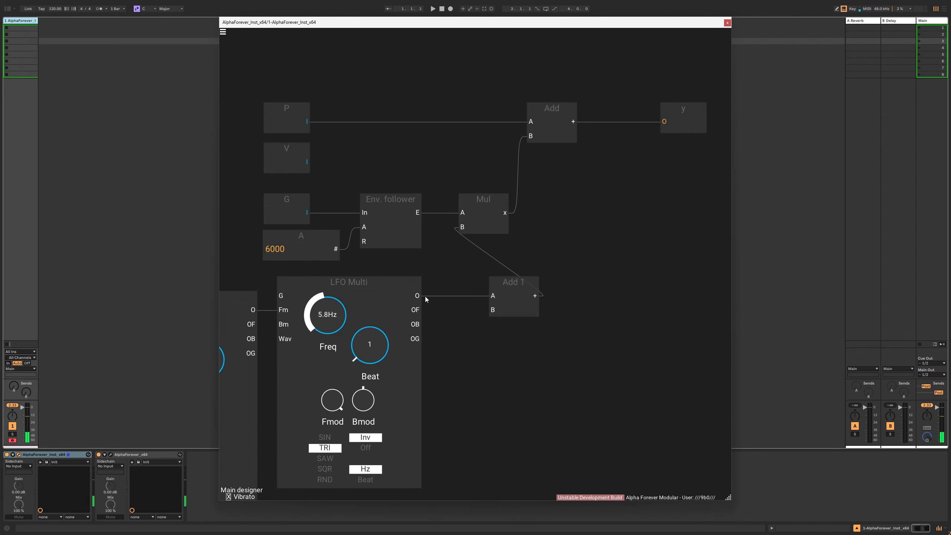
{"action": "left_click_drag", "start_coordinate": [417, 297], "coordinate": [465, 286]}
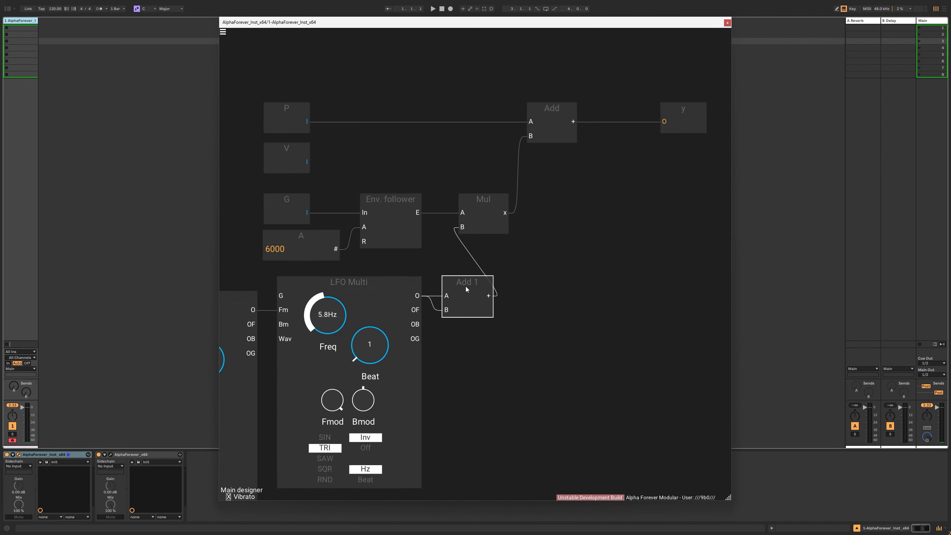
- Insert a Sub module after Add 1, give its B input a constant of 1, and place it close to the constant
{"action": "right_click", "coordinate": [489, 296]}
{"action": "type", "text": "sub"}
{"action": "key", "text": "Return"}
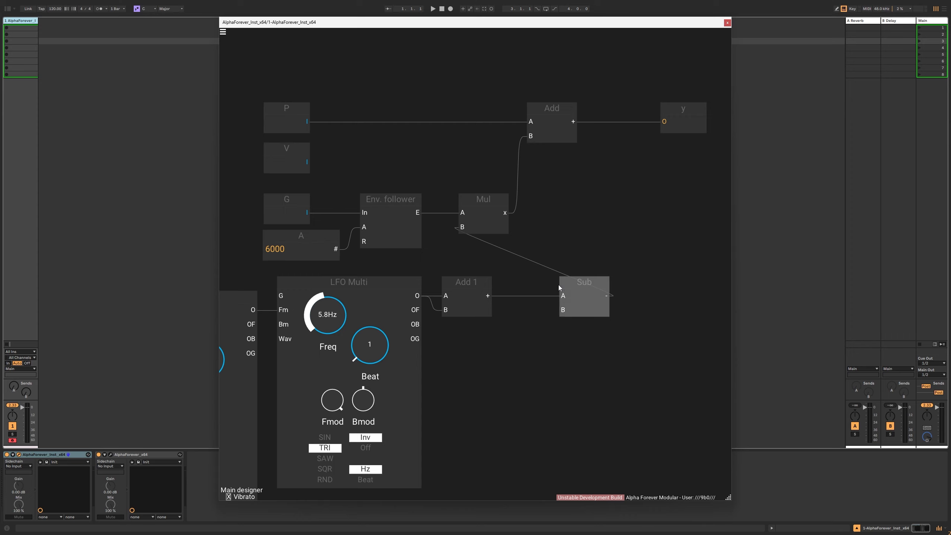
{"action": "double_click", "coordinate": [563, 311]}
{"action": "left_click_drag", "start_coordinate": [507, 297], "coordinate": [504, 329]}
{"action": "left_click_drag", "start_coordinate": [575, 283], "coordinate": [559, 282]}
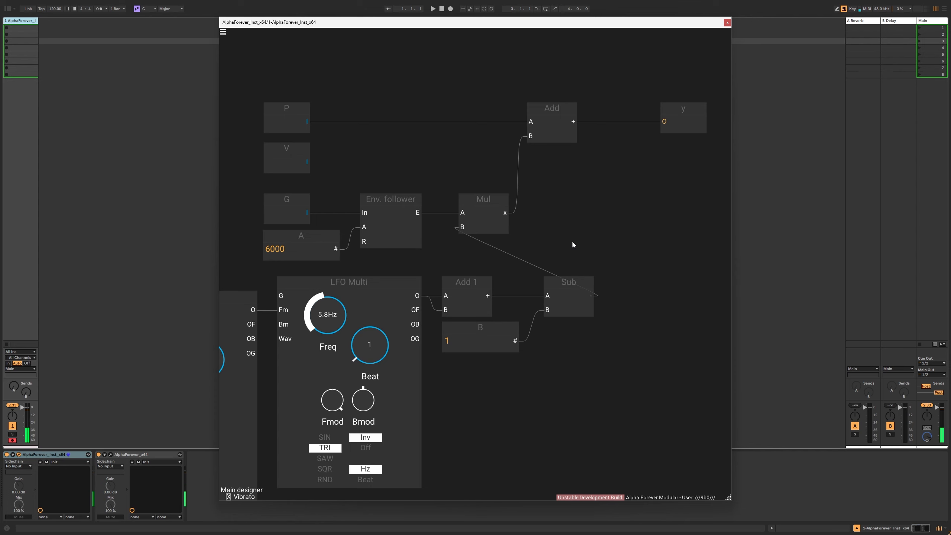
- Move both LFO modules, Add 1, Sub and its constant left as a group so that Sub sits before Mul's input
{"action": "scroll", "coordinate": [601, 206], "scroll_direction": "down", "scroll_amount": 3}
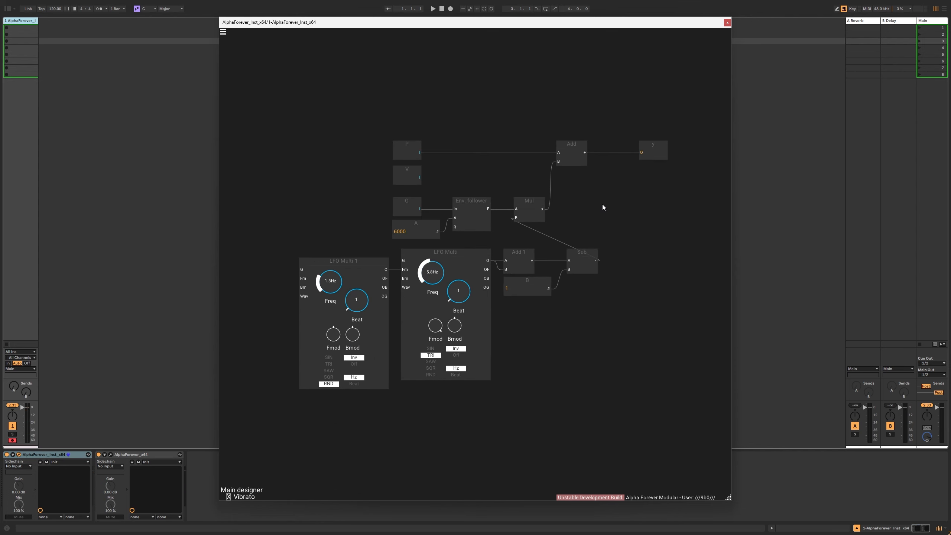
{"action": "left_click_drag", "start_coordinate": [609, 244], "coordinate": [208, 381]}
{"action": "left_click_drag", "start_coordinate": [300, 336], "coordinate": [245, 403]}
{"action": "left_click", "coordinate": [622, 330]}
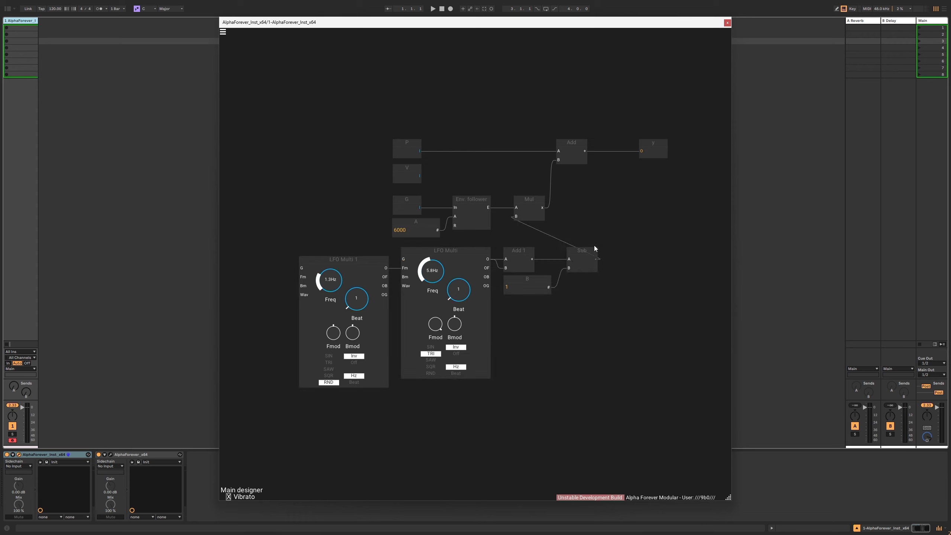
{"action": "left_click_drag", "start_coordinate": [612, 241], "coordinate": [223, 433]}
{"action": "left_click_drag", "start_coordinate": [556, 254], "coordinate": [484, 254]}
{"action": "left_click_drag", "start_coordinate": [591, 211], "coordinate": [623, 244]}
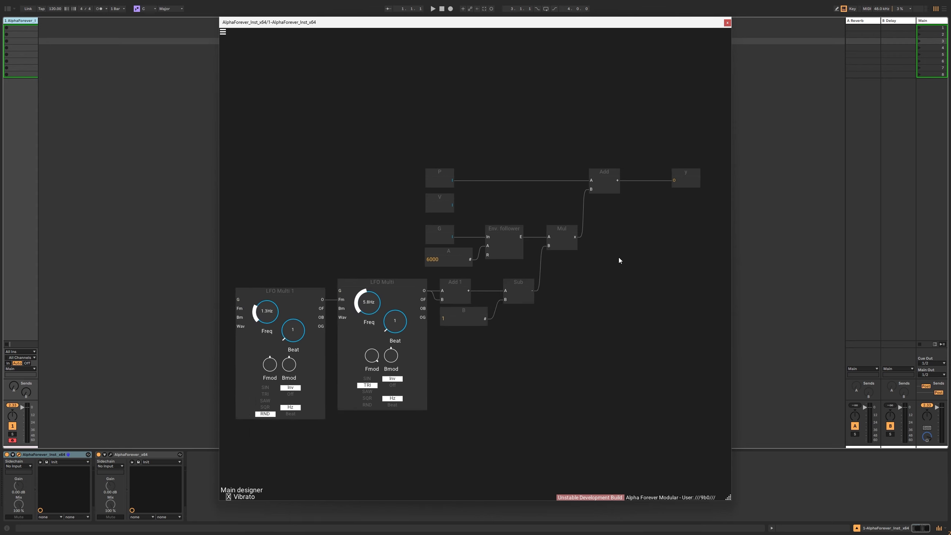
- Delete the unused V input from Vibrato and return to the main designer
{"action": "scroll", "coordinate": [618, 256], "scroll_direction": "down", "scroll_amount": 1}
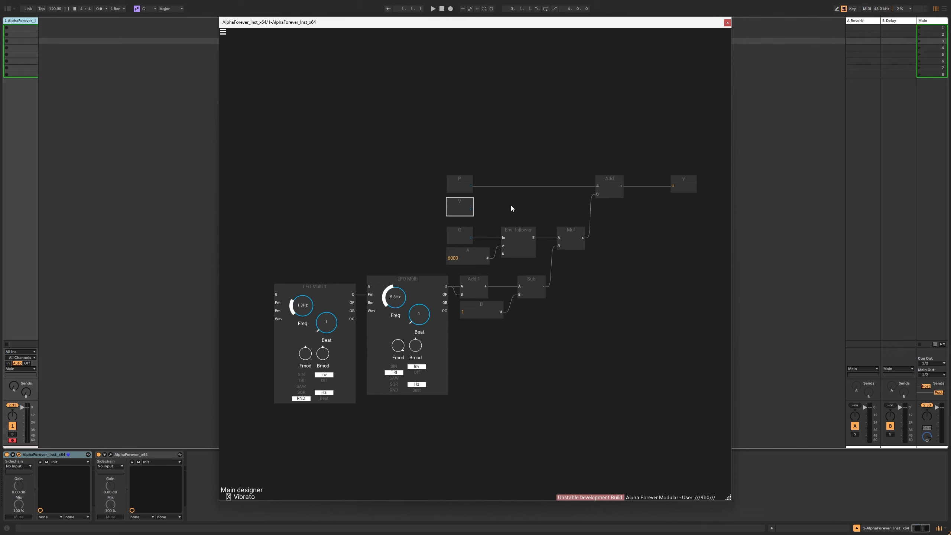
{"action": "key", "text": "Delete"}
{"action": "key", "text": "Escape"}
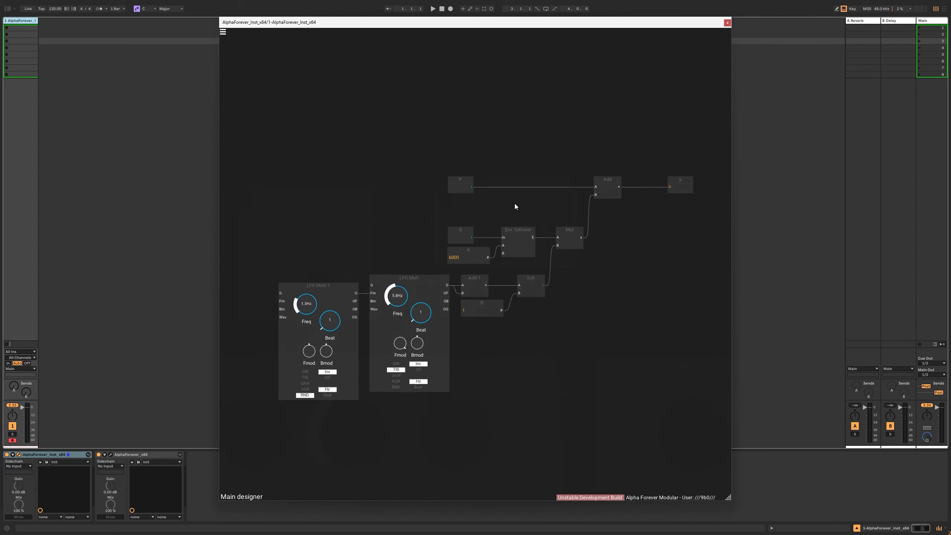
{"action": "left_click", "coordinate": [561, 188]}
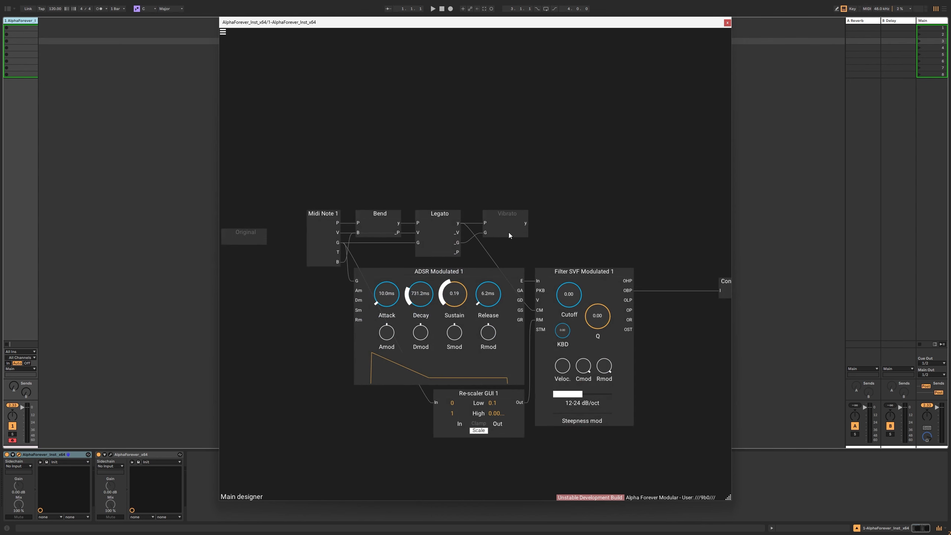
- Wire Vibrato's y into CM of Filter SVF Modulated 1 and align Vibrato's edge with the ADSR module
{"action": "left_click_drag", "start_coordinate": [525, 223], "coordinate": [537, 310]}
{"action": "left_click_drag", "start_coordinate": [513, 221], "coordinate": [510, 214]}
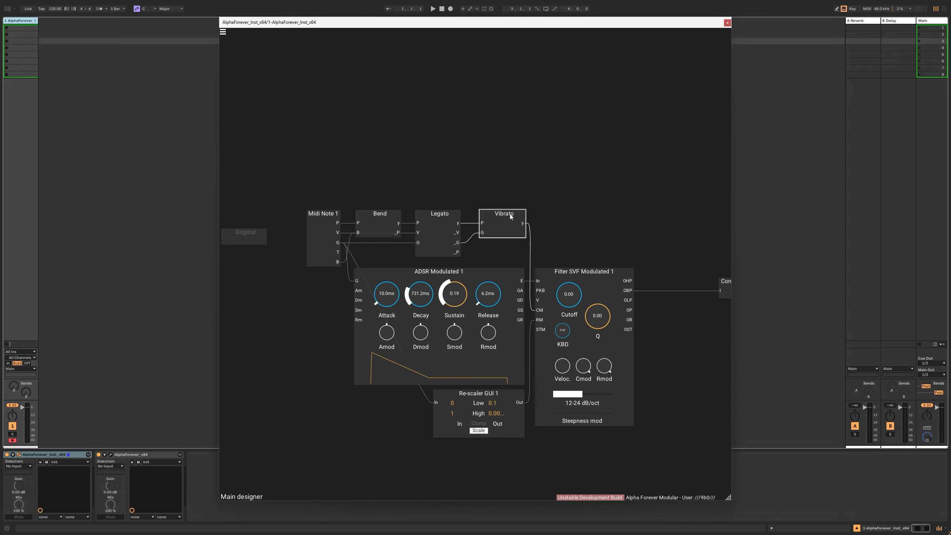
{"action": "left_click", "coordinate": [507, 269]}
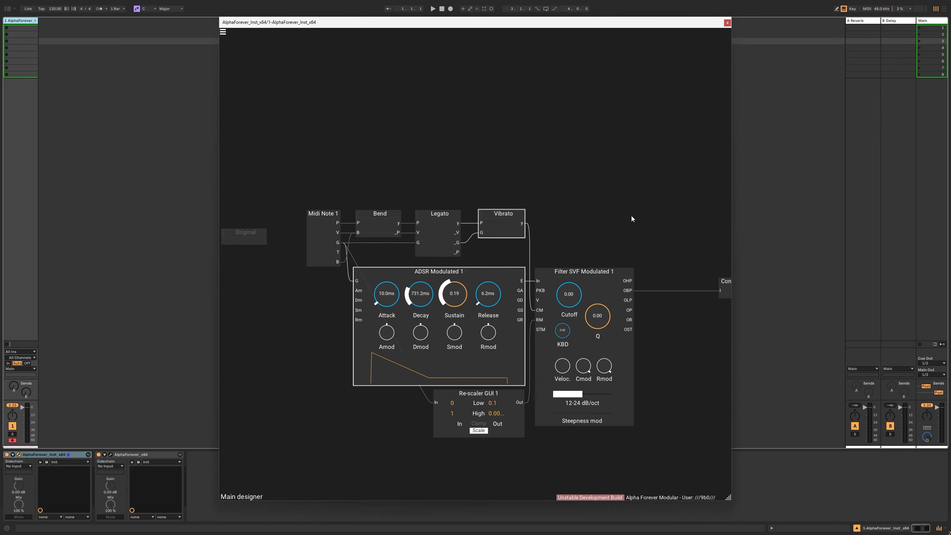
- Level Stereo Track 1 and the O1/O2 outputs with Con 1, and shift all of them right to make room after the filter
{"action": "left_click_drag", "start_coordinate": [631, 215], "coordinate": [473, 223]}
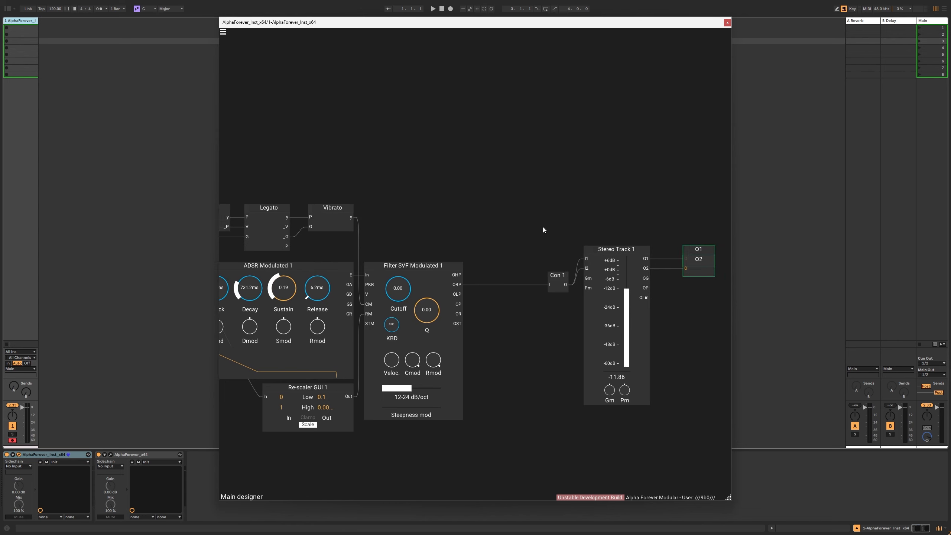
{"action": "left_click_drag", "start_coordinate": [586, 257], "coordinate": [586, 284]}
{"action": "left_click_drag", "start_coordinate": [684, 263], "coordinate": [686, 286]}
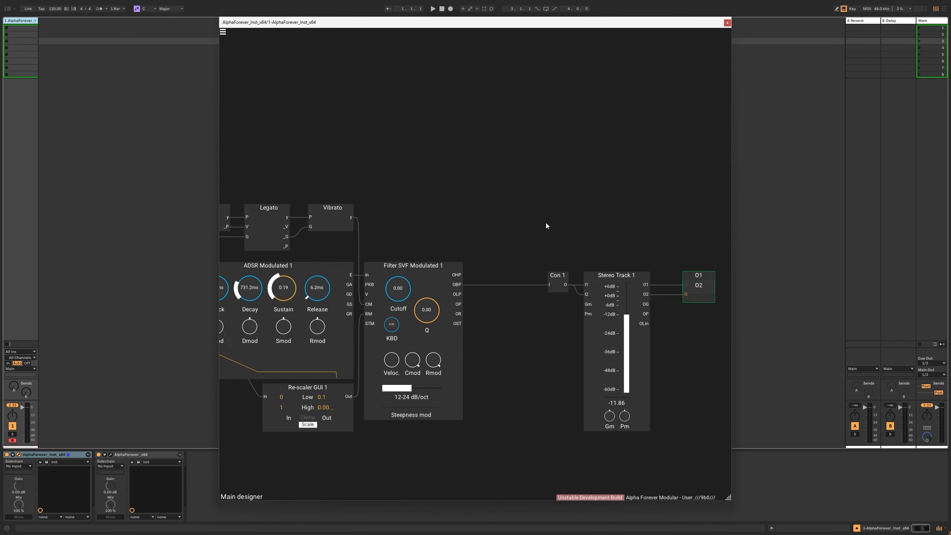
{"action": "scroll", "coordinate": [596, 206], "scroll_direction": "down", "scroll_amount": 5}
{"action": "left_click_drag", "start_coordinate": [546, 223], "coordinate": [730, 473]}
{"action": "scroll", "coordinate": [562, 233], "scroll_direction": "up", "scroll_amount": 4}
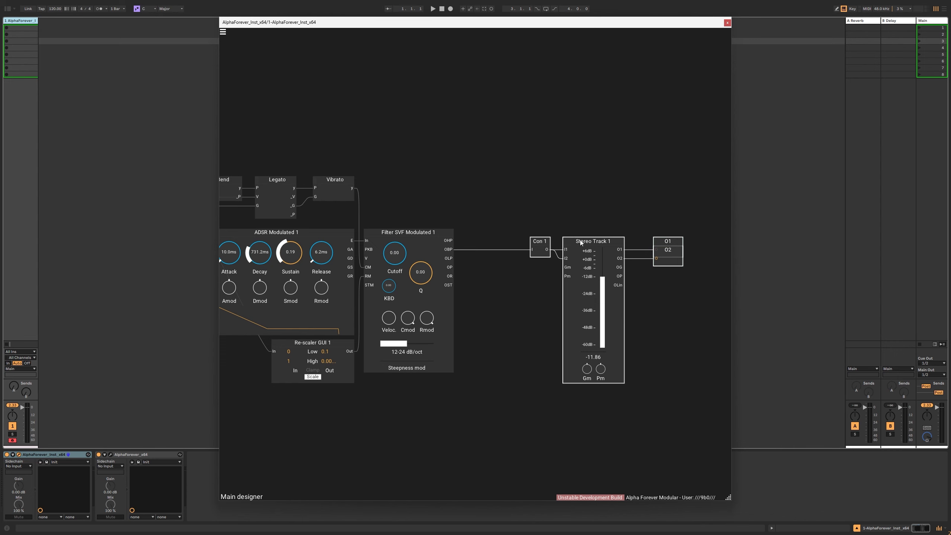
{"action": "left_click_drag", "start_coordinate": [546, 240], "coordinate": [589, 240]}
- Add a designer module between the filter's OBP output and Con 1 and name it Air
{"action": "scroll", "coordinate": [463, 253], "scroll_direction": "up", "scroll_amount": 3}
{"action": "double_click", "coordinate": [465, 253]}
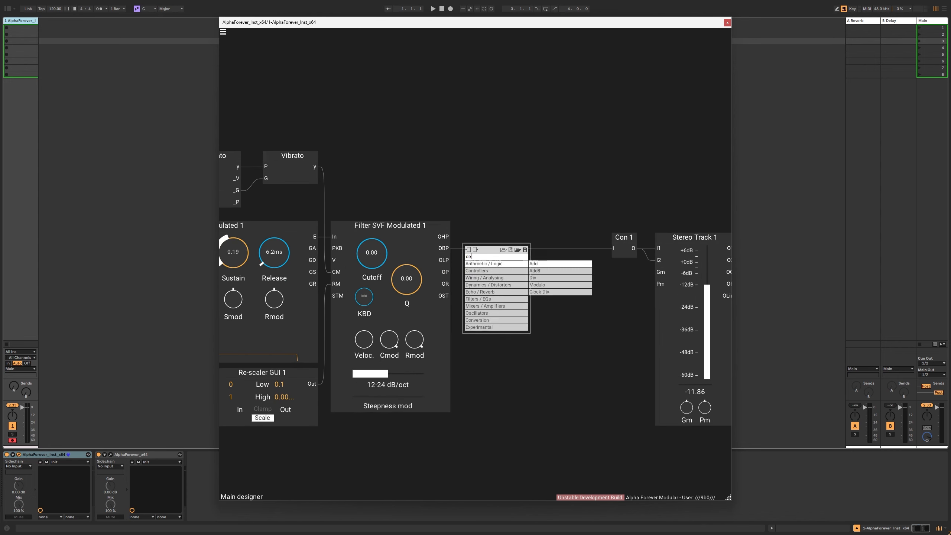
{"action": "type", "text": "des"}
{"action": "left_click", "coordinate": [538, 264]}
{"action": "double_click", "coordinate": [498, 250]}
{"action": "type", "text": "Air"}
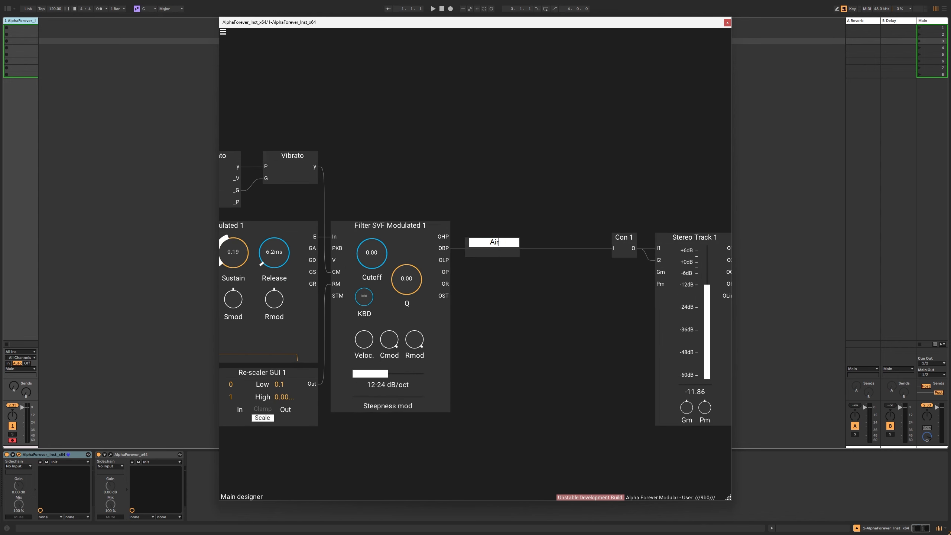
{"action": "key", "text": "Return"}
- Open the Air module and add an input to it
{"action": "double_click", "coordinate": [498, 253]}
{"action": "double_click", "coordinate": [360, 219]}
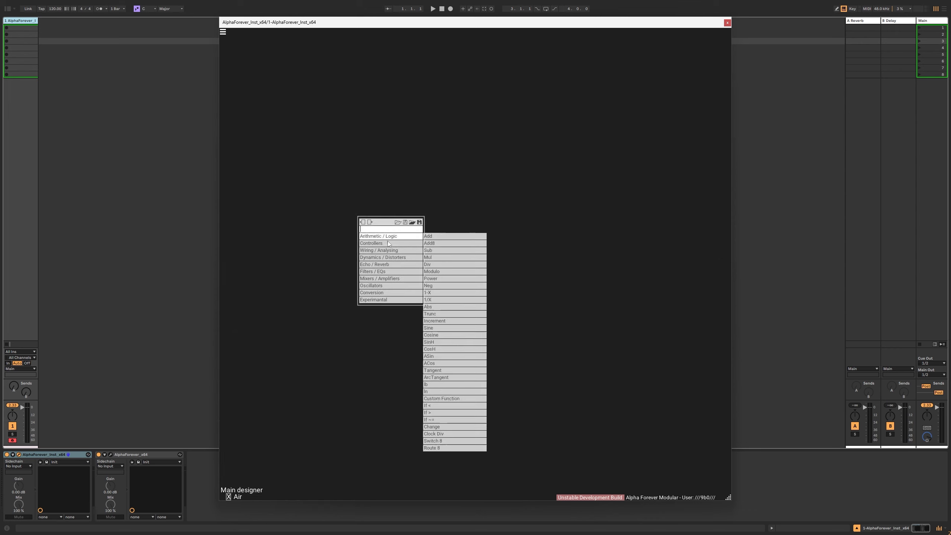
{"action": "left_click", "coordinate": [436, 258]}
{"action": "scroll", "coordinate": [398, 229], "scroll_direction": "up", "scroll_amount": 5}
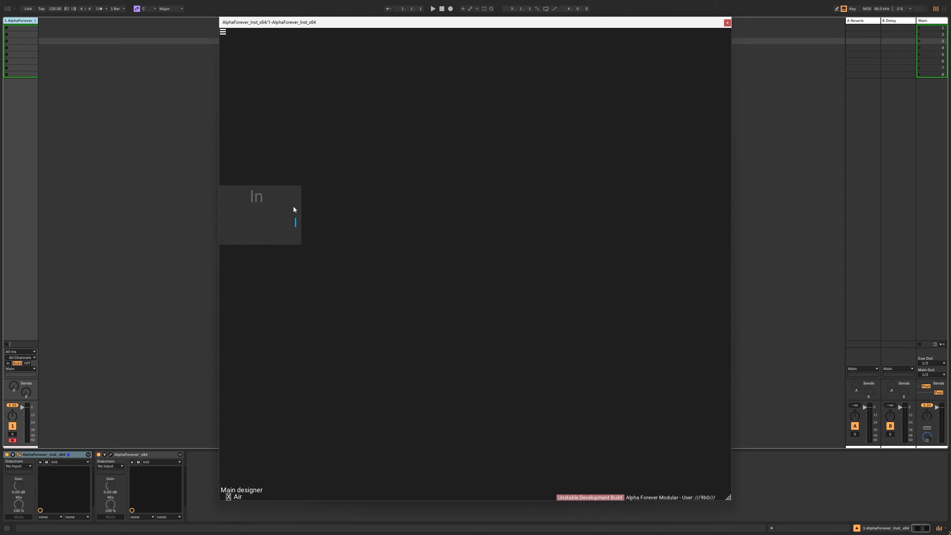
- Rename the Air module's input to x and feed it into A of a new Mul module
{"action": "double_click", "coordinate": [293, 207]}
{"action": "type", "text": "X"}
{"action": "key", "text": "Return"}
{"action": "double_click", "coordinate": [415, 225]}
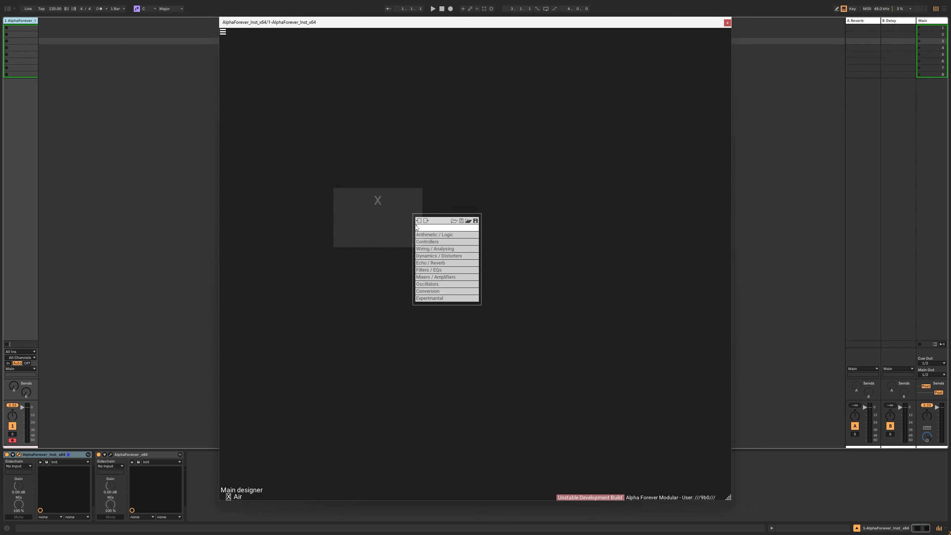
{"action": "type", "text": "mu"}
{"action": "left_click", "coordinate": [504, 234]}
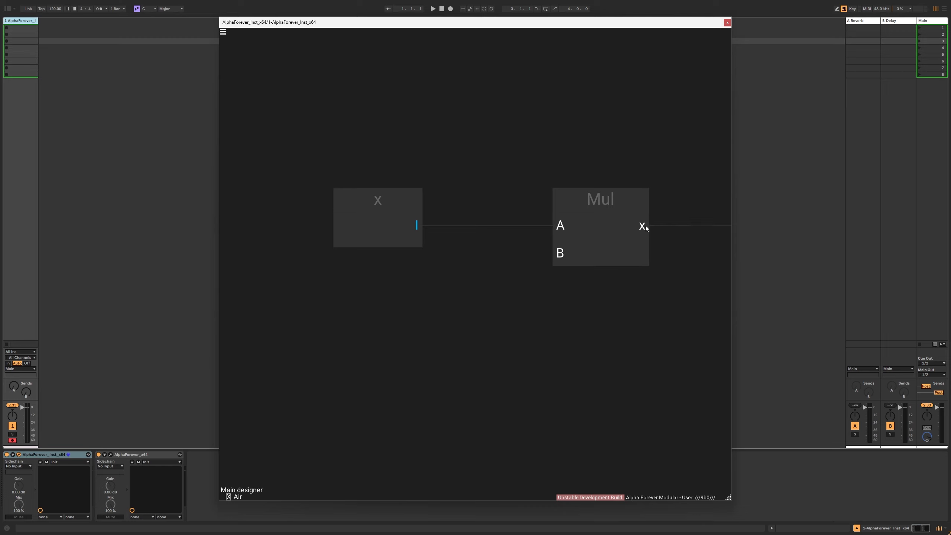
- Name the output fed by Mul y
{"action": "double_click", "coordinate": [637, 195]}
{"action": "type", "text": "y"}
{"action": "key", "text": "Return"}
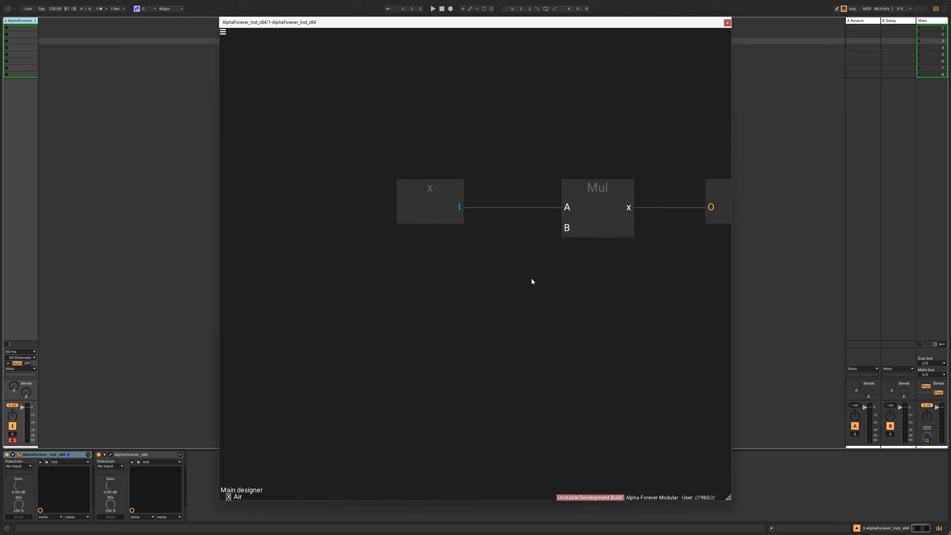
- Add a White Noise oscillator below and to the left of the x input
{"action": "double_click", "coordinate": [401, 259]}
{"action": "type", "text": "whit"}
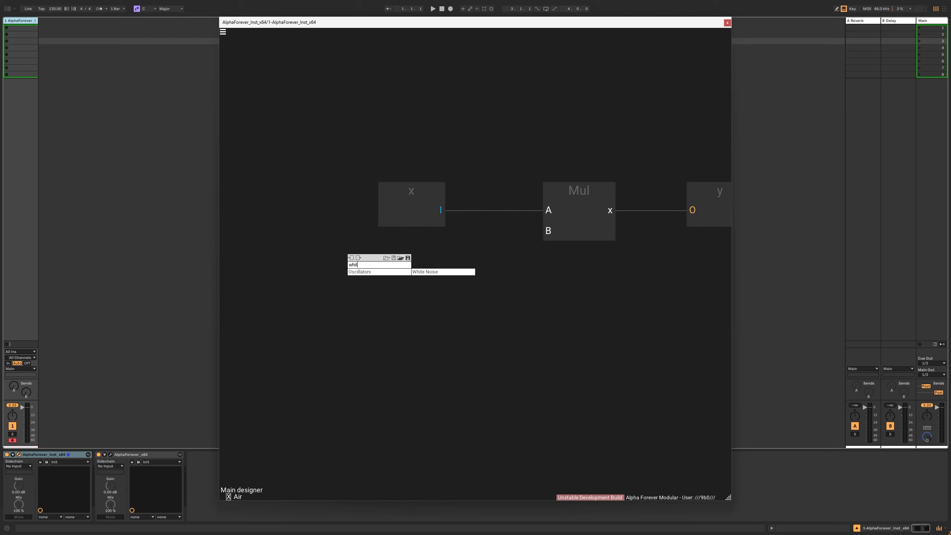
{"action": "left_click", "coordinate": [425, 271]}
{"action": "left_click_drag", "start_coordinate": [410, 261], "coordinate": [289, 244]}
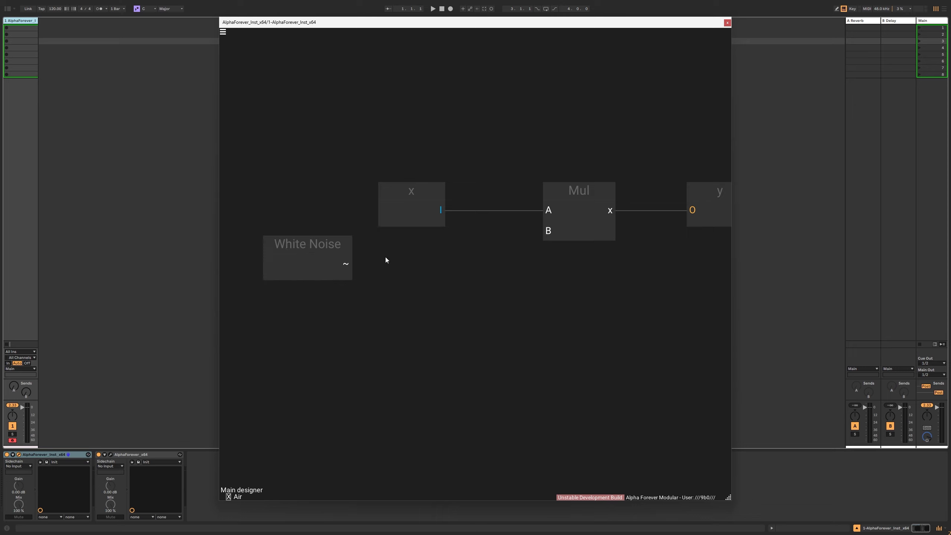
- Feed White Noise into A of a second Mul module and give its B an input named E
{"action": "double_click", "coordinate": [341, 266]}
{"action": "type", "text": "mul"}
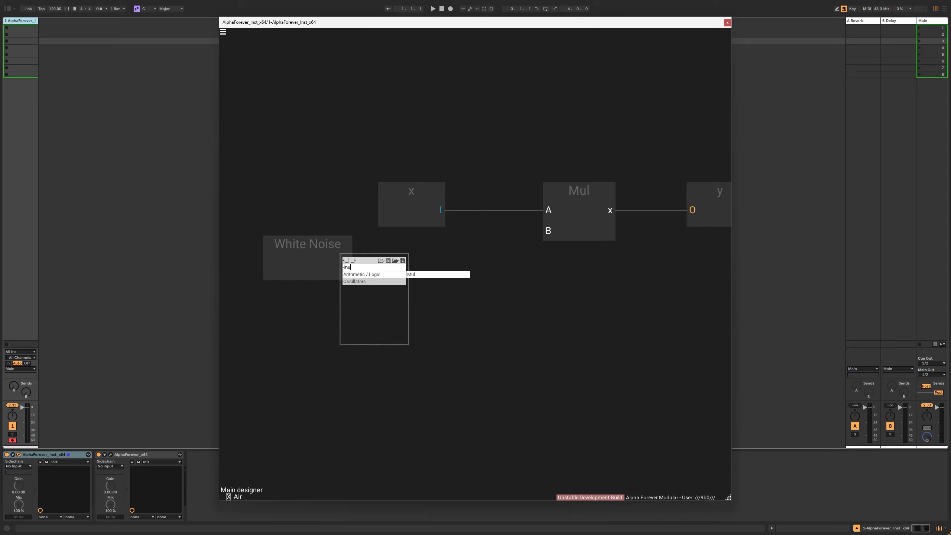
{"action": "left_click", "coordinate": [431, 277]}
{"action": "left_click_drag", "start_coordinate": [515, 296], "coordinate": [473, 275]}
{"action": "double_click", "coordinate": [474, 273]}
{"action": "type", "text": "E"}
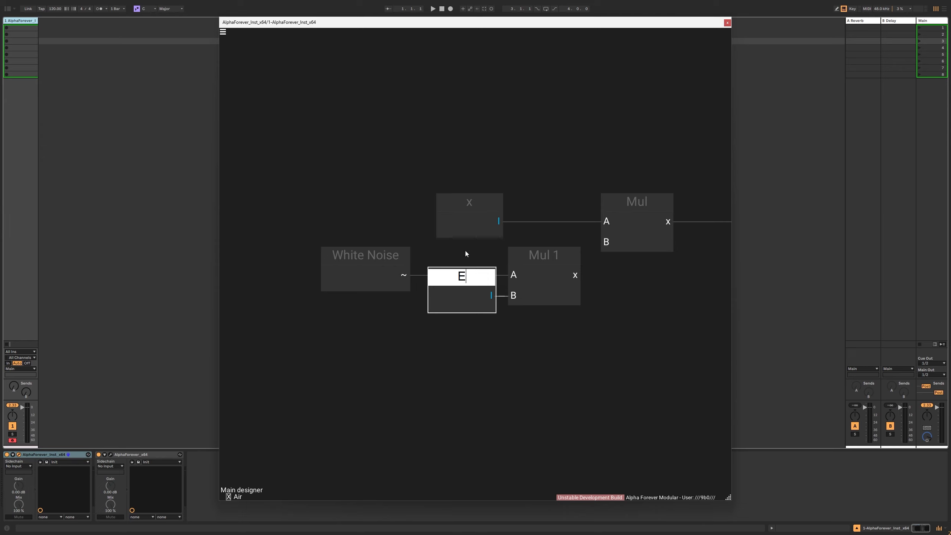
{"action": "key", "text": "Return"}
- Wire Mul 1's output into B of Mul, and shift White Noise, E and Mul 1 left to make room between them
{"action": "left_click_drag", "start_coordinate": [575, 275], "coordinate": [548, 282]}
{"action": "scroll", "coordinate": [548, 282], "scroll_direction": "down", "scroll_amount": 3}
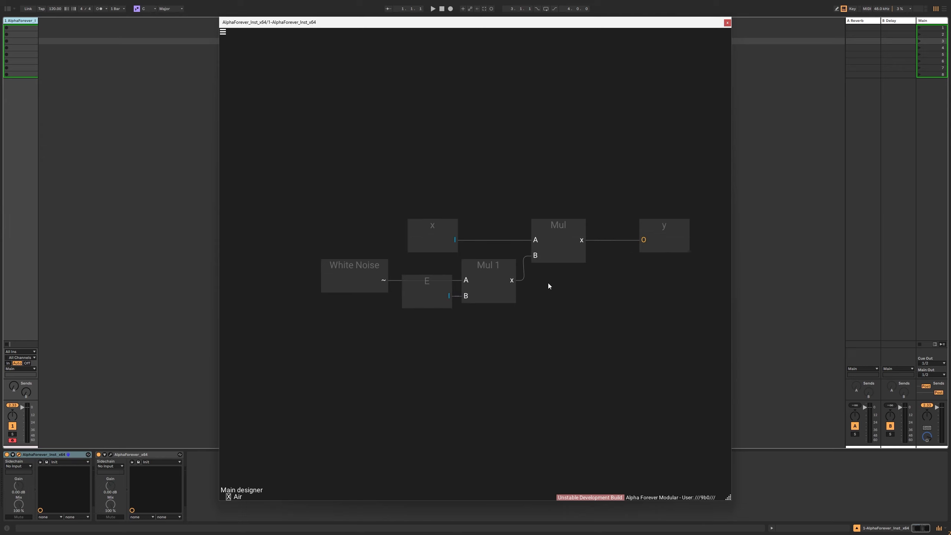
{"action": "left_click_drag", "start_coordinate": [531, 329], "coordinate": [261, 247]}
{"action": "left_click_drag", "start_coordinate": [480, 263], "coordinate": [477, 264]}
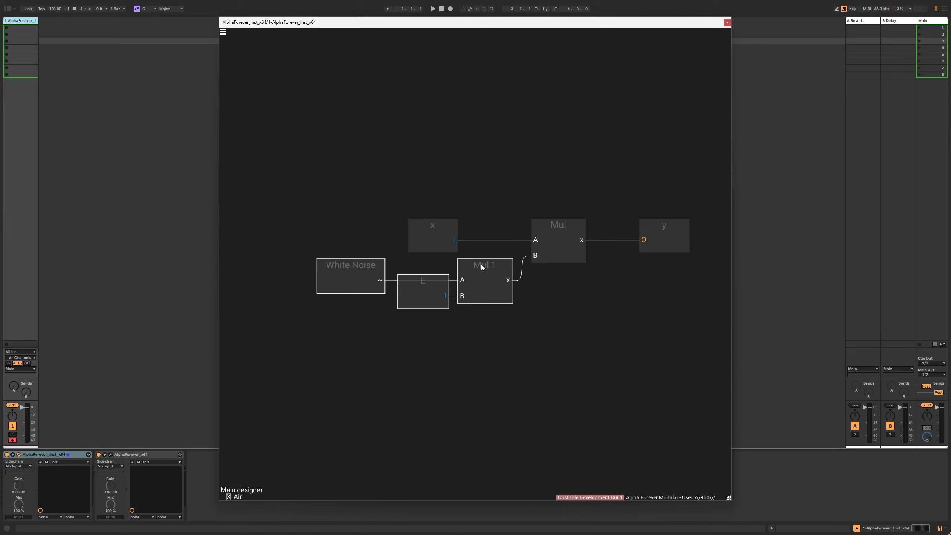
{"action": "left_click", "coordinate": [527, 278]}
{"action": "left_click_drag", "start_coordinate": [303, 249], "coordinate": [568, 347]}
{"action": "left_click_drag", "start_coordinate": [508, 269], "coordinate": [346, 268]}
{"action": "left_click", "coordinate": [398, 299]}
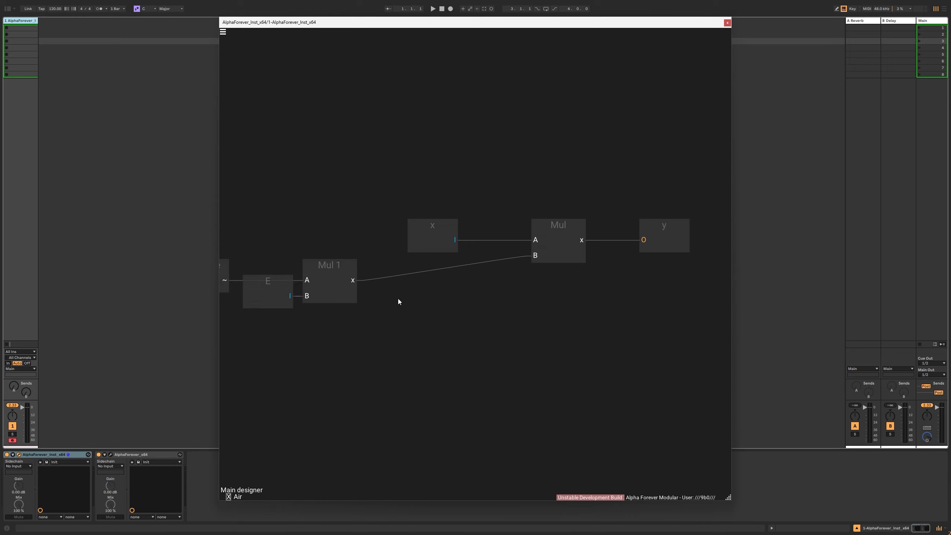
- Insert an Add module between Mul 1 and Mul, with a constant of 1 on its B input
{"action": "right_click", "coordinate": [351, 279]}
{"action": "type", "text": "add"}
{"action": "key", "text": "Return"}
{"action": "left_click_drag", "start_coordinate": [440, 268], "coordinate": [468, 272]}
{"action": "double_click", "coordinate": [462, 296]}
{"action": "left_click_drag", "start_coordinate": [407, 286], "coordinate": [494, 263]}
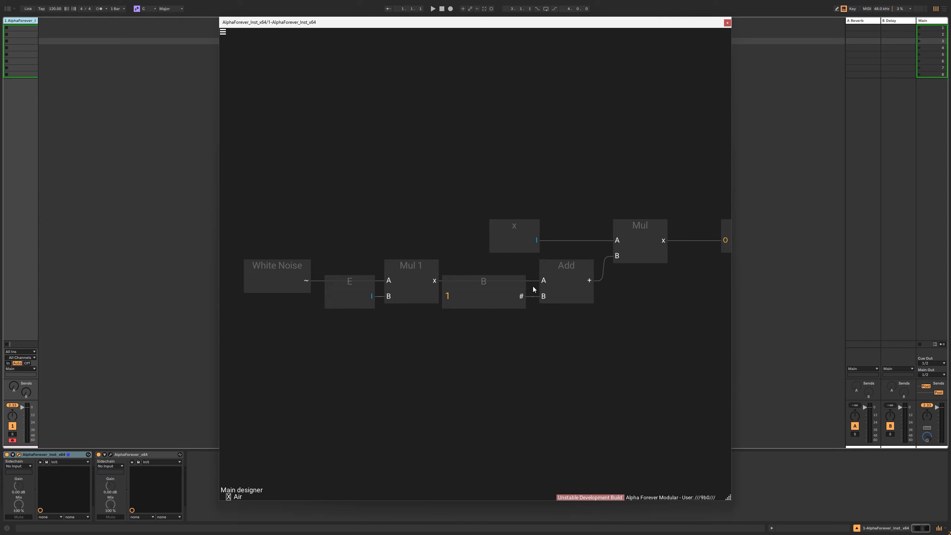
{"action": "left_click_drag", "start_coordinate": [479, 279], "coordinate": [483, 282]}
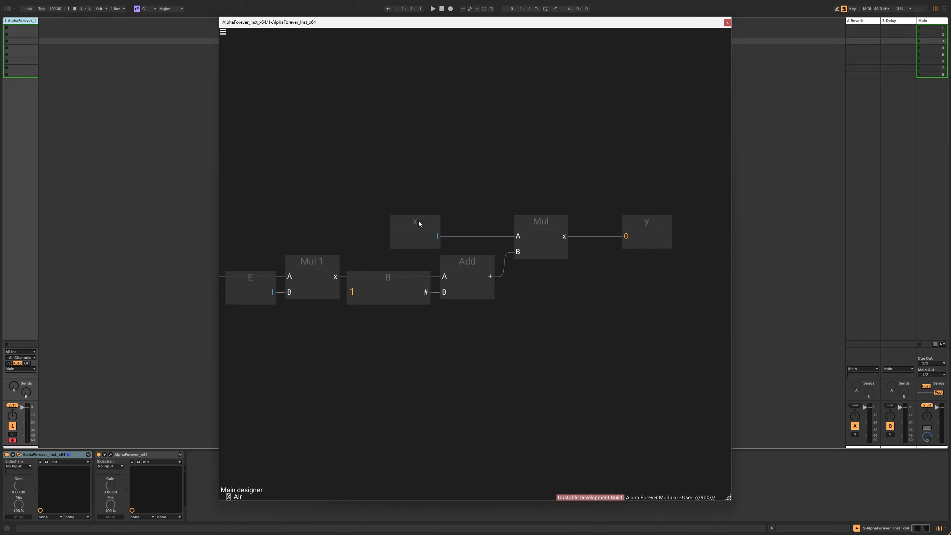
- Move the x input and the y output closer to Mul
{"action": "left_click_drag", "start_coordinate": [418, 223], "coordinate": [473, 221]}
{"action": "left_click_drag", "start_coordinate": [641, 218], "coordinate": [624, 217]}
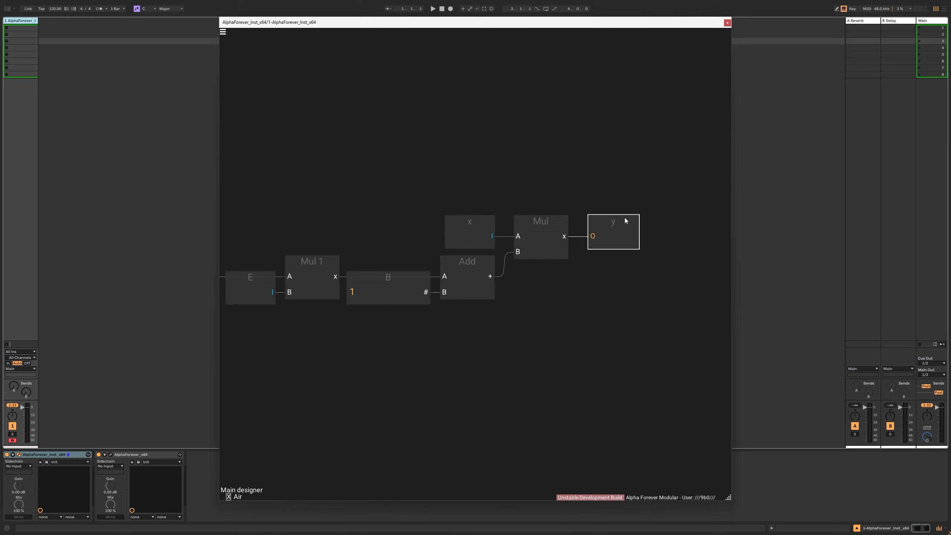
{"action": "left_click", "coordinate": [611, 194]}
- Back in the main designer, wire the filter's OBP into Air's x and the ADSR's E into Air's E
{"action": "scroll", "coordinate": [480, 144], "scroll_direction": "down", "scroll_amount": 6}
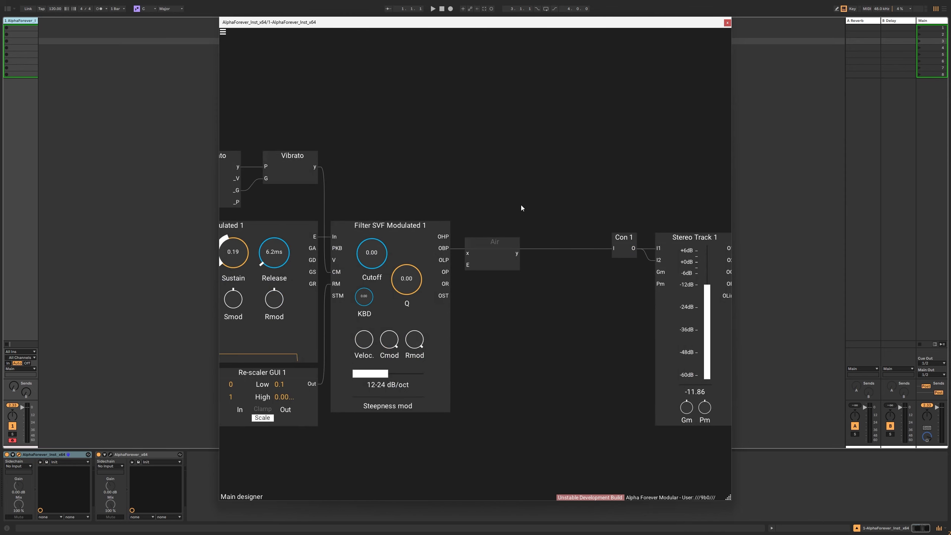
{"action": "left_click_drag", "start_coordinate": [444, 249], "coordinate": [469, 252]}
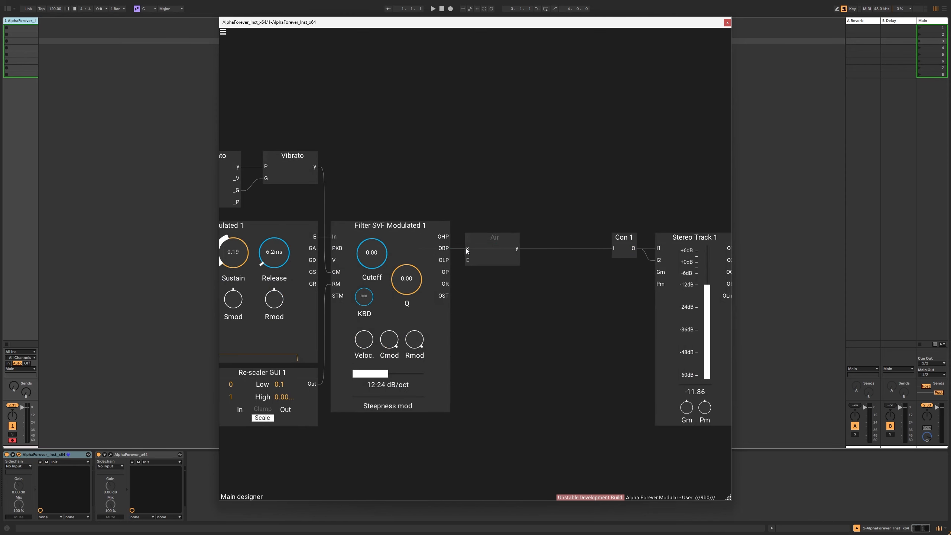
{"action": "left_click_drag", "start_coordinate": [314, 236], "coordinate": [468, 260]}
{"action": "scroll", "coordinate": [614, 221], "scroll_direction": "down", "scroll_amount": 3}
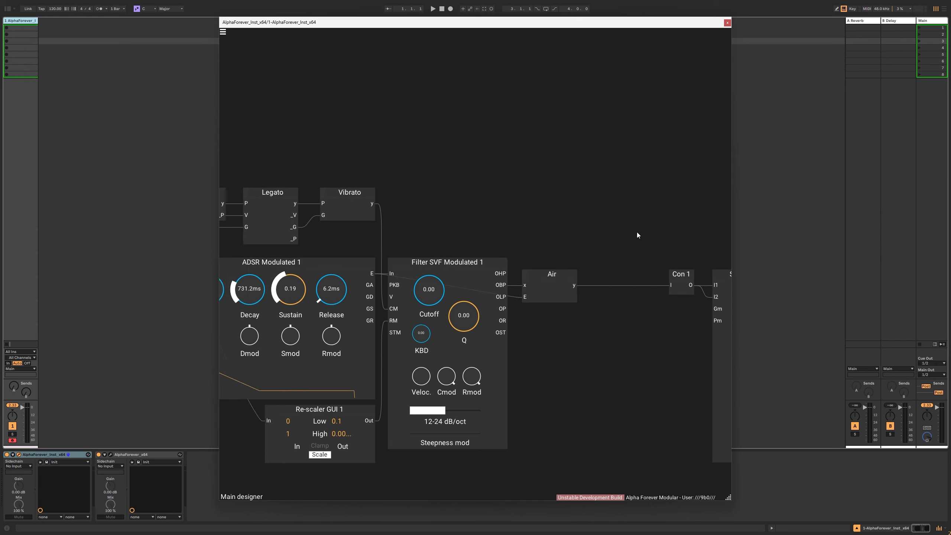
{"action": "scroll", "coordinate": [599, 218], "scroll_direction": "down", "scroll_amount": 2}
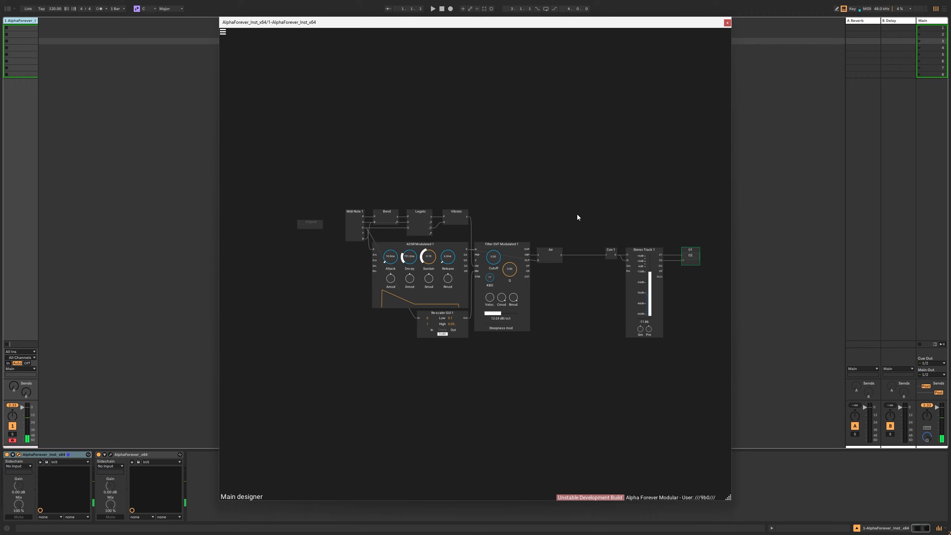
- Reopen the Air module and shift White Noise, E and Mul 1 left to make room before constant B
{"action": "double_click", "coordinate": [552, 258]}
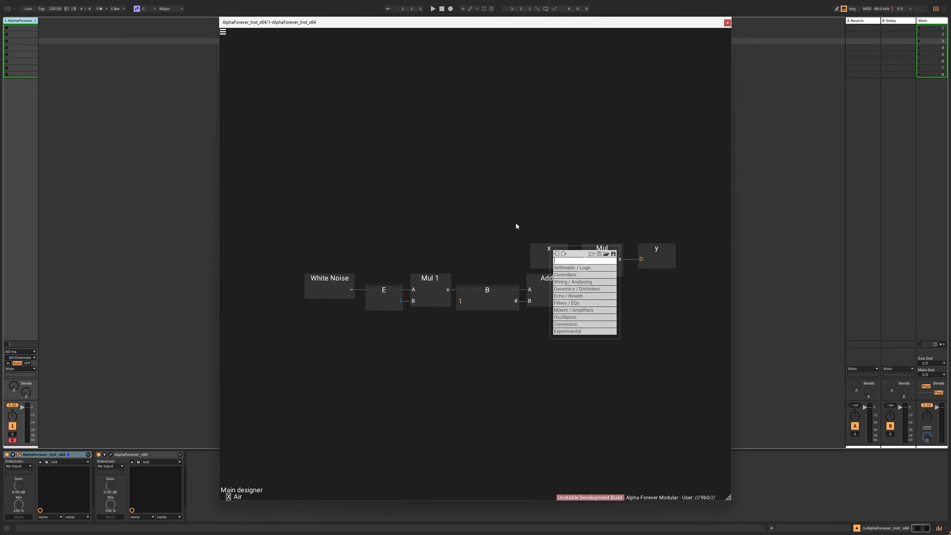
{"action": "left_click", "coordinate": [516, 224]}
{"action": "left_click_drag", "start_coordinate": [288, 255], "coordinate": [513, 362]}
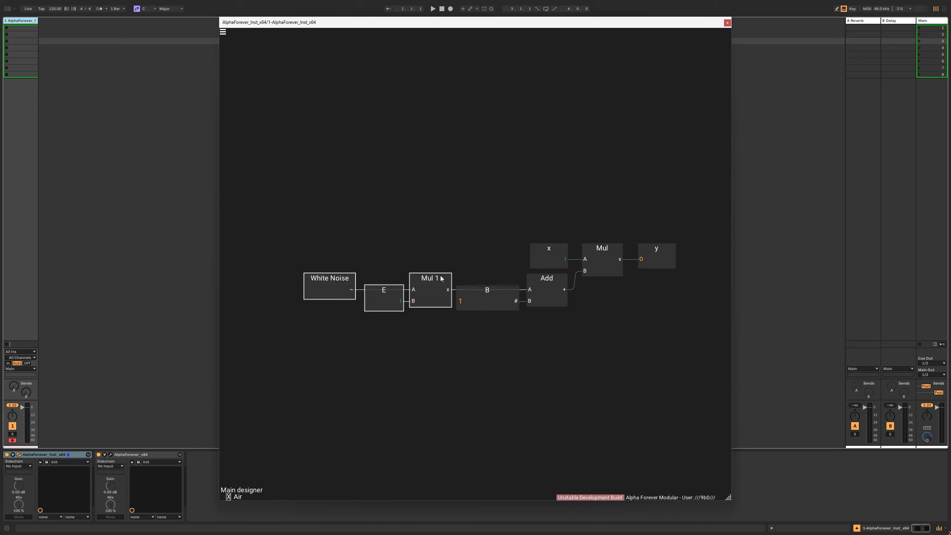
{"action": "left_click_drag", "start_coordinate": [441, 277], "coordinate": [362, 274]}
{"action": "left_click", "coordinate": [462, 237]}
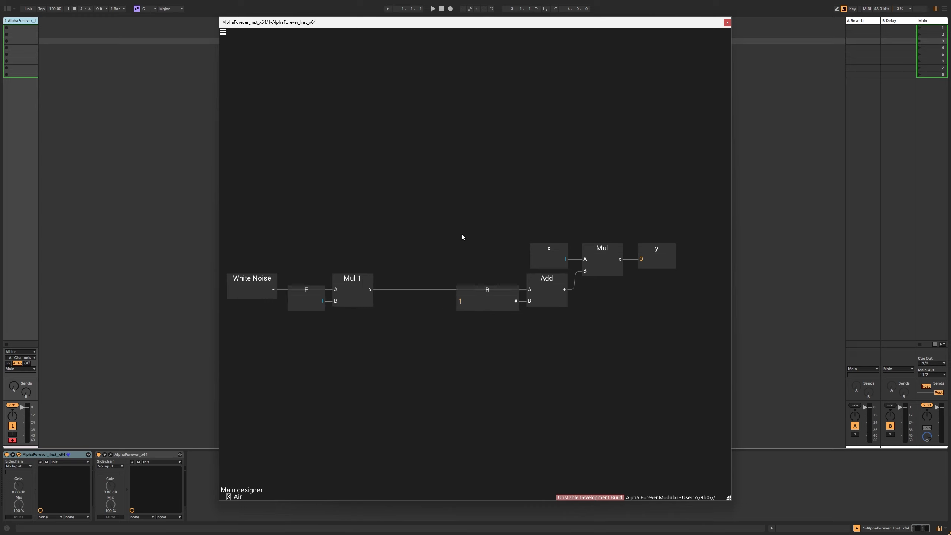
- Insert another Mul module between Mul 1 and Add
{"action": "right_click", "coordinate": [370, 290]}
{"action": "type", "text": "mul"}
{"action": "left_click", "coordinate": [444, 299]}
{"action": "left_click_drag", "start_coordinate": [446, 281], "coordinate": [421, 281]}
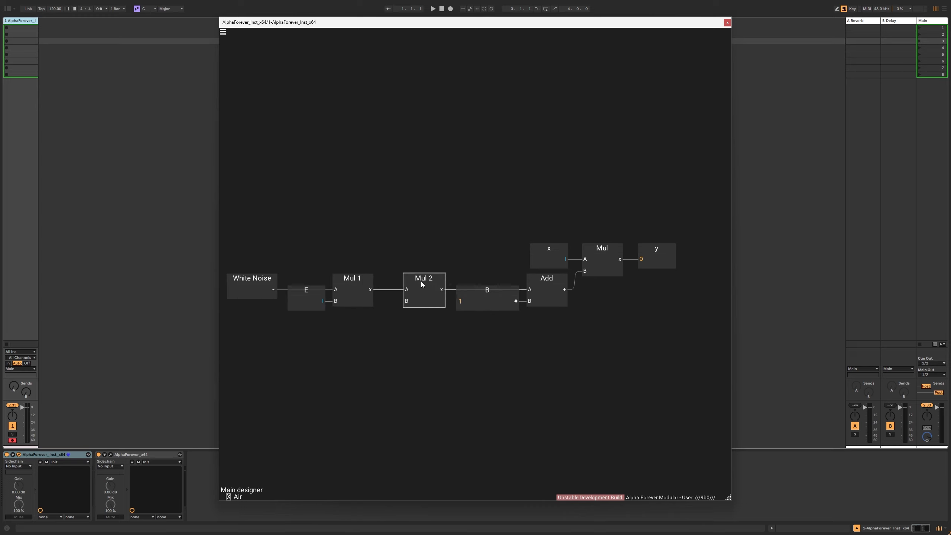
- Add a constant of 0.1 to Mul 2's B input, place it below Mul 1, and return to the main designer
{"action": "double_click", "coordinate": [400, 303]}
{"action": "left_click_drag", "start_coordinate": [339, 292], "coordinate": [346, 318]}
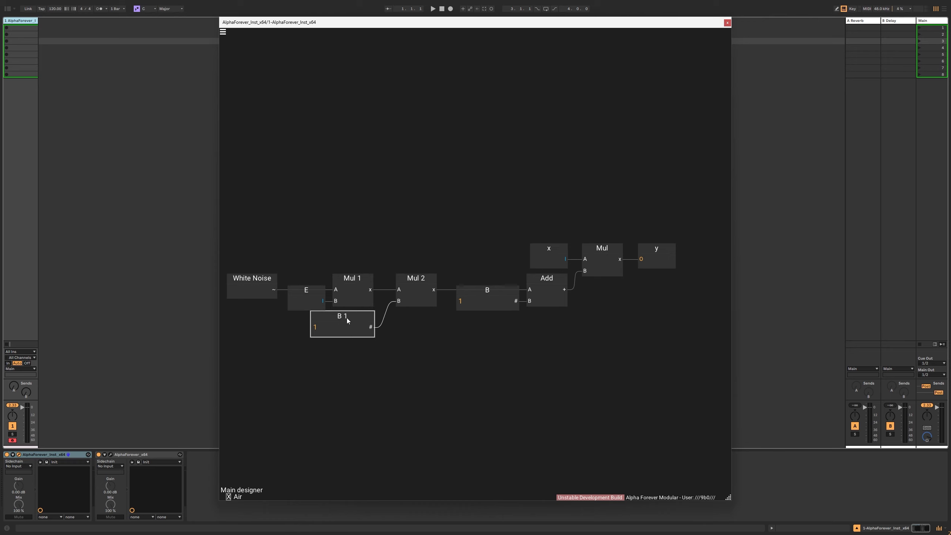
{"action": "double_click", "coordinate": [337, 331]}
{"action": "type", "text": "0.1"}
{"action": "left_click", "coordinate": [393, 358]}
{"action": "double_click", "coordinate": [404, 356]}
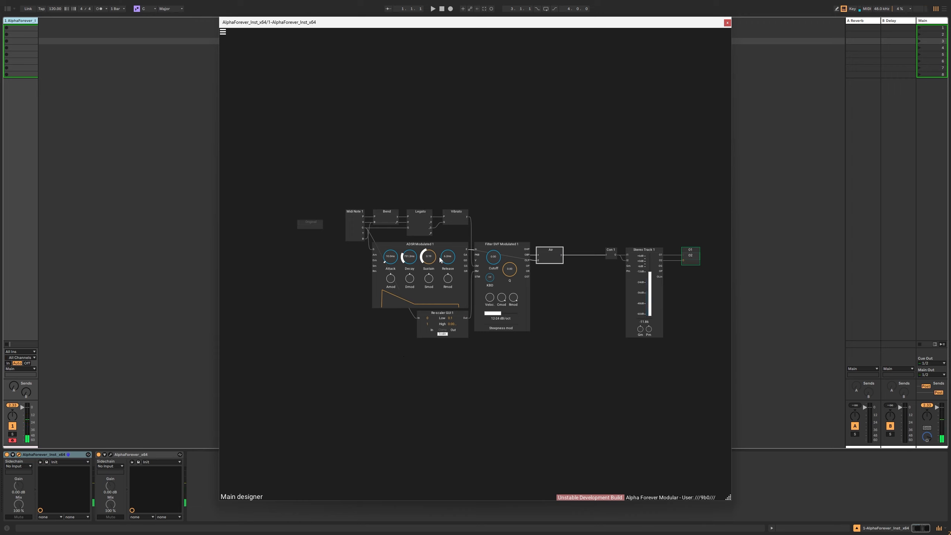
- Shift Con 1, Stereo Track 1 and the O1/O2 outputs right to make room after Air
{"action": "left_click", "coordinate": [535, 201]}
{"action": "left_click_drag", "start_coordinate": [599, 213], "coordinate": [700, 406]}
{"action": "scroll", "coordinate": [560, 278], "scroll_direction": "up", "scroll_amount": 2}
{"action": "left_click_drag", "start_coordinate": [592, 299], "coordinate": [646, 299]}
{"action": "left_click", "coordinate": [566, 298]}
{"action": "scroll", "coordinate": [566, 327], "scroll_direction": "up", "scroll_amount": 2}
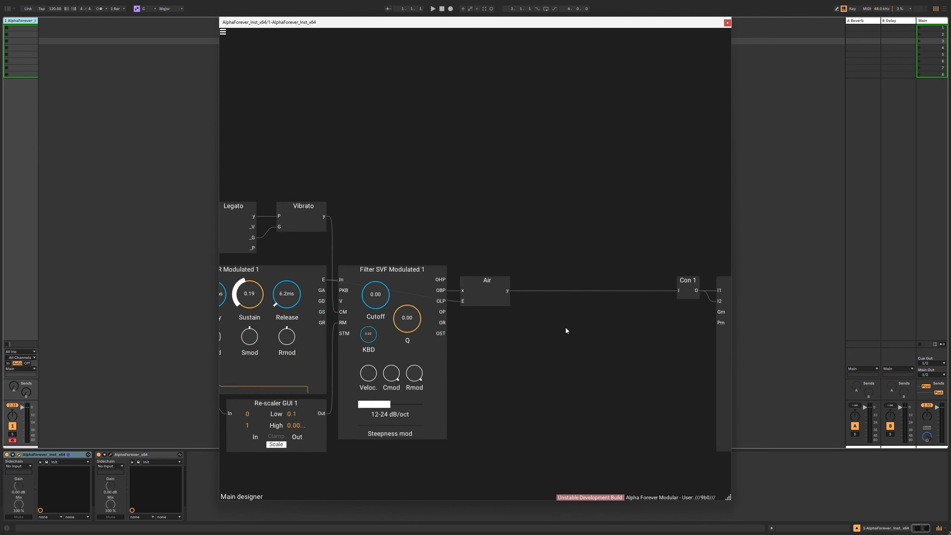
- Add a designer module between Air and Con 1 and name it Resonator
{"action": "right_click", "coordinate": [553, 301]}
{"action": "type", "text": "des"}
{"action": "left_click", "coordinate": [627, 319]}
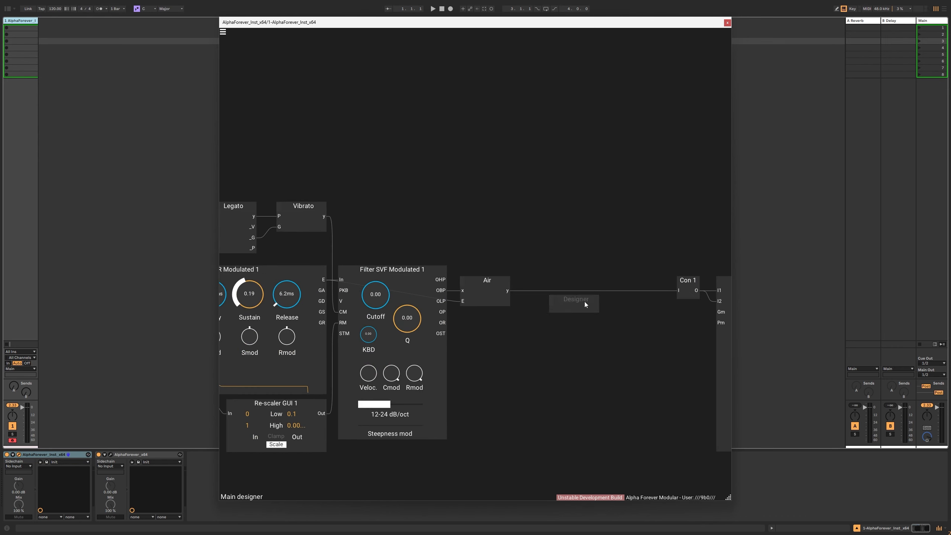
{"action": "type", "text": "Resonator"}
{"action": "key", "text": "Return"}
- Open the Resonator module and add an input named x
{"action": "double_click", "coordinate": [563, 307]}
{"action": "right_click", "coordinate": [350, 188]}
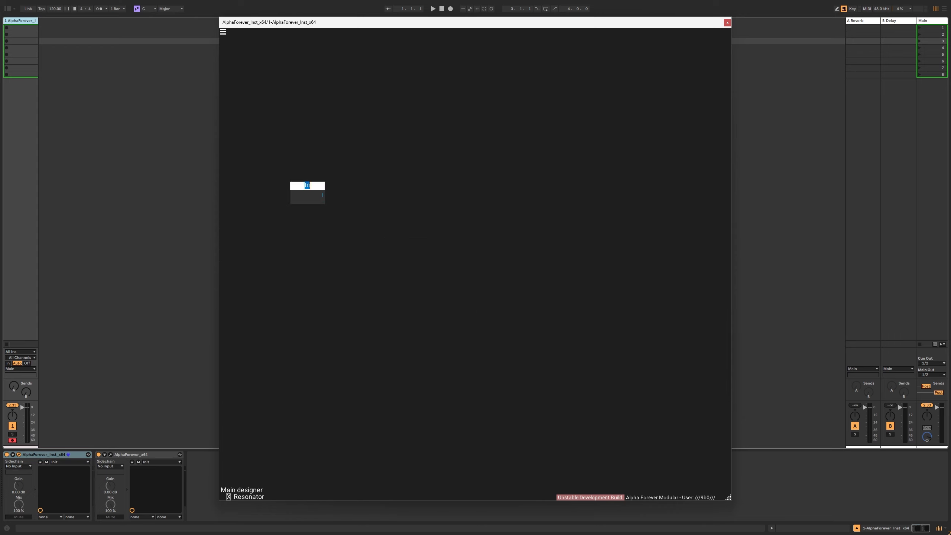
{"action": "type", "text": "x"}
{"action": "key", "text": "Return"}
- Feed x into A of a new Add module and send its sum to an output named y
{"action": "right_click", "coordinate": [322, 195]}
{"action": "type", "text": "add"}
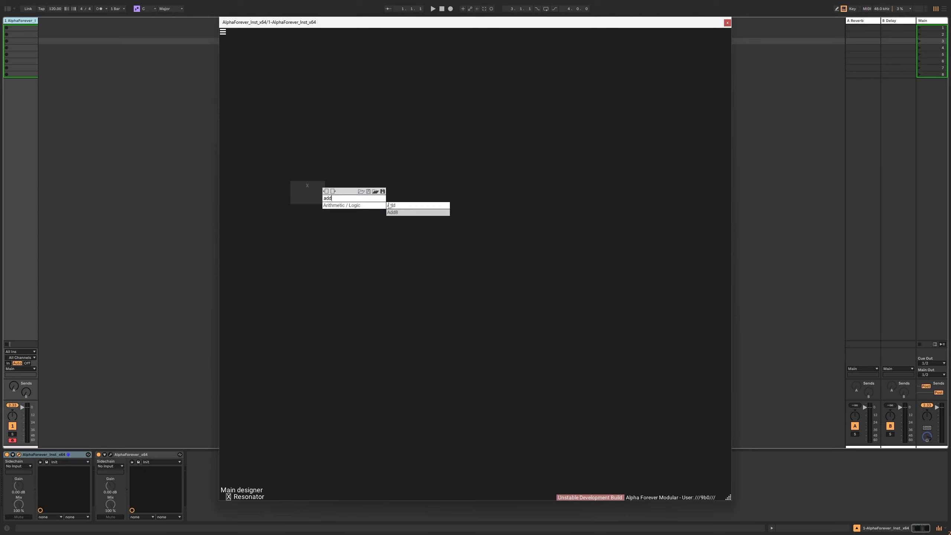
{"action": "left_click", "coordinate": [406, 206]}
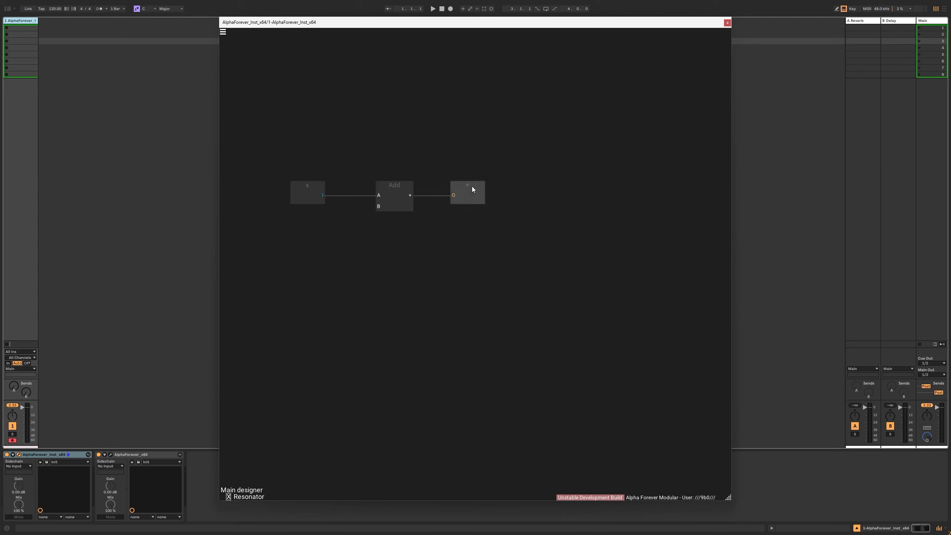
{"action": "double_click", "coordinate": [472, 187]}
{"action": "type", "text": "y"}
{"action": "key", "text": "Return"}
- Move y farther from Add, and shift x, Add and y right together
{"action": "left_click", "coordinate": [475, 184]}
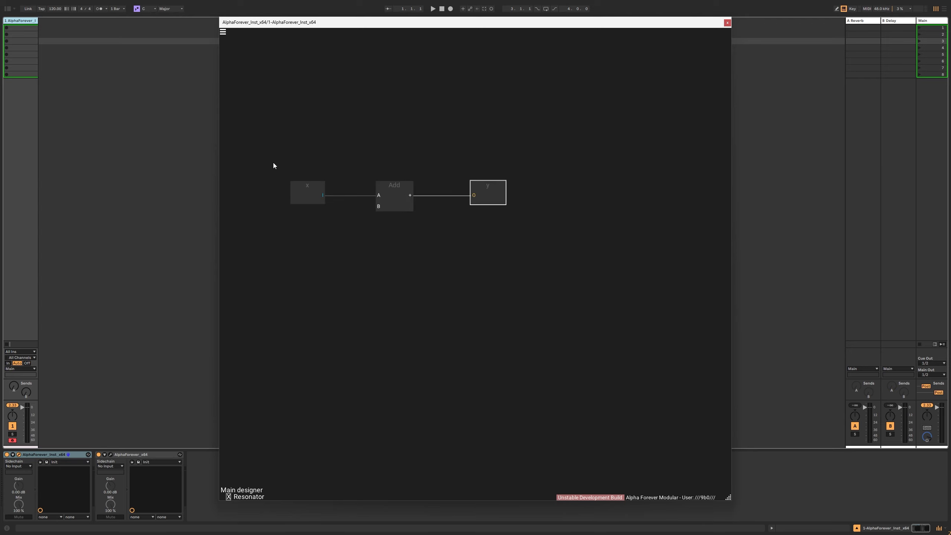
{"action": "left_click_drag", "start_coordinate": [274, 164], "coordinate": [594, 251]}
{"action": "left_click_drag", "start_coordinate": [403, 188], "coordinate": [468, 193]}
- Add a Delay module fed by Add's output and place it below Add
{"action": "double_click", "coordinate": [464, 260]}
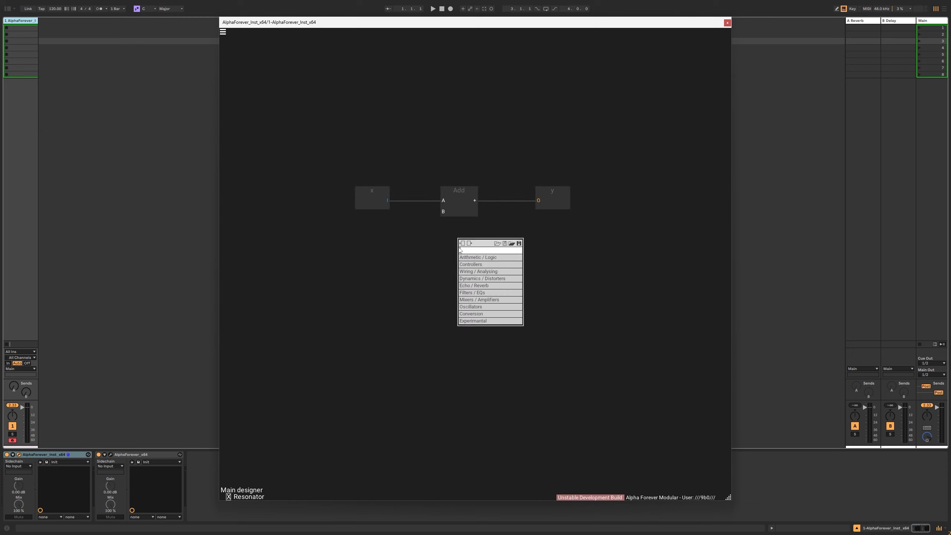
{"action": "type", "text": "deléa"}
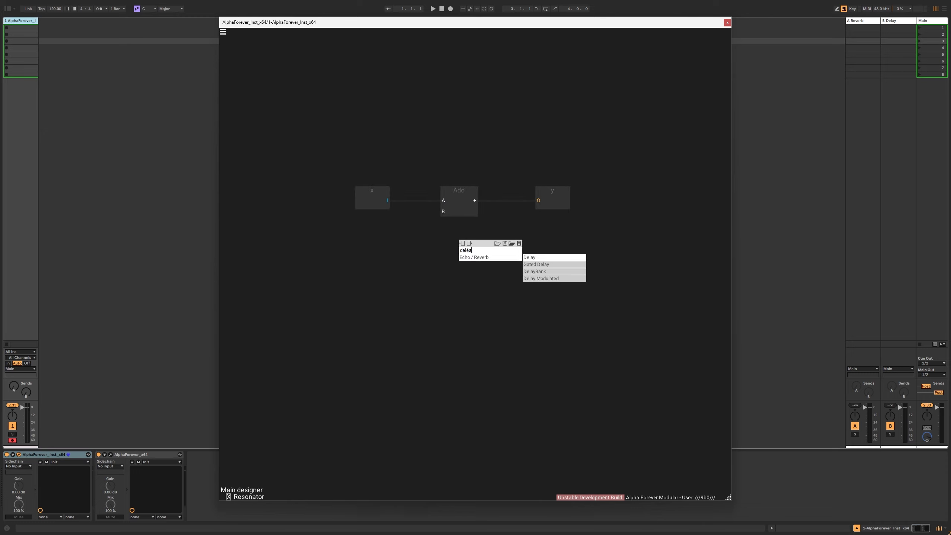
{"action": "left_click", "coordinate": [530, 257]}
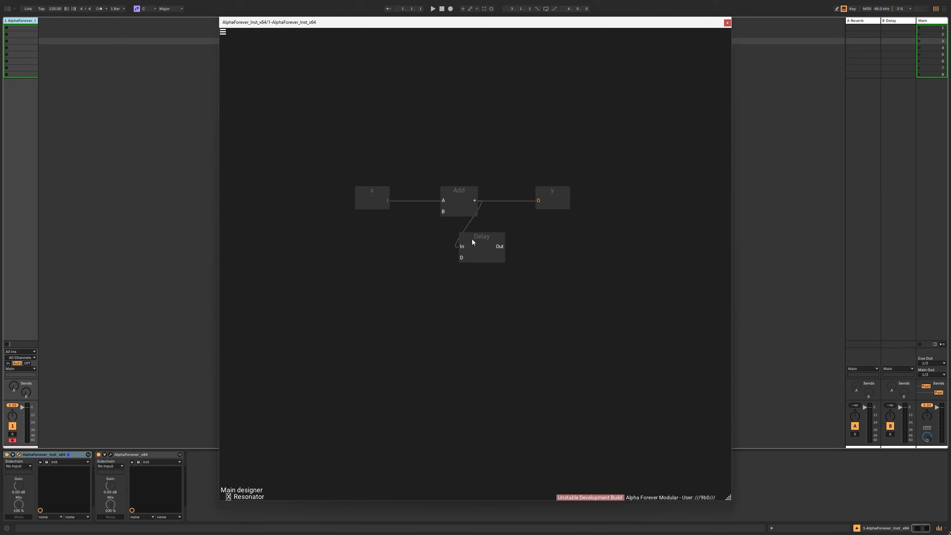
{"action": "left_click_drag", "start_coordinate": [471, 239], "coordinate": [504, 236]}
- Feed the Delay's Out into a new Mul module and wire Mul's output back into B of Add
{"action": "right_click", "coordinate": [548, 245]}
{"action": "type", "text": "mu"}
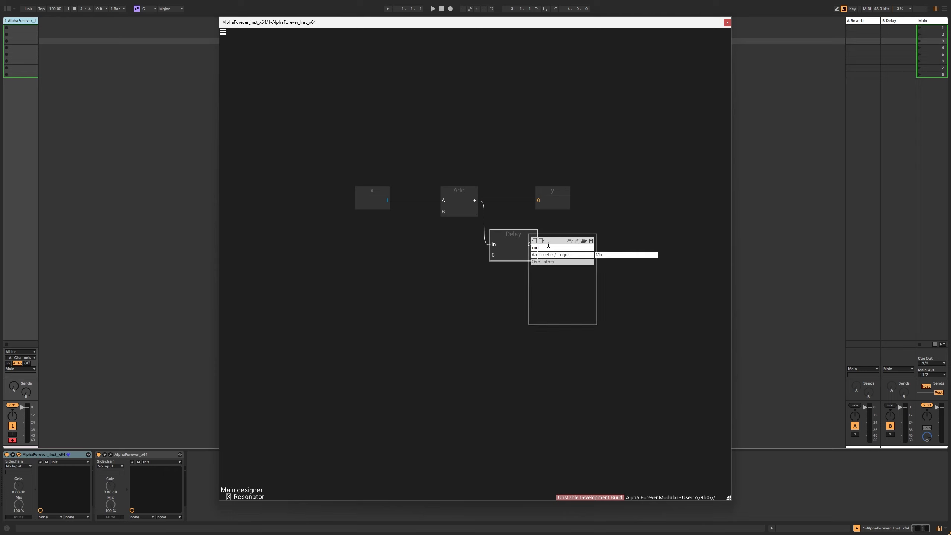
{"action": "left_click", "coordinate": [620, 255]}
{"action": "left_click_drag", "start_coordinate": [621, 244], "coordinate": [443, 213]}
- Move Delay and Mul left together so that they sit centred beneath Add
{"action": "left_click_drag", "start_coordinate": [437, 283], "coordinate": [695, 214]}
{"action": "left_click_drag", "start_coordinate": [599, 233], "coordinate": [504, 241]}
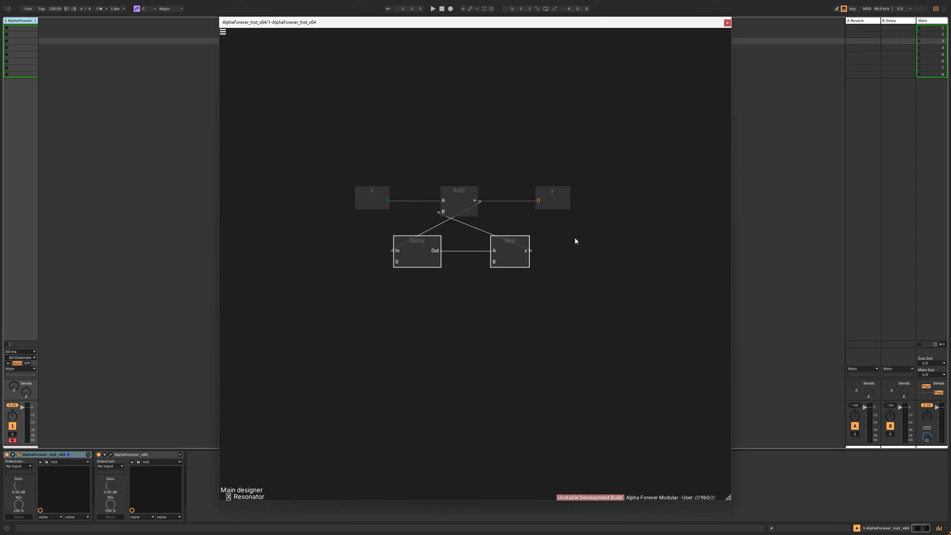
{"action": "left_click", "coordinate": [575, 239]}
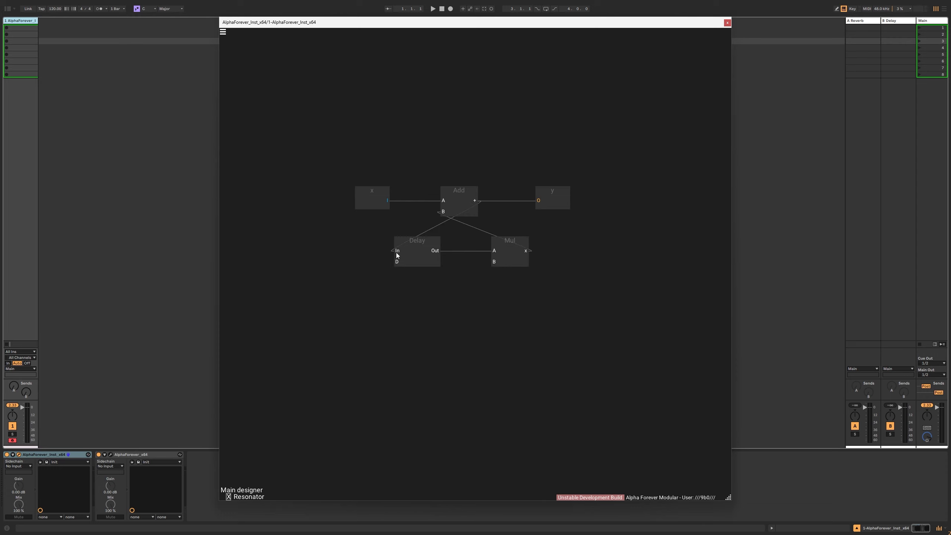
- Add an input D feeding the Delay's D, and place a second input named pow below it
{"action": "left_click_drag", "start_coordinate": [397, 262], "coordinate": [343, 254]}
{"action": "right_click", "coordinate": [323, 280]}
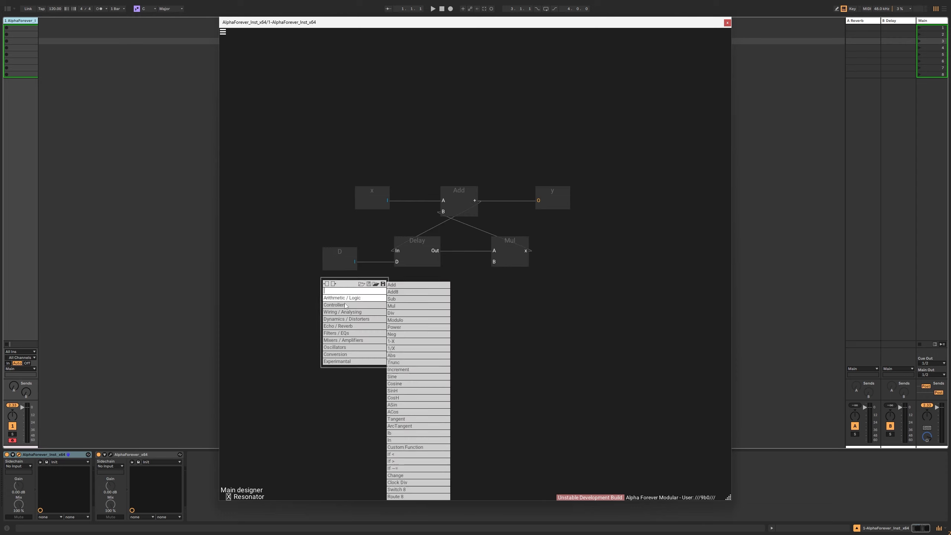
{"action": "mouse_move", "coordinate": [352, 313]}
{"action": "left_click", "coordinate": [400, 313]}
{"action": "double_click", "coordinate": [346, 279]}
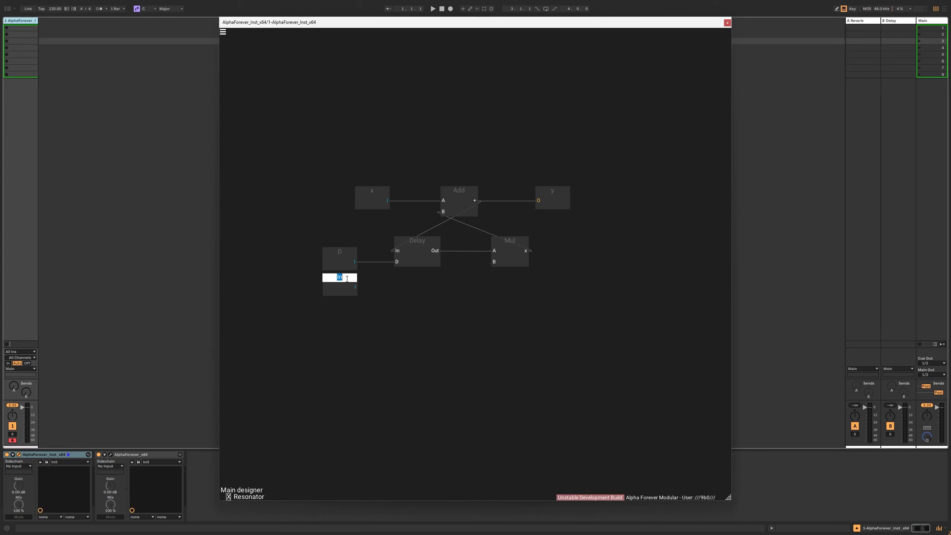
{"action": "type", "text": "pow"}
- Add a third input named Dmp below pow and left-align D, pow and Dmp
{"action": "right_click", "coordinate": [327, 306]}
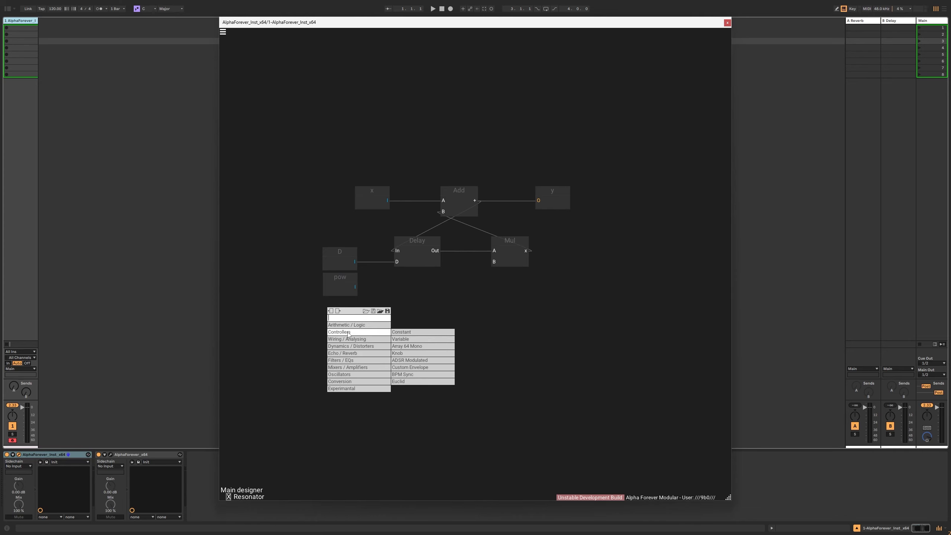
{"action": "mouse_move", "coordinate": [351, 339]}
{"action": "left_click", "coordinate": [400, 346]}
{"action": "double_click", "coordinate": [344, 305]}
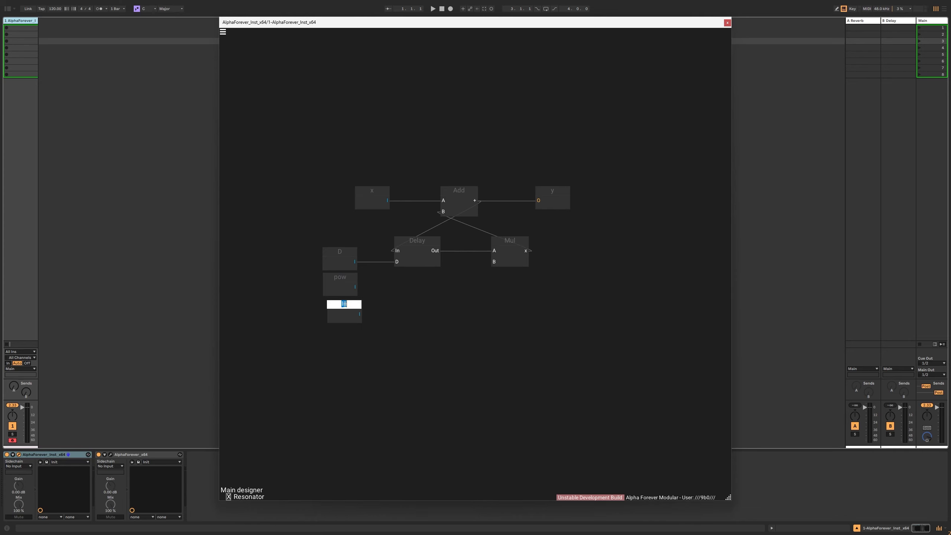
{"action": "type", "text": "Dmp"}
{"action": "key", "text": "Return"}
{"action": "left_click_drag", "start_coordinate": [374, 331], "coordinate": [265, 195]}
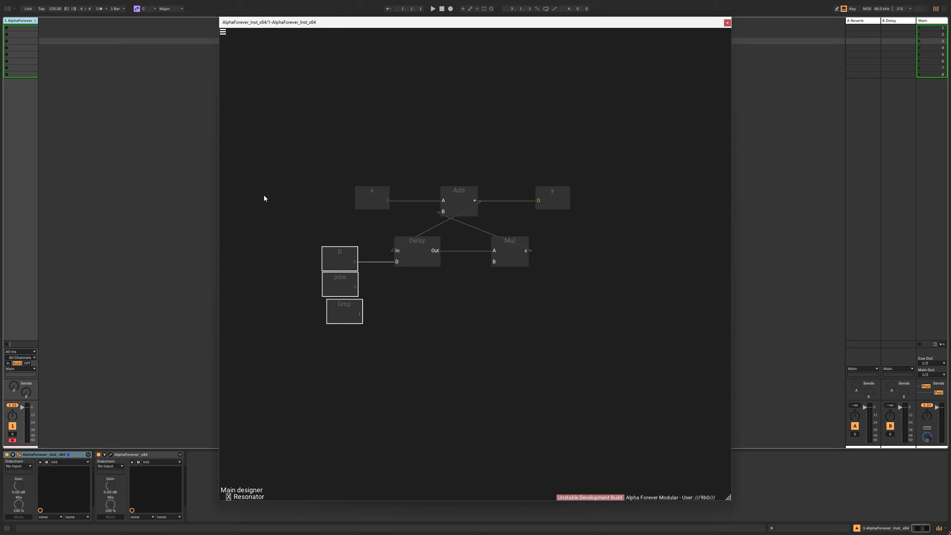
{"action": "key", "text": "l"}
{"action": "left_click", "coordinate": [398, 300]}
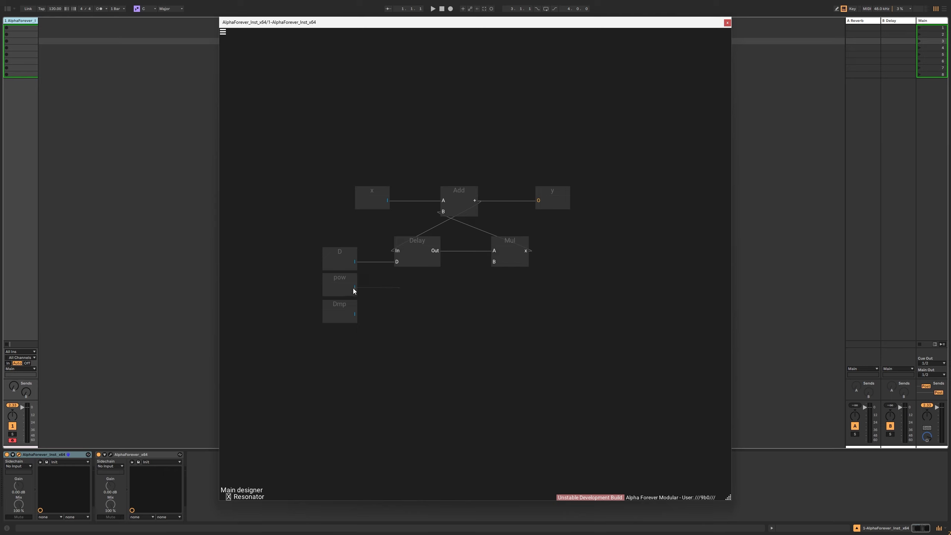
- Wire pow into B of Mul, place it between Delay and Mul, and move x slightly farther from Add
{"action": "left_click_drag", "start_coordinate": [354, 286], "coordinate": [486, 248]}
{"action": "left_click", "coordinate": [508, 244]}
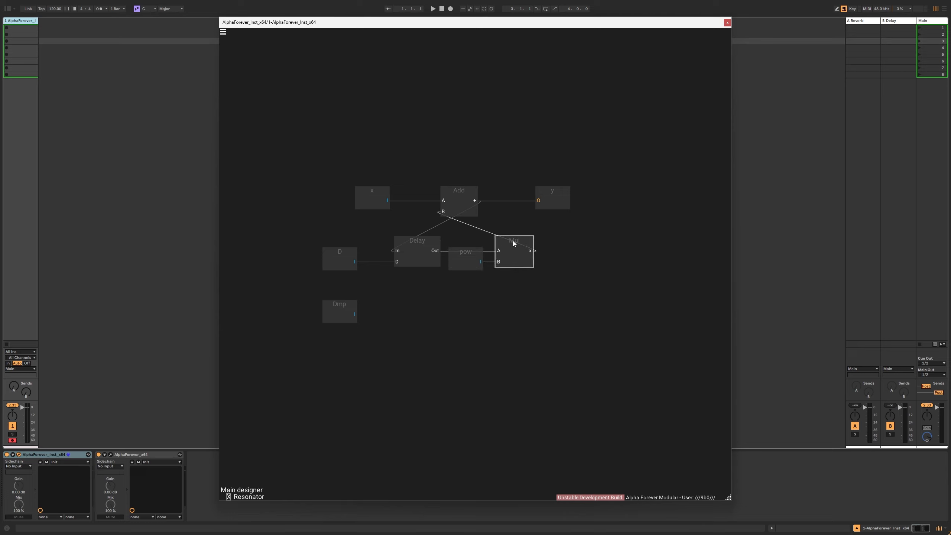
{"action": "left_click_drag", "start_coordinate": [503, 206], "coordinate": [498, 220]}
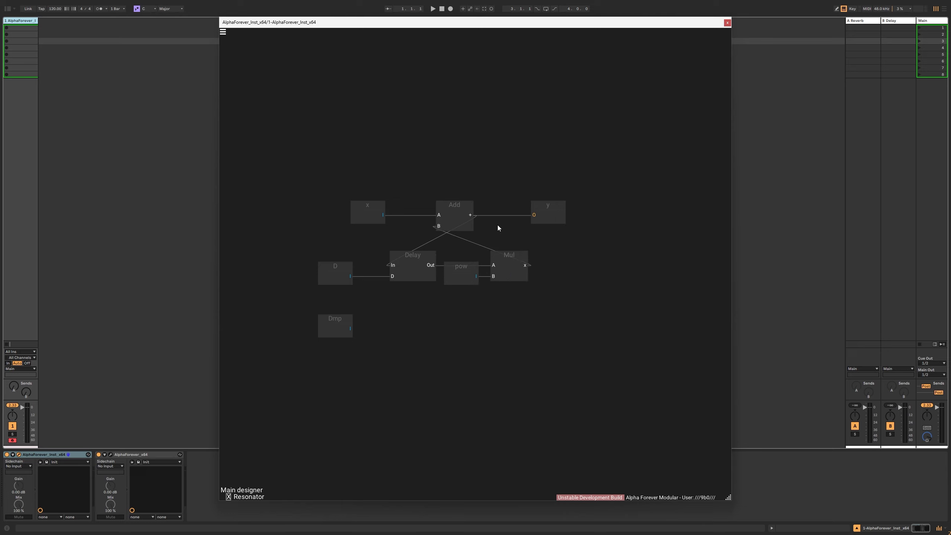
{"action": "left_click", "coordinate": [361, 208]}
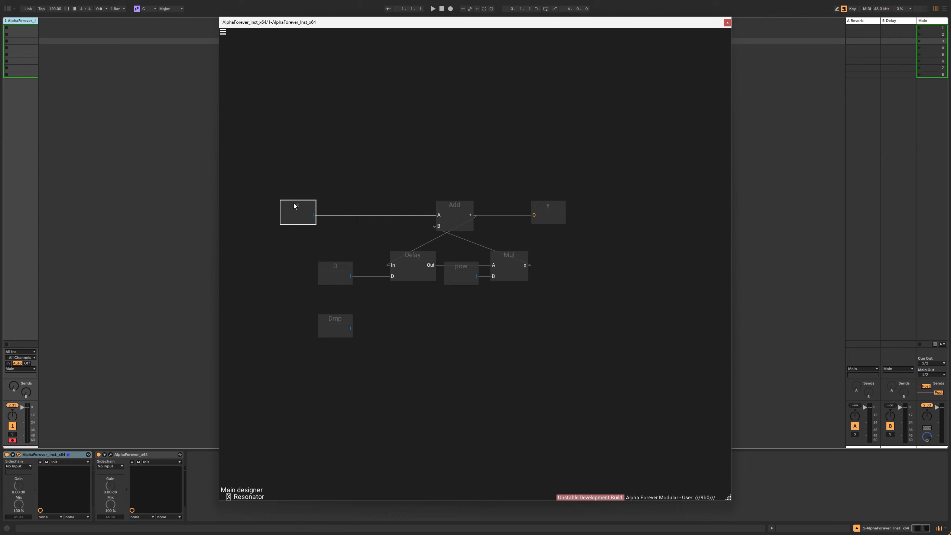
{"action": "left_click", "coordinate": [336, 196]}
{"action": "left_click_drag", "start_coordinate": [304, 207], "coordinate": [357, 205]}
- Return to the main designer and insert Resonator in line between Air's y output and Con 1
{"action": "double_click", "coordinate": [381, 173]}
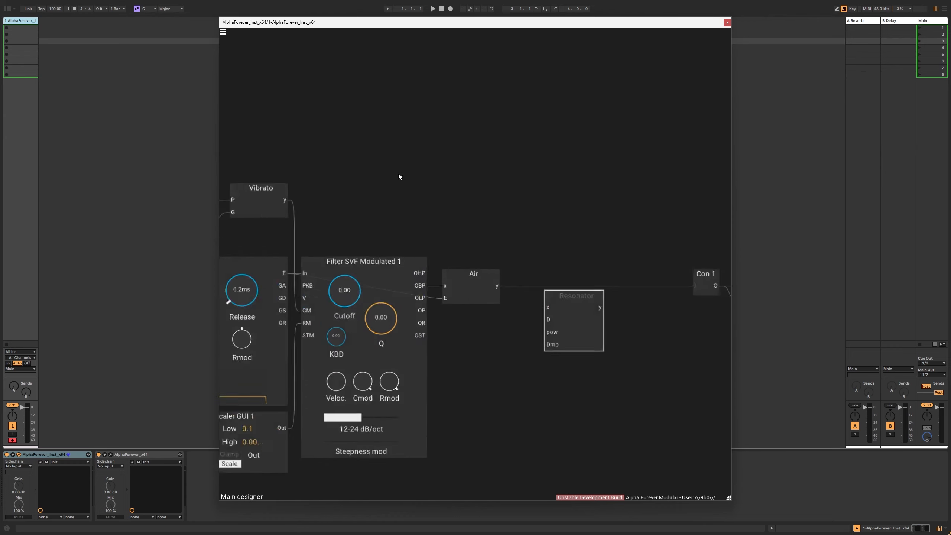
{"action": "left_click", "coordinate": [568, 193]}
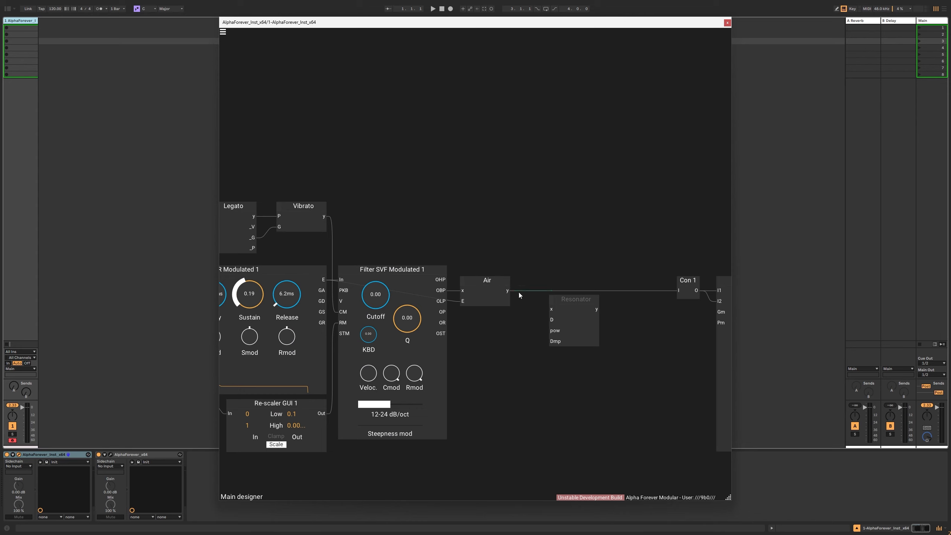
{"action": "left_click_drag", "start_coordinate": [551, 308], "coordinate": [558, 313]}
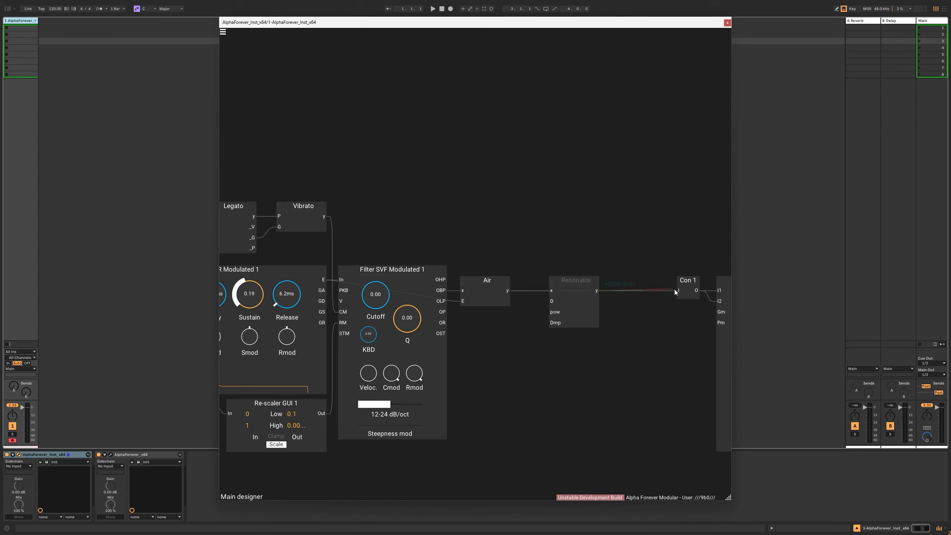
- Move Con 1 and the output modules after it closer to Resonator
{"action": "left_click_drag", "start_coordinate": [550, 245], "coordinate": [607, 244]}
{"action": "left_click_drag", "start_coordinate": [674, 250], "coordinate": [708, 302]}
{"action": "scroll", "coordinate": [567, 248], "scroll_direction": "down", "scroll_amount": 3}
{"action": "left_click_drag", "start_coordinate": [651, 267], "coordinate": [622, 246]}
{"action": "left_click_drag", "start_coordinate": [566, 273], "coordinate": [628, 238]}
{"action": "left_click", "coordinate": [546, 248]}
{"action": "scroll", "coordinate": [546, 248], "scroll_direction": "up", "scroll_amount": 2}
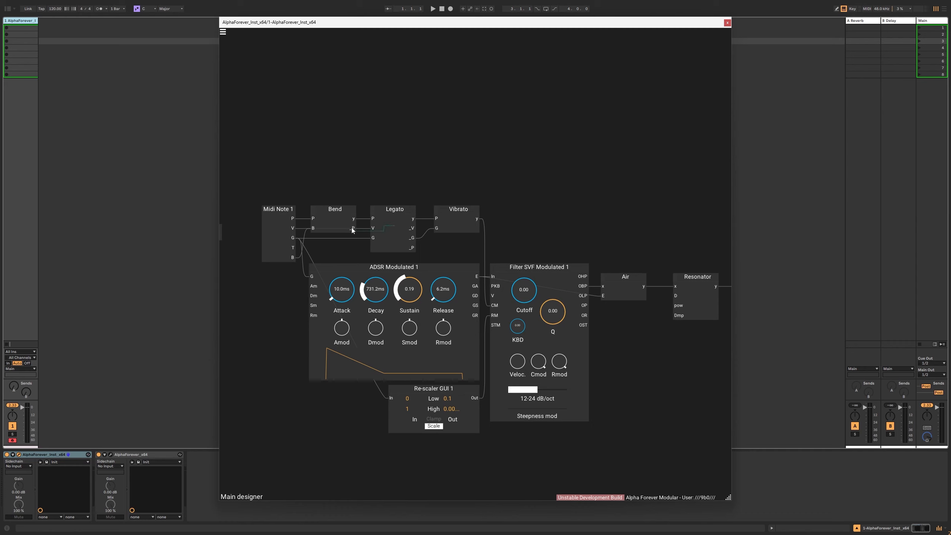
- Add a Pitch->ms module fed by Bend's _P output and place it above the filter
{"action": "left_click_drag", "start_coordinate": [351, 228], "coordinate": [555, 230]}
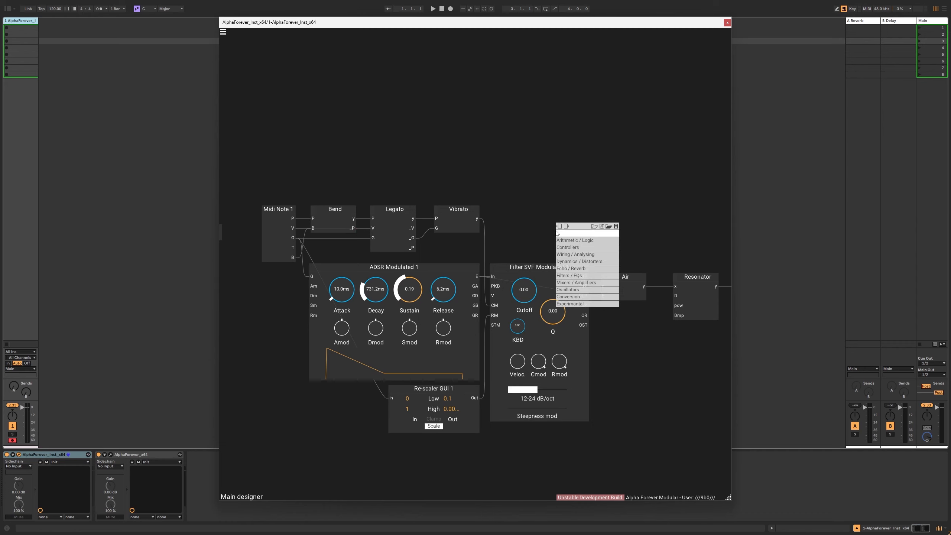
{"action": "type", "text": "ms"}
{"action": "mouse_move", "coordinate": [558, 245]}
{"action": "left_click", "coordinate": [619, 248]}
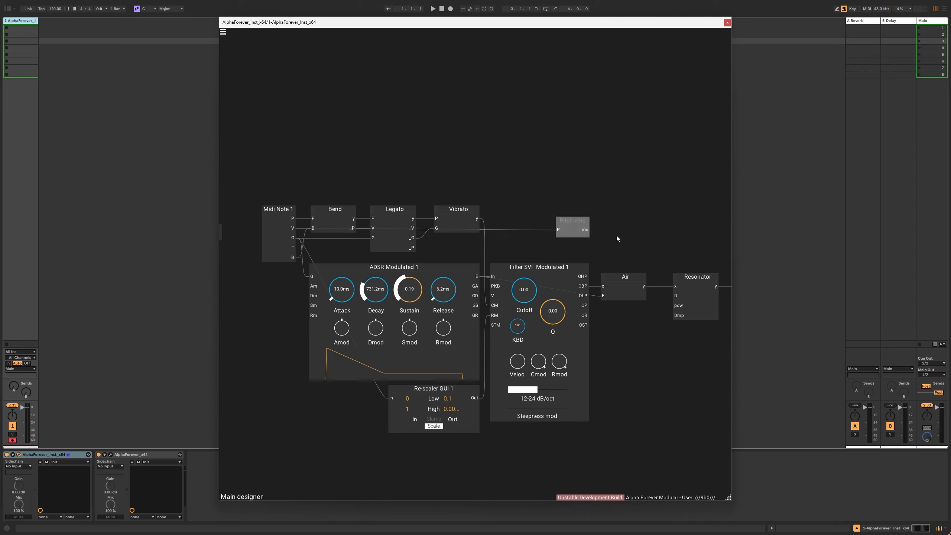
- Add an Add module beside Pitch->ms and feed the ms output into both its A and B inputs
{"action": "right_click", "coordinate": [584, 231]}
{"action": "type", "text": "add"}
{"action": "mouse_move", "coordinate": [591, 242]}
{"action": "left_click", "coordinate": [652, 241]}
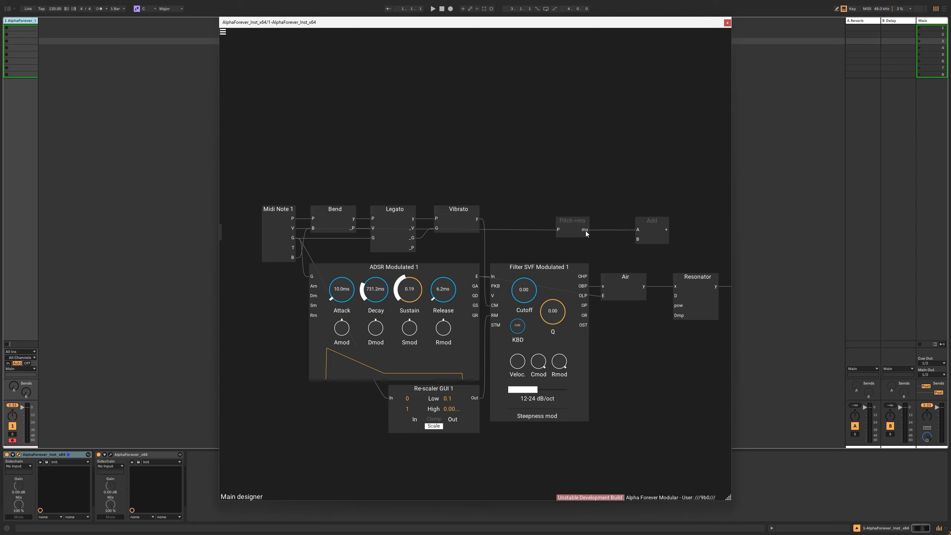
{"action": "left_click_drag", "start_coordinate": [585, 230], "coordinate": [641, 244]}
{"action": "left_click_drag", "start_coordinate": [559, 232], "coordinate": [559, 230]}
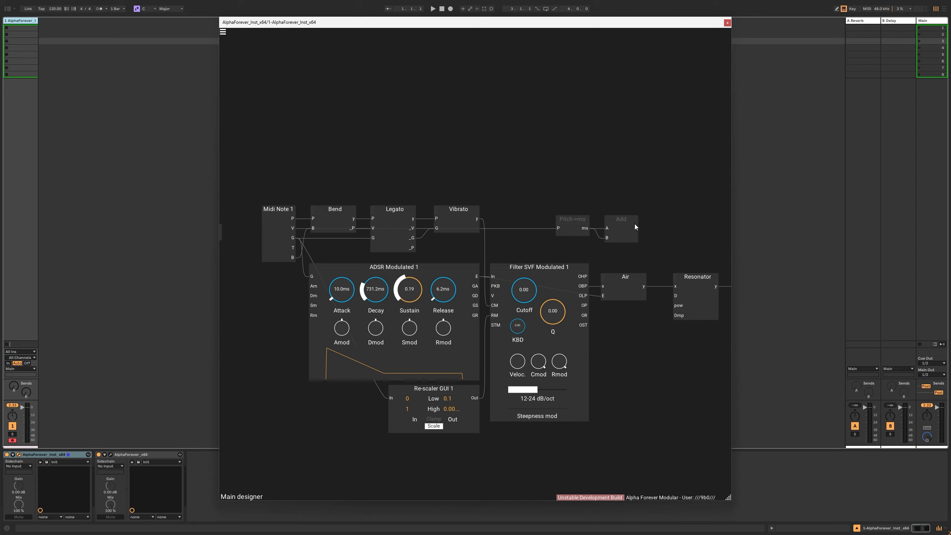
- Wire Add's output into Resonator's D input and shift Pitch->ms and Add closer to Resonator
{"action": "left_click_drag", "start_coordinate": [635, 228], "coordinate": [675, 295]}
{"action": "left_click_drag", "start_coordinate": [642, 266], "coordinate": [504, 193]}
{"action": "left_click_drag", "start_coordinate": [621, 221], "coordinate": [648, 221]}
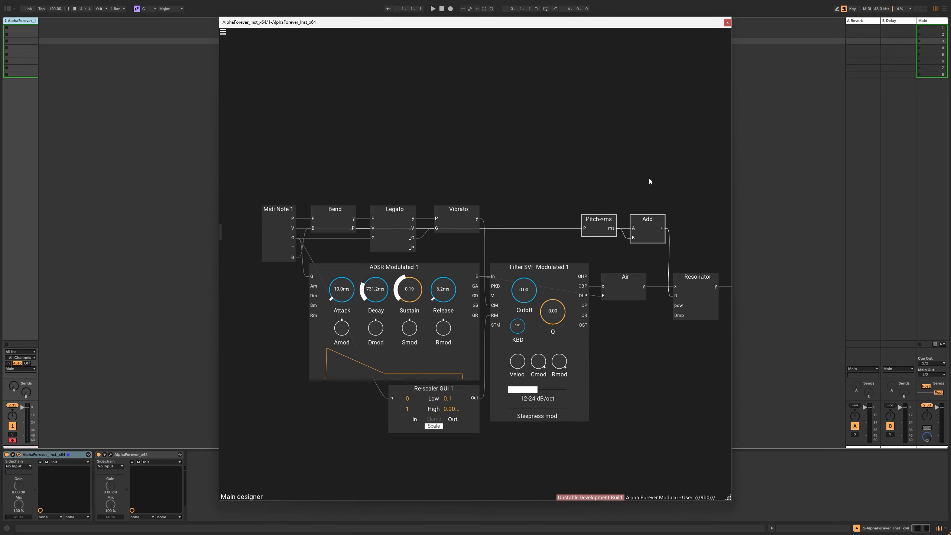
- Connect the ADSR's E output to Resonator's pow and Bend's _P output to Resonator's Dmp
{"action": "left_click_drag", "start_coordinate": [652, 178], "coordinate": [554, 171]}
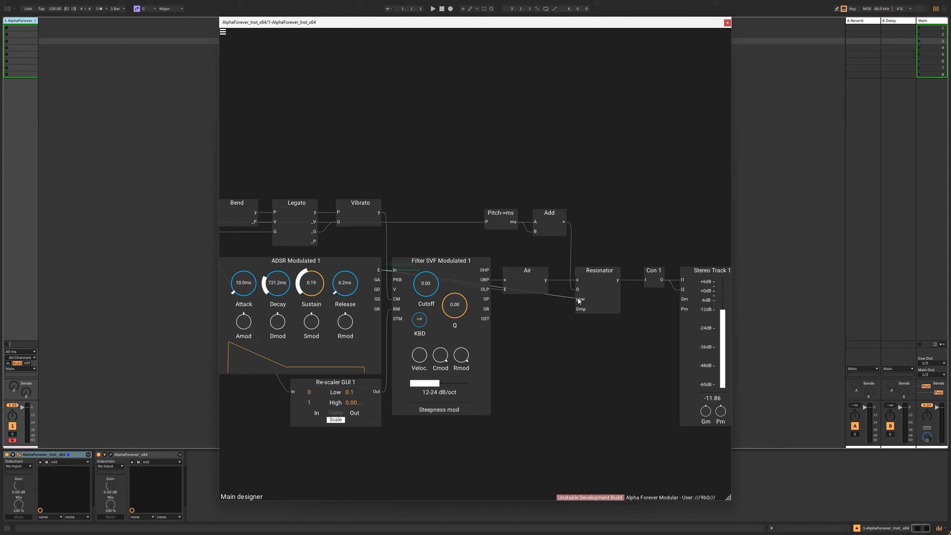
{"action": "scroll", "coordinate": [579, 301], "scroll_direction": "down", "scroll_amount": 4}
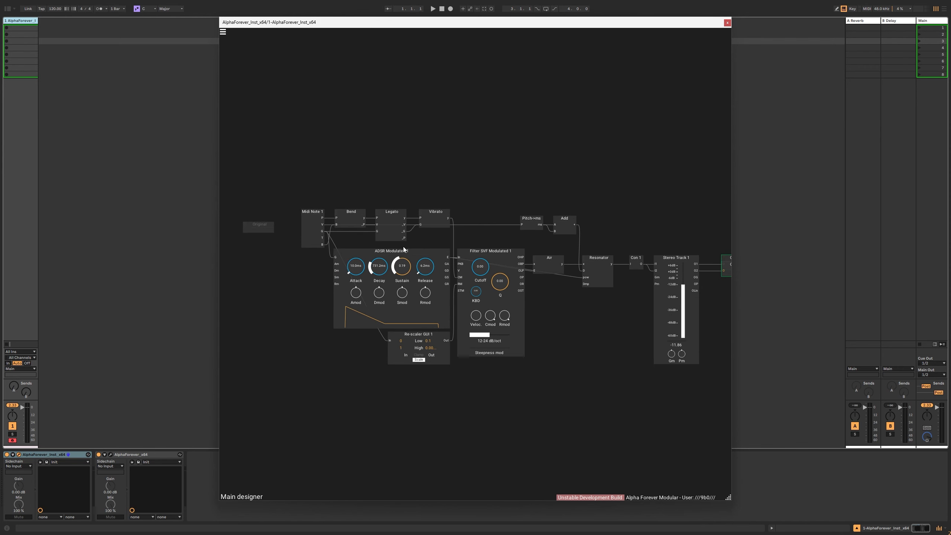
{"action": "left_click_drag", "start_coordinate": [363, 227], "coordinate": [583, 283]}
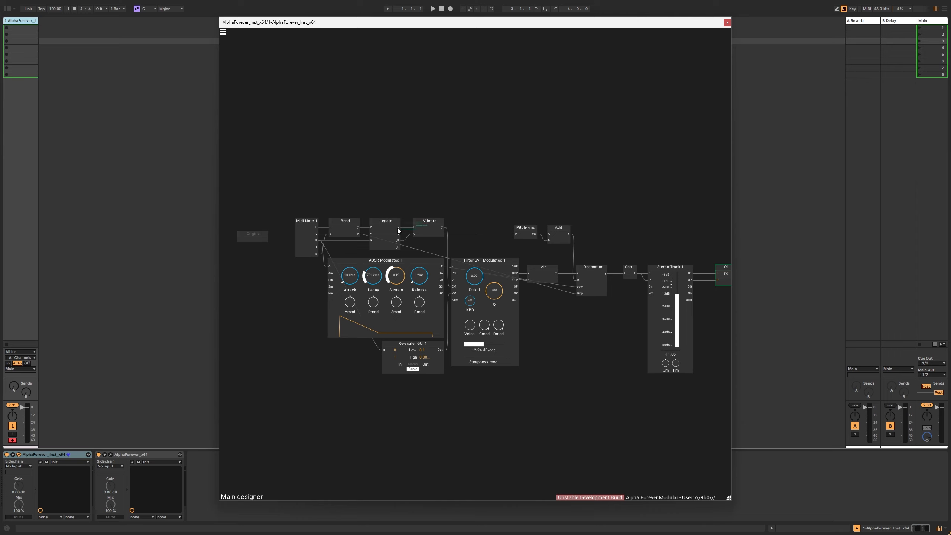
- Rewire the P input of Pitch->ms to Legato's y output and look inside the Vibrato module
{"action": "mouse_move", "coordinate": [397, 227]}
{"action": "mouse_move", "coordinate": [521, 236]}
{"action": "left_click_drag", "start_coordinate": [573, 237], "coordinate": [507, 219]}
{"action": "double_click", "coordinate": [428, 234]}
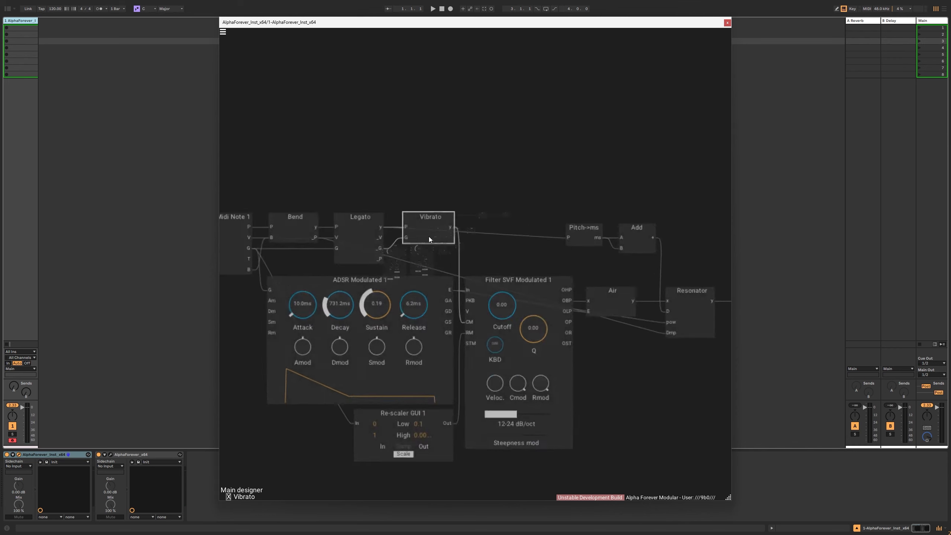
{"action": "key", "text": "Escape"}
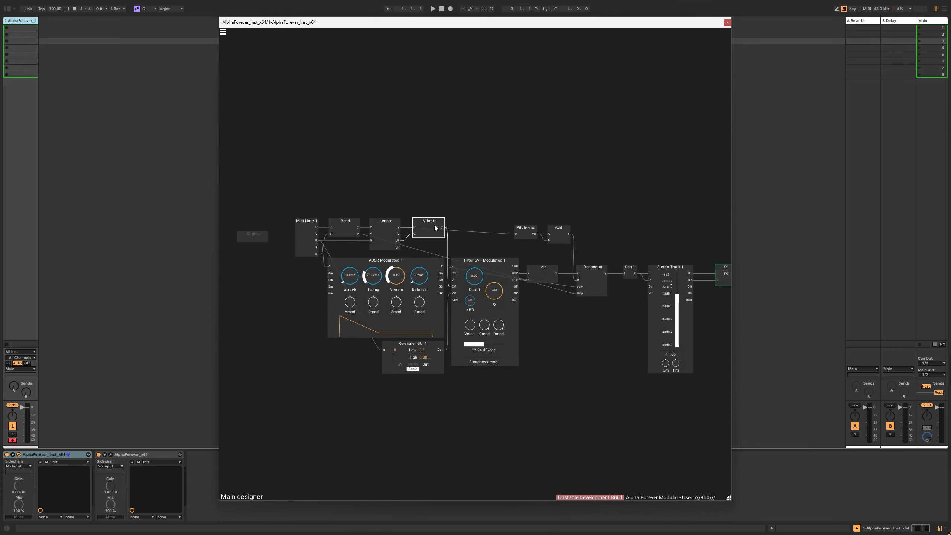
- Feed Pitch->ms from Vibrato's y output and move Pitch->ms and Add up level with Vibrato
{"action": "left_click_drag", "start_coordinate": [521, 232], "coordinate": [520, 232]}
{"action": "left_click_drag", "start_coordinate": [495, 213], "coordinate": [589, 246]}
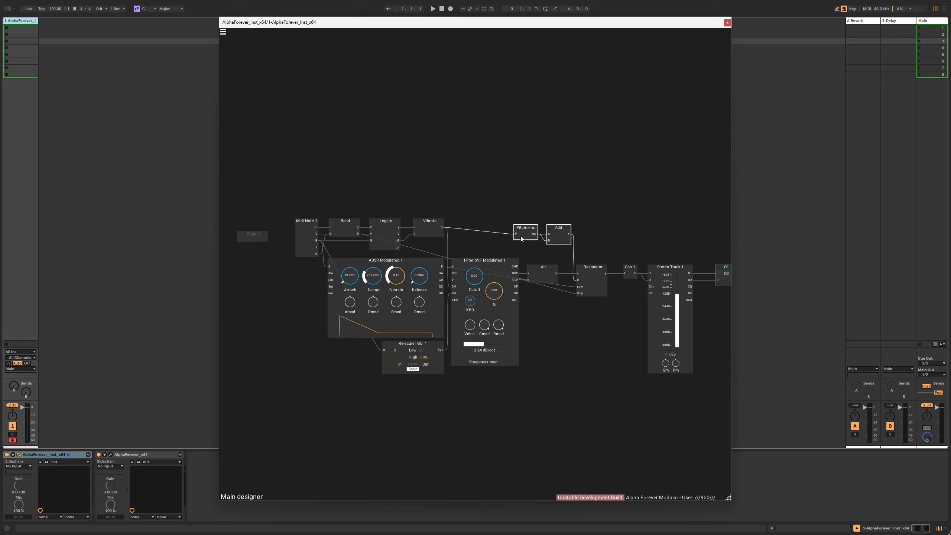
{"action": "left_click_drag", "start_coordinate": [520, 234], "coordinate": [523, 223]}
{"action": "left_click", "coordinate": [533, 198]}
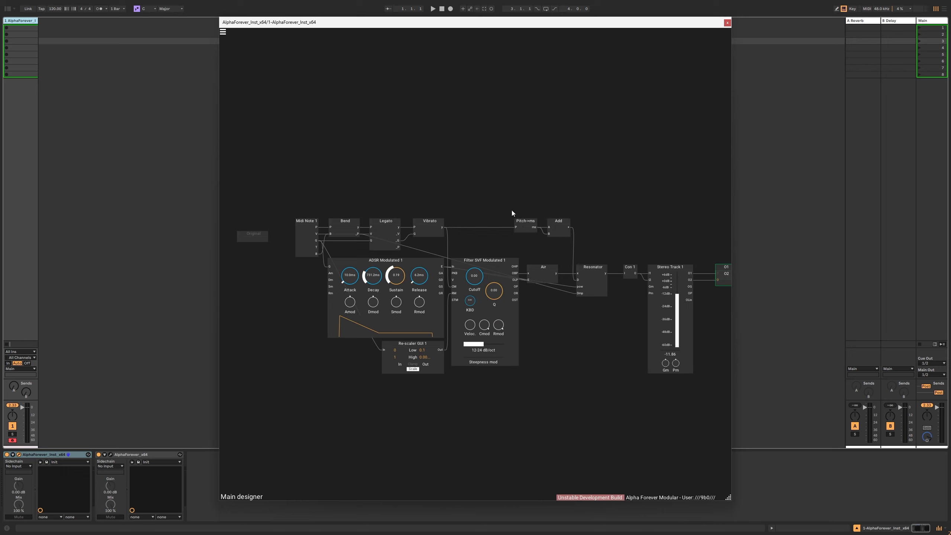
- Place a Con module above Filter SVF Modulated 1 and route it into Resonator's Dmp input
{"action": "left_click_drag", "start_coordinate": [480, 244], "coordinate": [461, 239]}
{"action": "double_click", "coordinate": [580, 293]}
{"action": "left_click", "coordinate": [471, 264]}
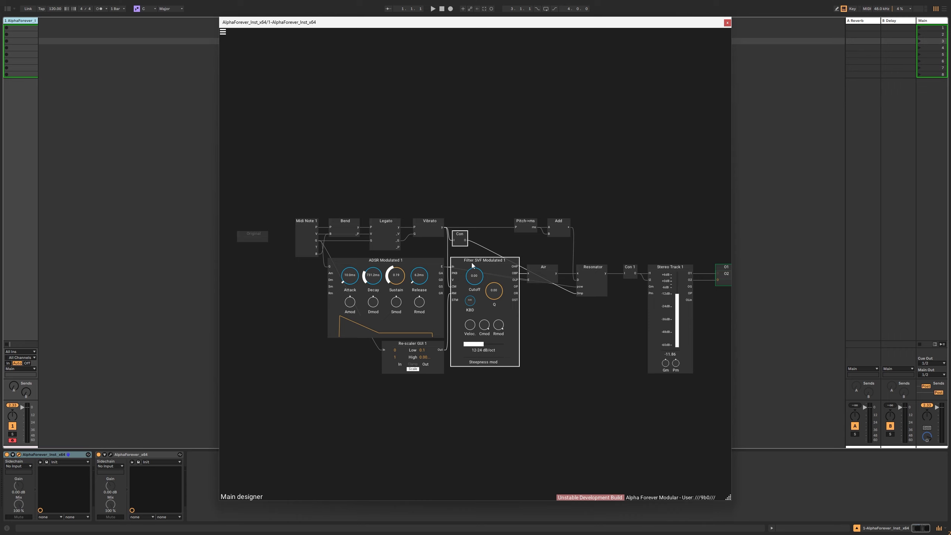
{"action": "left_click", "coordinate": [500, 248]}
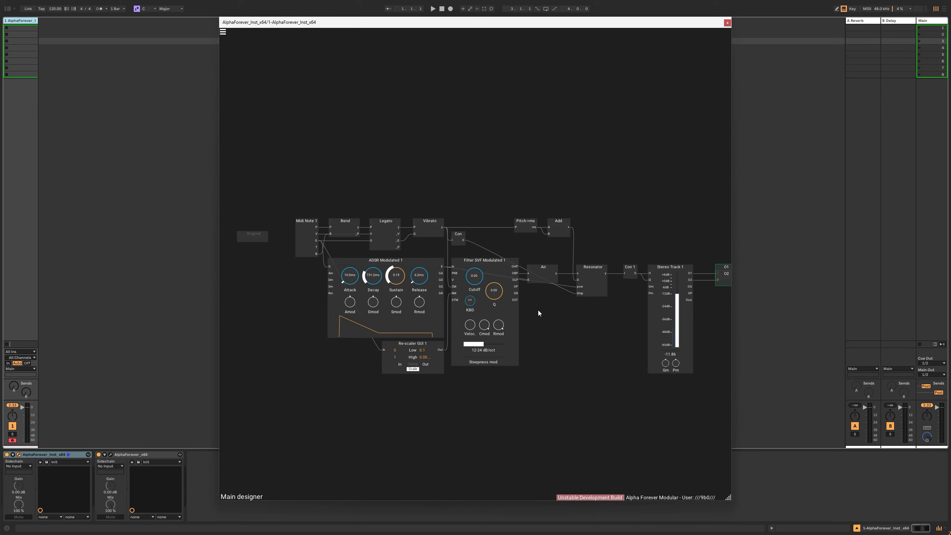
- Open the Resonator designer, move x farther from Add and insert a TanH Dist. module between them
{"action": "double_click", "coordinate": [604, 280]}
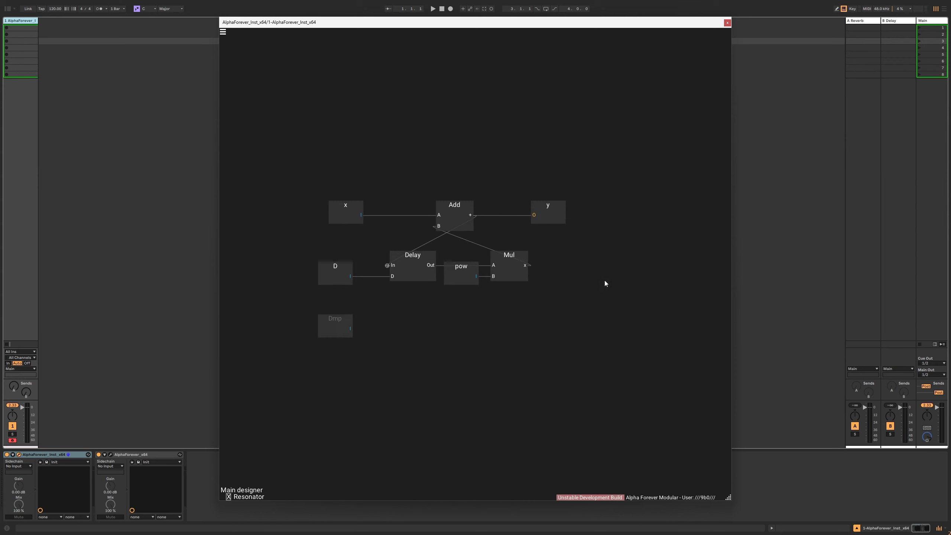
{"action": "left_click_drag", "start_coordinate": [415, 167], "coordinate": [538, 167]}
{"action": "left_click_drag", "start_coordinate": [471, 202], "coordinate": [376, 202]}
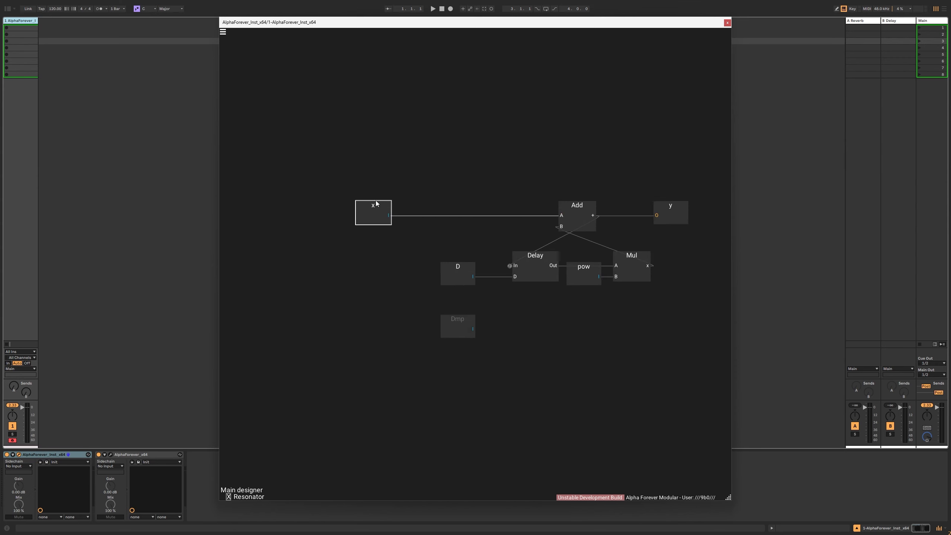
{"action": "right_click", "coordinate": [387, 216]}
{"action": "type", "text": "tanh"}
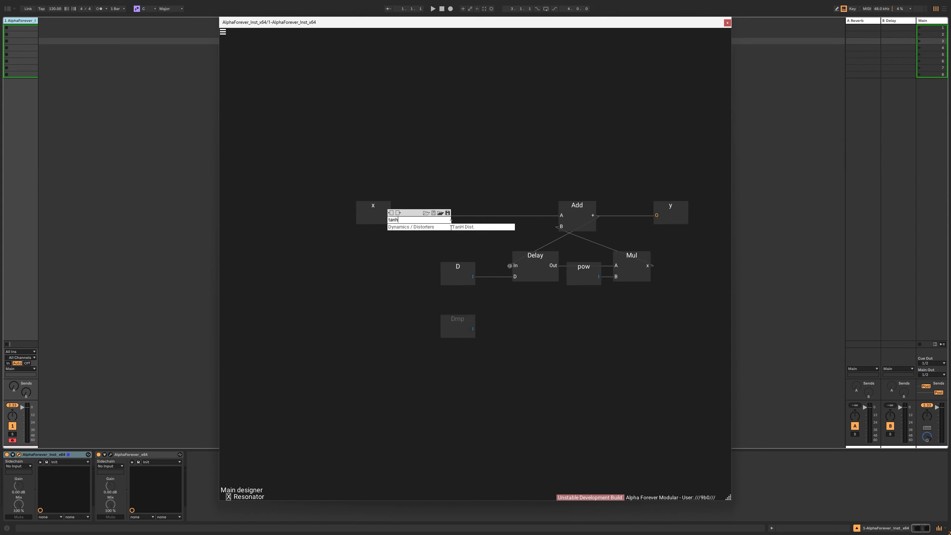
{"action": "key", "text": "Return"}
{"action": "left_click_drag", "start_coordinate": [461, 209], "coordinate": [488, 208]}
- Add a constant to the C input of TanH Dist. and place it between x and TanH Dist
{"action": "double_click", "coordinate": [470, 227]}
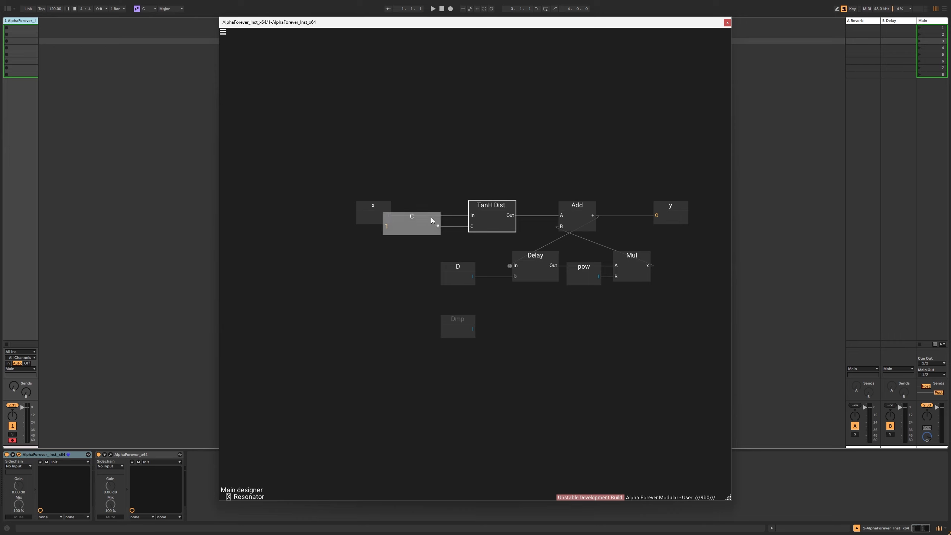
{"action": "left_click_drag", "start_coordinate": [428, 217], "coordinate": [440, 218]}
{"action": "left_click_drag", "start_coordinate": [507, 197], "coordinate": [423, 191]}
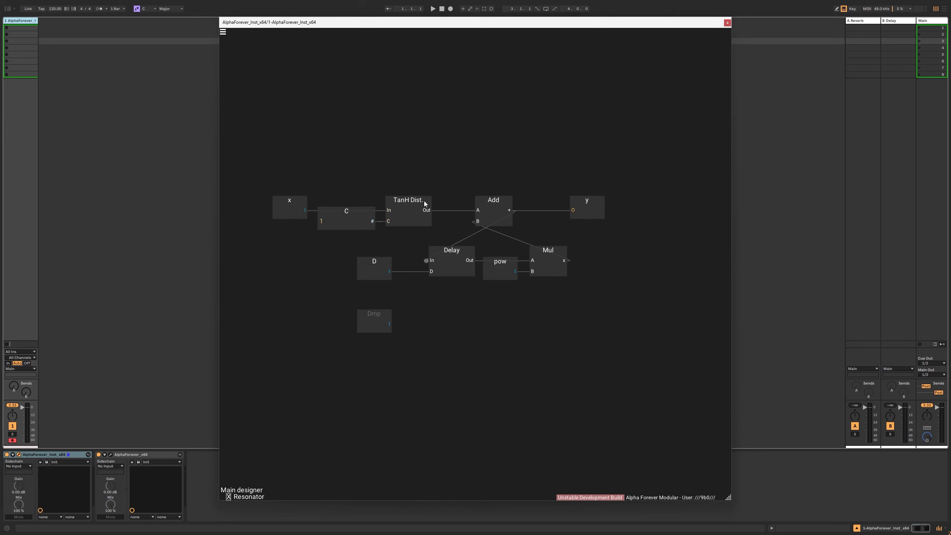
- Insert a second TanH Dist. between Mul and B of Add, spaced out from Mul, with a constant on its C input
{"action": "right_click", "coordinate": [563, 262]}
{"action": "type", "text": "tanh"}
{"action": "key", "text": "Return"}
{"action": "left_click_drag", "start_coordinate": [641, 258], "coordinate": [668, 262]}
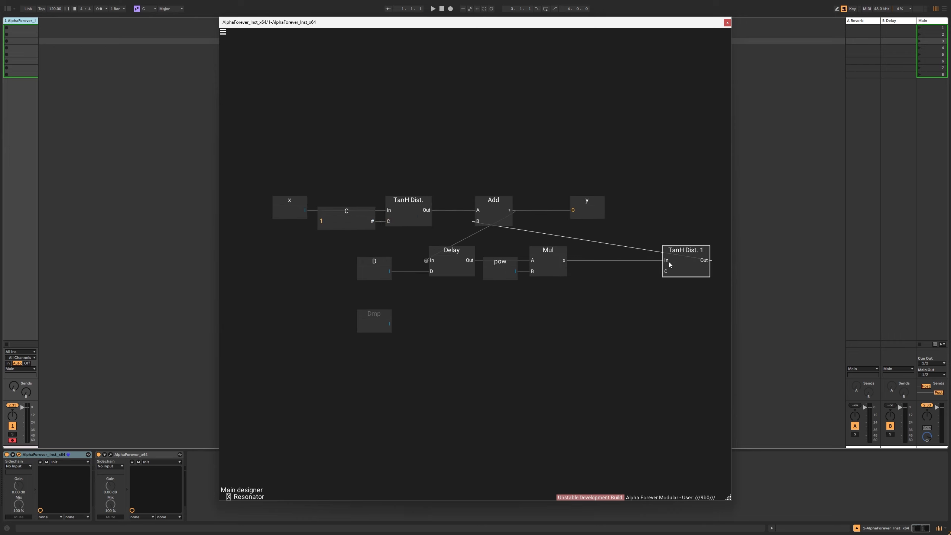
{"action": "double_click", "coordinate": [665, 271]}
{"action": "left_click", "coordinate": [606, 243]}
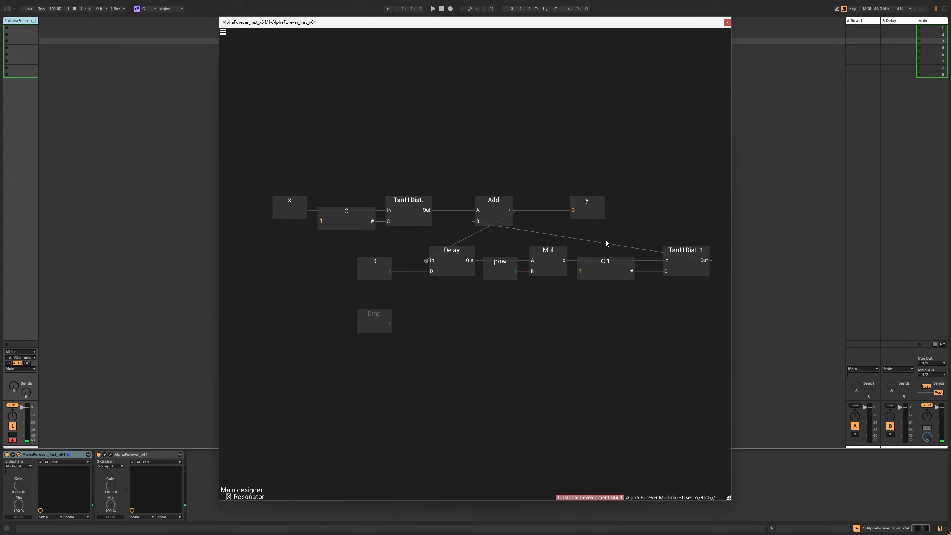
- Spread out the feedback chain: shift D, Delay, pow and Mul away from C 1 and TanH Dist. 1, and lower Dmp
{"action": "left_click_drag", "start_coordinate": [327, 237], "coordinate": [752, 323]}
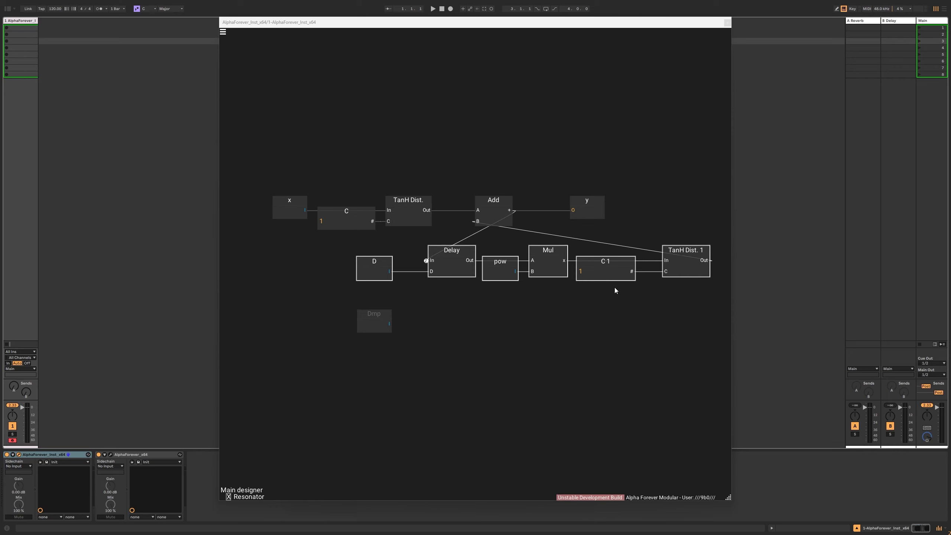
{"action": "left_click", "coordinate": [338, 245]}
{"action": "left_click_drag", "start_coordinate": [337, 233], "coordinate": [637, 255]}
{"action": "left_click", "coordinate": [623, 229]}
{"action": "left_click_drag", "start_coordinate": [377, 316], "coordinate": [364, 367]}
{"action": "left_click", "coordinate": [519, 344]}
{"action": "left_click_drag", "start_coordinate": [514, 260], "coordinate": [665, 298]}
{"action": "left_click_drag", "start_coordinate": [545, 265], "coordinate": [649, 265]}
{"action": "left_click", "coordinate": [653, 230]}
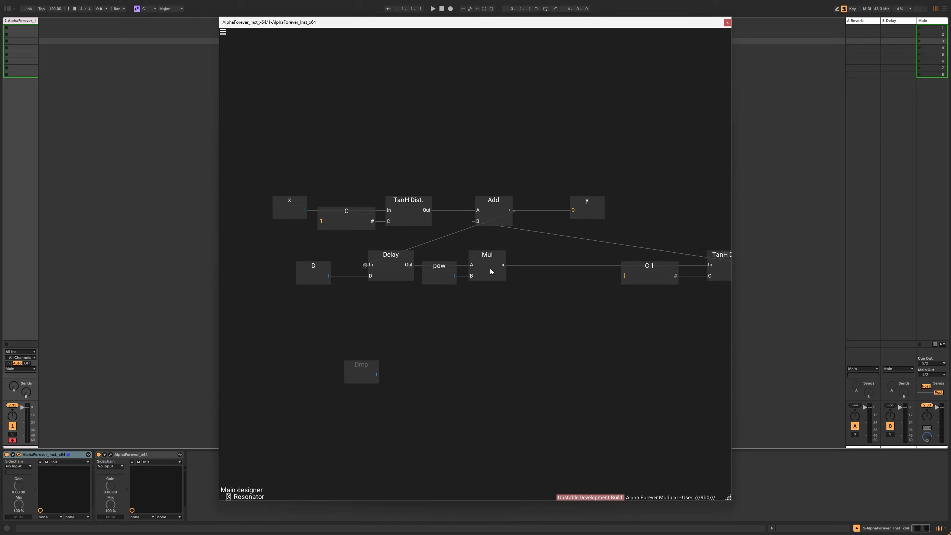
- Insert a Filter 1P Modulated after Mul and route its OLP output into the In of TanH Dist. 1
{"action": "right_click", "coordinate": [502, 265]}
{"action": "type", "text": "fil"}
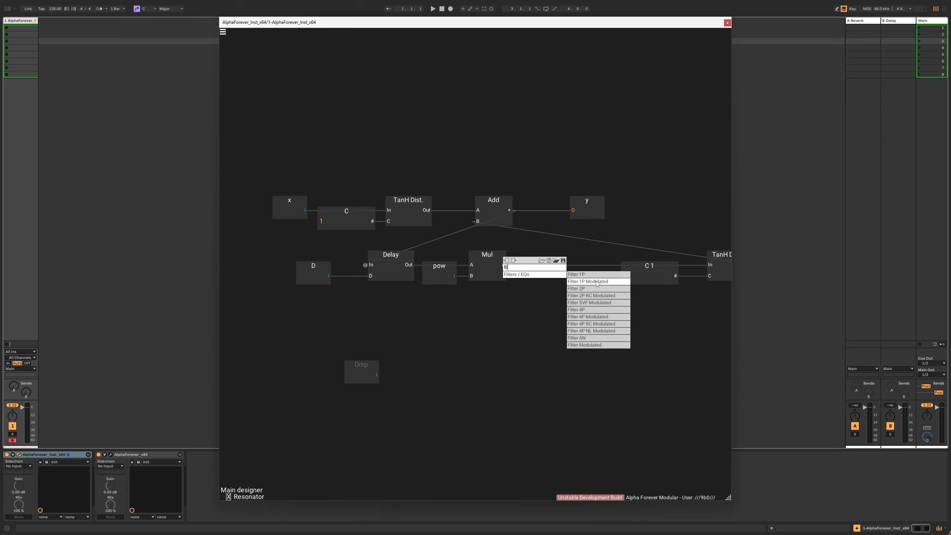
{"action": "left_click", "coordinate": [597, 281]}
{"action": "left_click_drag", "start_coordinate": [598, 258], "coordinate": [552, 259]}
{"action": "left_click_drag", "start_coordinate": [624, 244], "coordinate": [600, 249]}
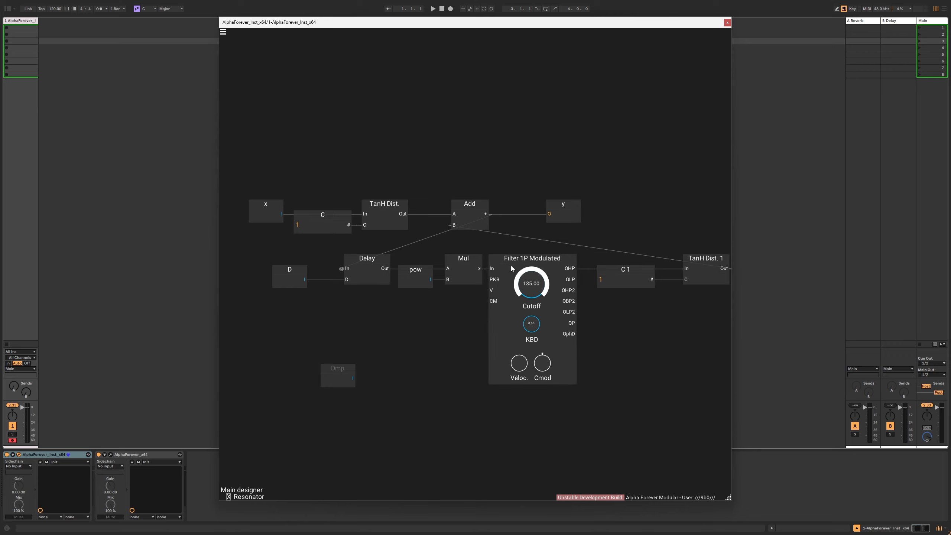
{"action": "left_click_drag", "start_coordinate": [569, 280], "coordinate": [689, 267]}
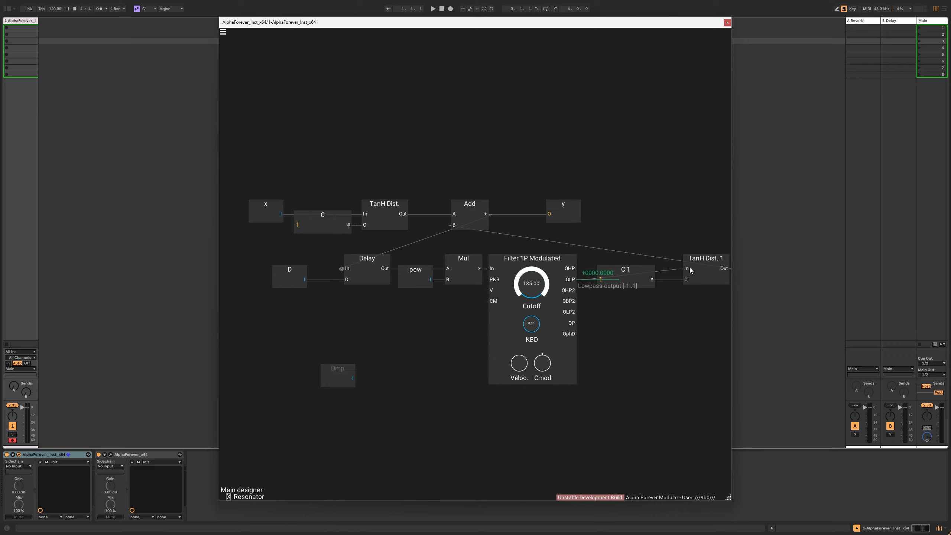
- Move C 1 and TanH Dist. 1 together to sit right beside the outputs of Filter 1P Modulated
{"action": "left_click_drag", "start_coordinate": [586, 238], "coordinate": [757, 321]}
{"action": "left_click_drag", "start_coordinate": [645, 263], "coordinate": [622, 277]}
{"action": "left_click", "coordinate": [638, 251]}
{"action": "left_click", "coordinate": [635, 277]}
{"action": "left_click", "coordinate": [624, 260]}
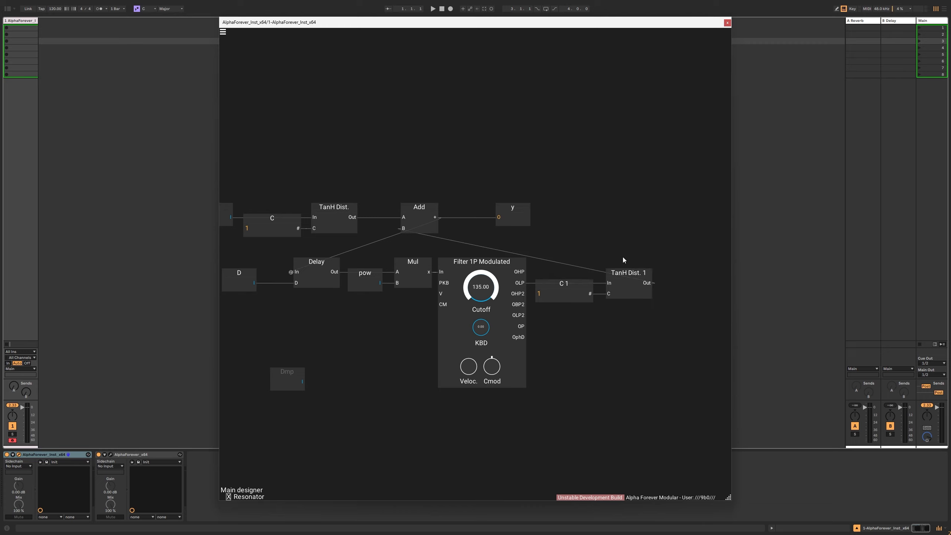
- Wire Dmp into the filter's CM input, place it beside that input, turn Cmod fully up and set Cutoff to 0.00
{"action": "left_click_drag", "start_coordinate": [363, 352], "coordinate": [363, 349]}
{"action": "left_click", "coordinate": [378, 318]}
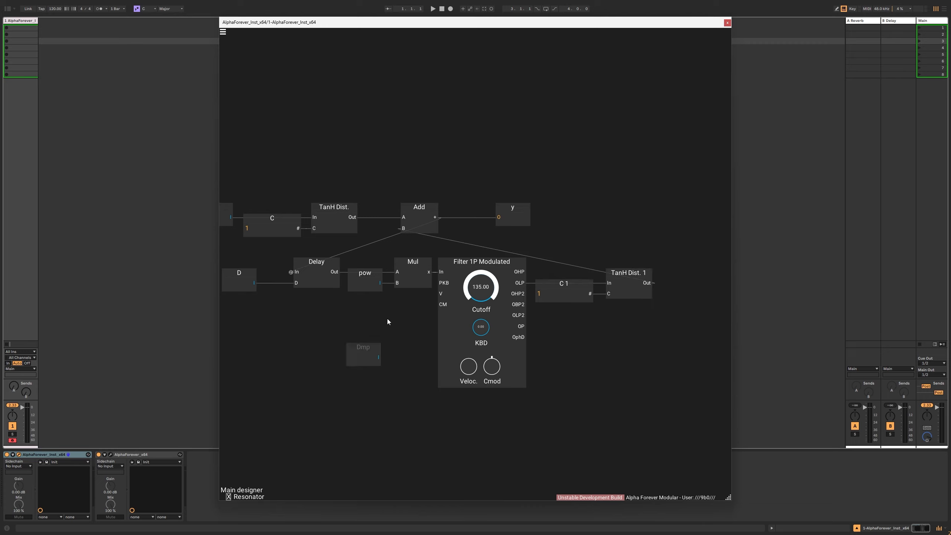
{"action": "left_click_drag", "start_coordinate": [418, 325], "coordinate": [443, 306]}
{"action": "left_click_drag", "start_coordinate": [371, 346], "coordinate": [423, 305]}
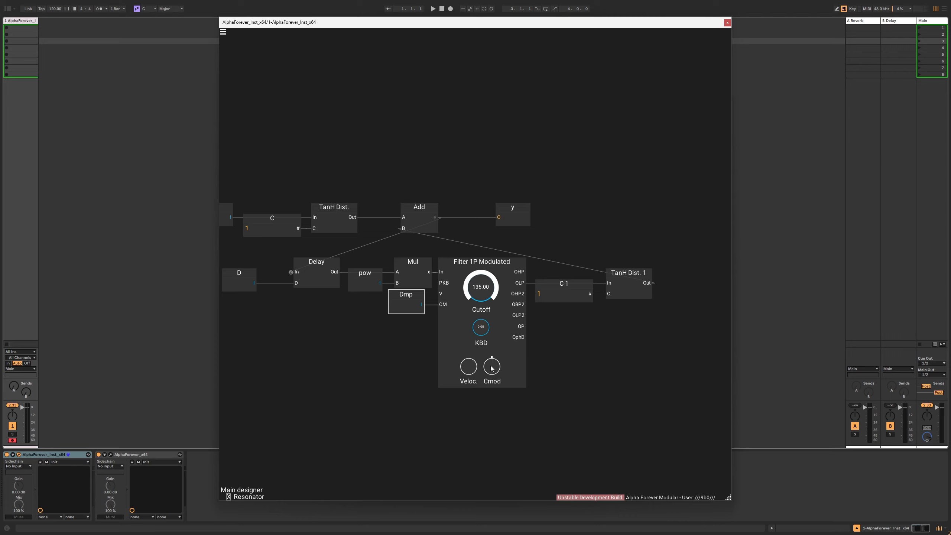
{"action": "left_click_drag", "start_coordinate": [491, 365], "coordinate": [511, 247]}
{"action": "left_click_drag", "start_coordinate": [483, 276], "coordinate": [506, 397]}
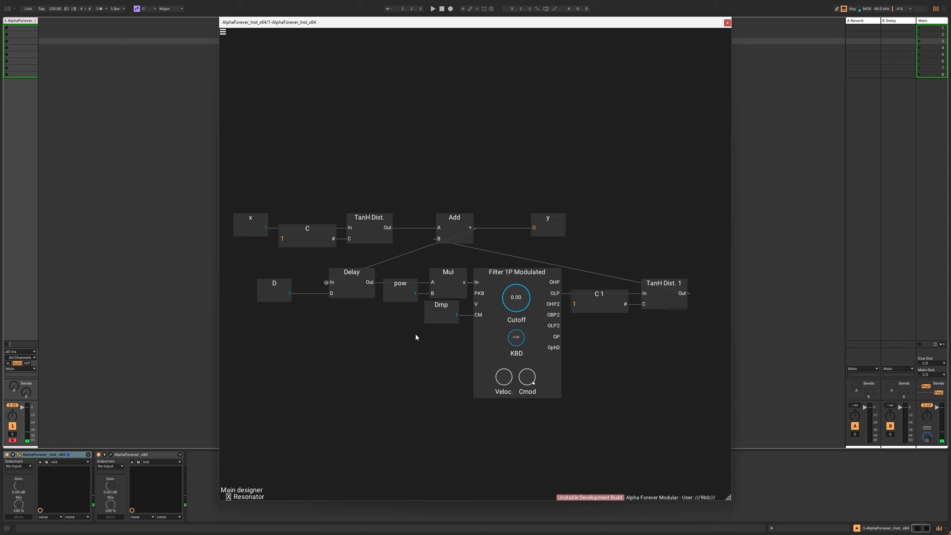
- Move x, C and TanH Dist. together farther from Add to free space before the delay chain
{"action": "left_click_drag", "start_coordinate": [415, 334], "coordinate": [477, 258]}
{"action": "left_click_drag", "start_coordinate": [345, 327], "coordinate": [534, 358]}
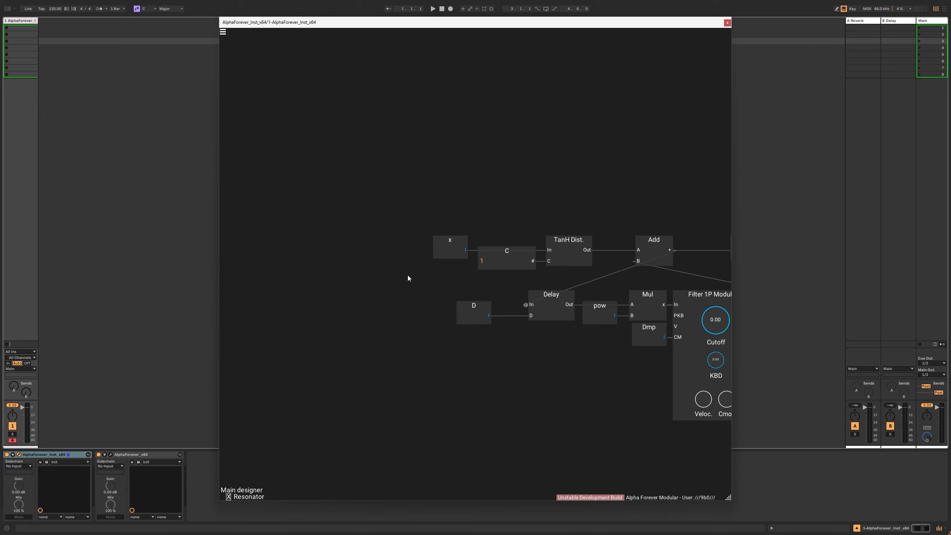
{"action": "left_click_drag", "start_coordinate": [409, 278], "coordinate": [376, 242]}
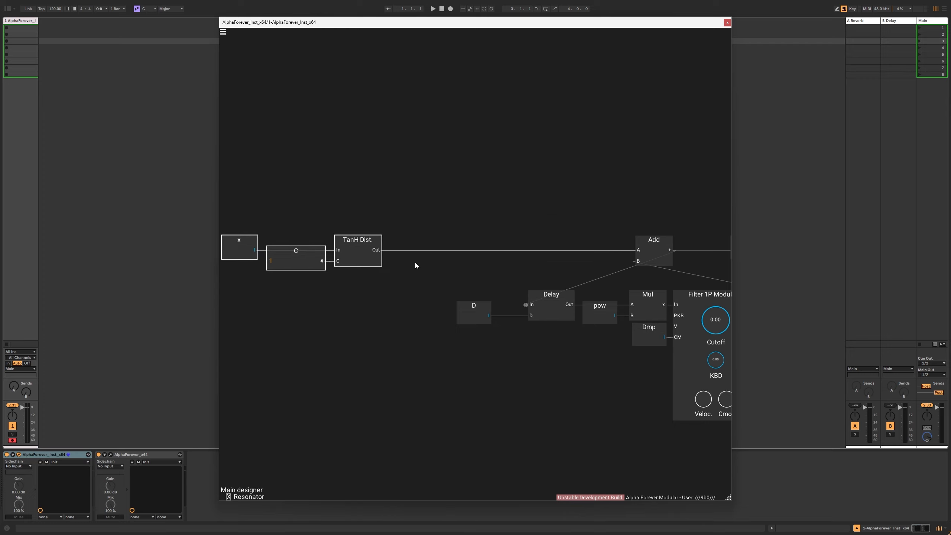
{"action": "left_click", "coordinate": [415, 266]}
- Place a second Add below TanH Dist., fed by TanH Dist. on A and a constant 1 on B, and move both lower
{"action": "right_click", "coordinate": [385, 284]}
{"action": "type", "text": "add"}
{"action": "left_click", "coordinate": [453, 299]}
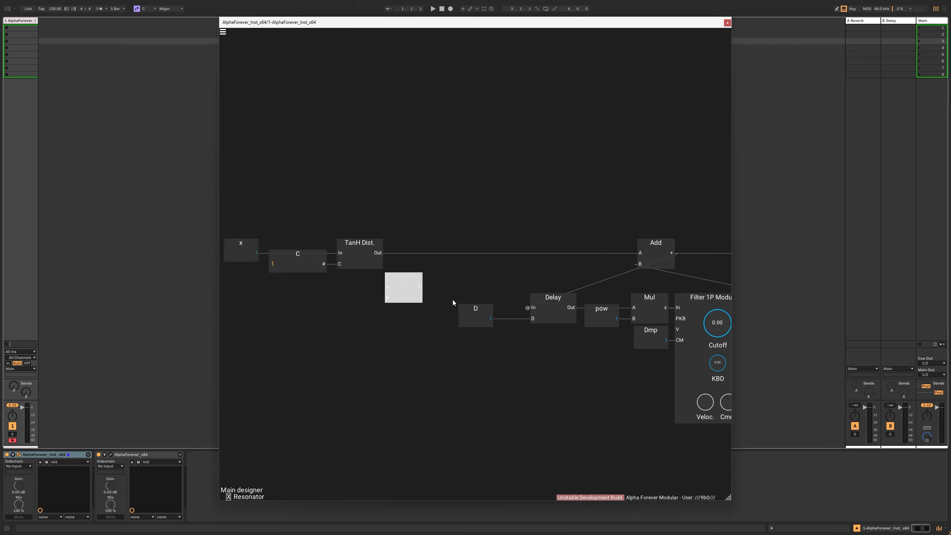
{"action": "left_click_drag", "start_coordinate": [376, 254], "coordinate": [405, 280]}
{"action": "double_click", "coordinate": [396, 302]}
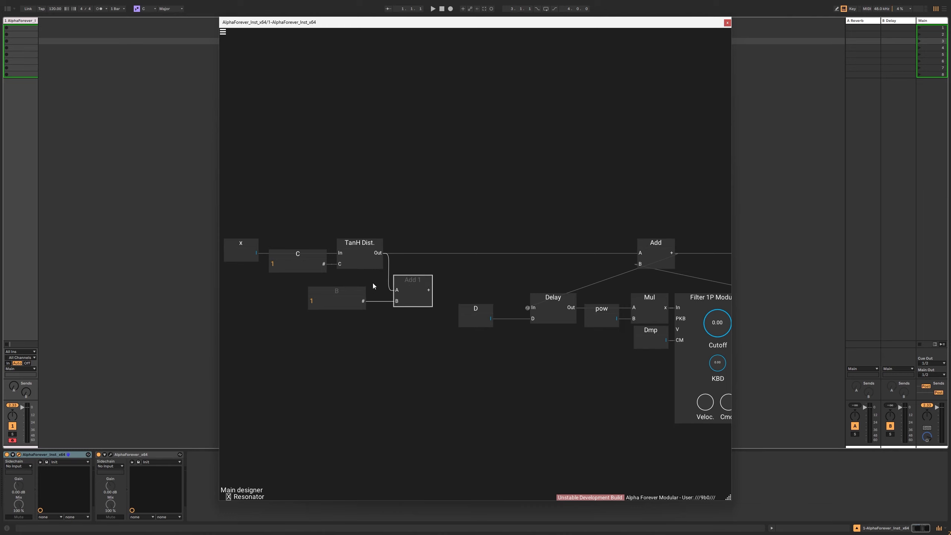
{"action": "left_click_drag", "start_coordinate": [290, 328], "coordinate": [424, 375]}
{"action": "left_click", "coordinate": [408, 343]}
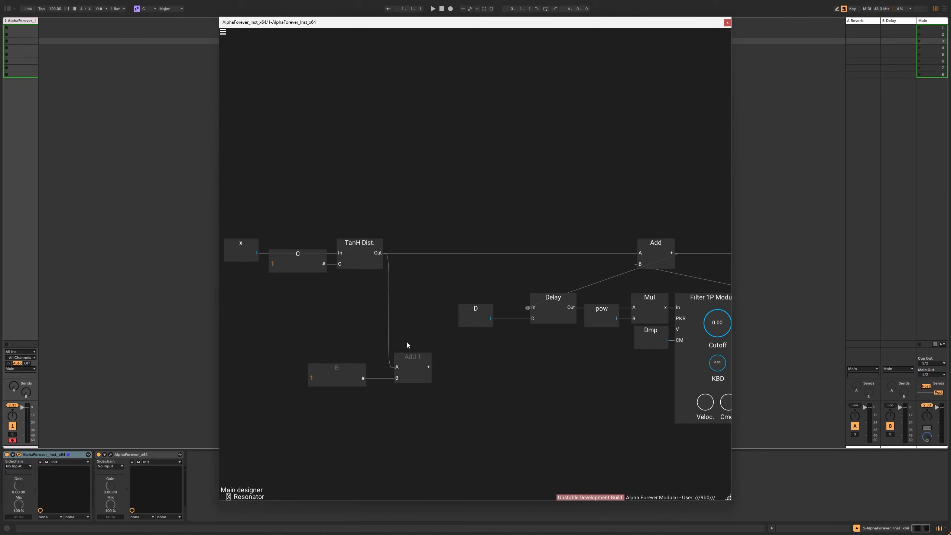
- Insert a Gain Lin between TanH Dist. and the A input of Add 1, placed in front of constant B
{"action": "right_click", "coordinate": [397, 367]}
{"action": "type", "text": "gain"}
{"action": "key", "text": "Return"}
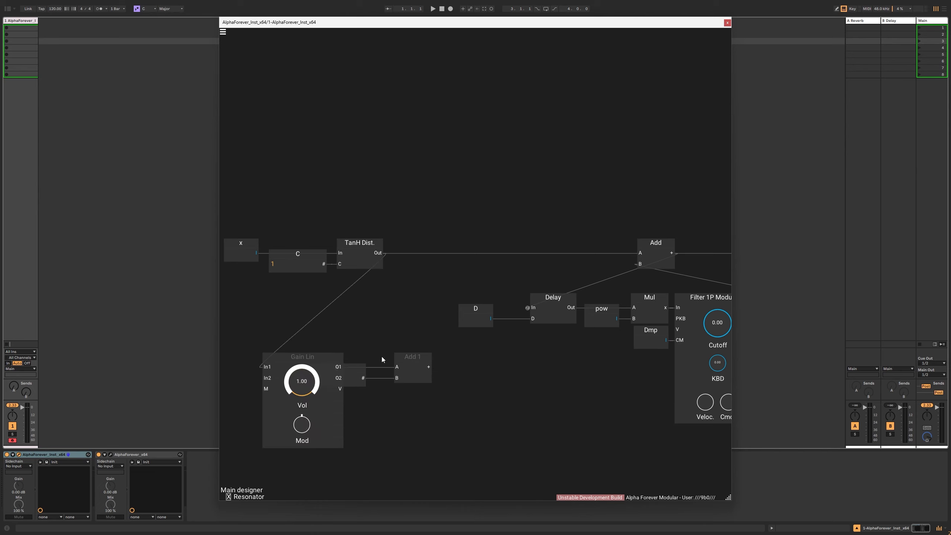
{"action": "left_click_drag", "start_coordinate": [325, 357], "coordinate": [282, 356]}
{"action": "left_click_drag", "start_coordinate": [388, 401], "coordinate": [521, 384]}
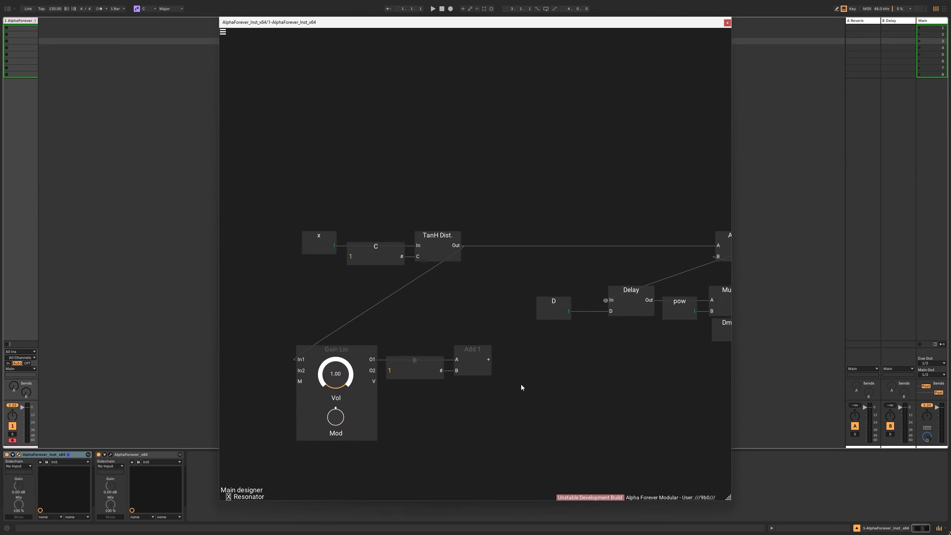
- Move D away from Delay, insert a Mul between them and connect the output of Add 1 to its B input
{"action": "left_click_drag", "start_coordinate": [543, 319], "coordinate": [485, 318]}
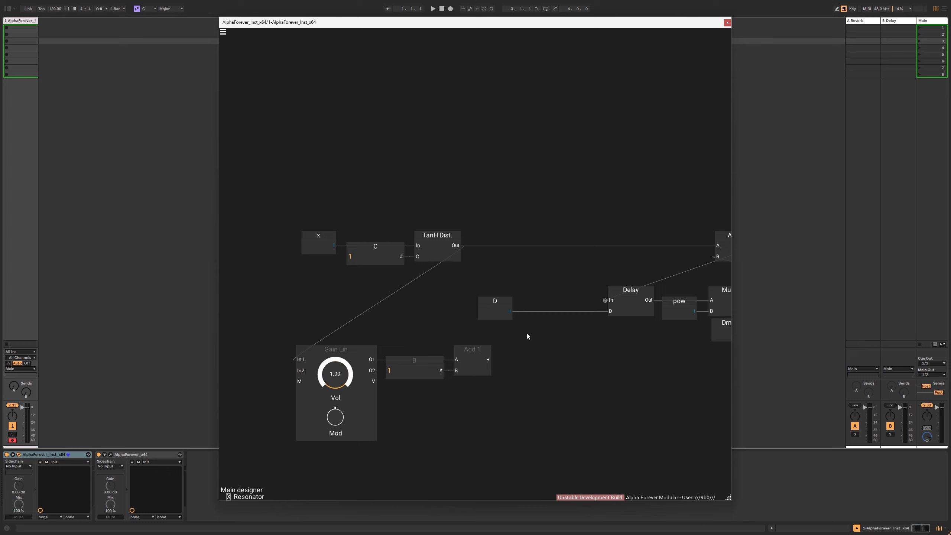
{"action": "right_click", "coordinate": [509, 310]}
{"action": "type", "text": "mu"}
{"action": "key", "text": "Return"}
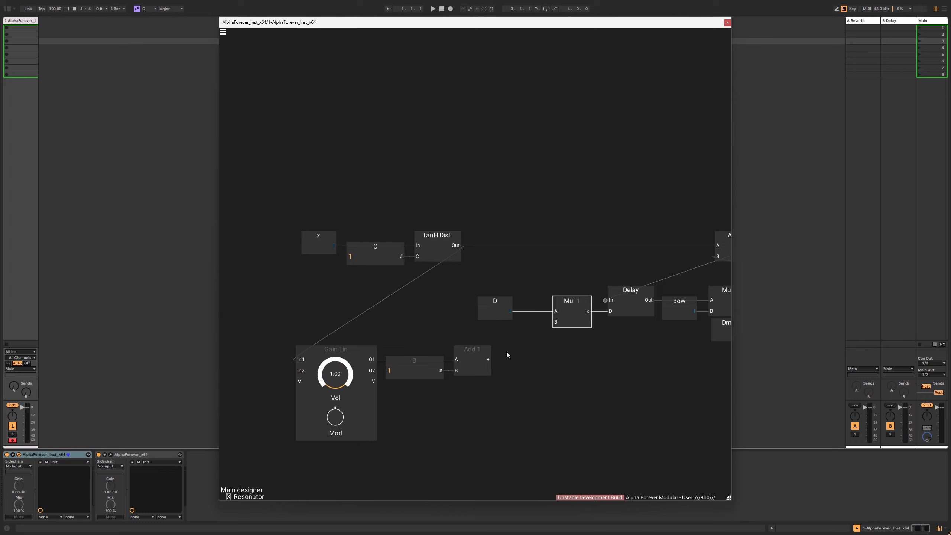
{"action": "left_click_drag", "start_coordinate": [487, 360], "coordinate": [556, 321]}
- Move Gain Lin, B and Add 1 closer to Mul 1, and shift x, C and TanH Dist. toward them
{"action": "left_click_drag", "start_coordinate": [271, 336], "coordinate": [534, 479]}
{"action": "left_click_drag", "start_coordinate": [468, 354], "coordinate": [524, 333]}
{"action": "left_click_drag", "start_coordinate": [475, 272], "coordinate": [218, 203]}
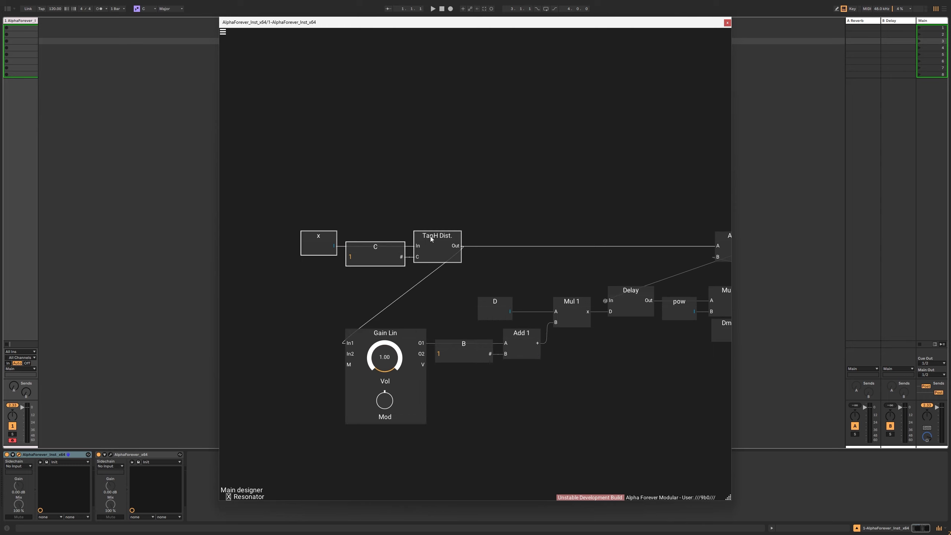
{"action": "left_click_drag", "start_coordinate": [430, 237], "coordinate": [451, 255]}
- Lower the Vol of Gain Lin to a small amount and raise the Cutoff of Filter 1P Modulated
{"action": "scroll", "coordinate": [388, 241], "scroll_direction": "down", "scroll_amount": 3}
{"action": "scroll", "coordinate": [394, 238], "scroll_direction": "down", "scroll_amount": 2}
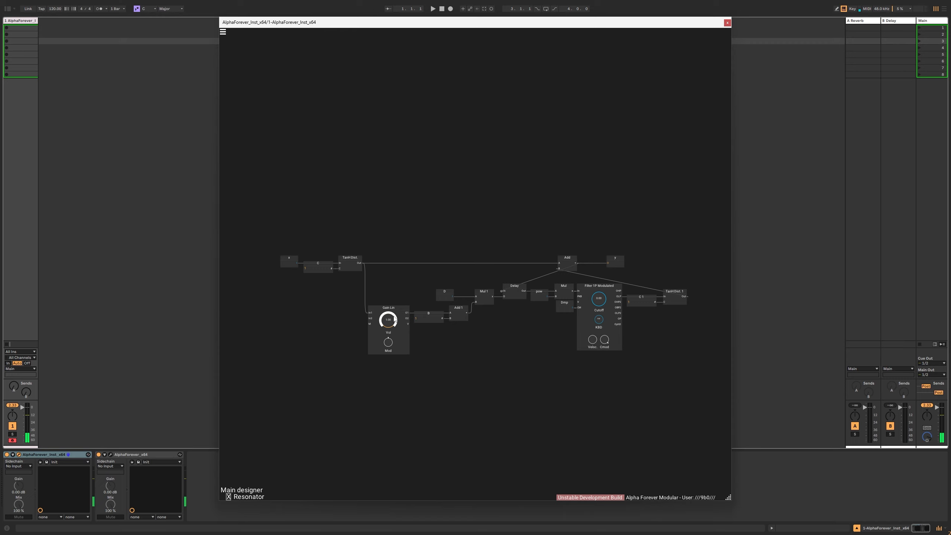
{"action": "left_click_drag", "start_coordinate": [394, 320], "coordinate": [394, 347]}
{"action": "left_click_drag", "start_coordinate": [600, 306], "coordinate": [602, 284]}
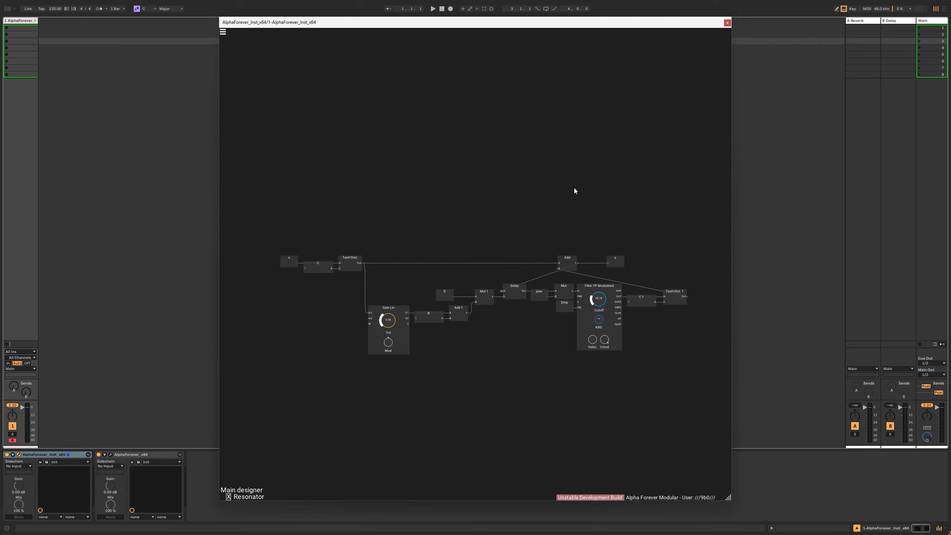
- Return to the main designer and move Con 1, Stereo Track 1 and the outputs farther from Resonator
{"action": "scroll", "coordinate": [565, 176], "scroll_direction": "down", "scroll_amount": 2}
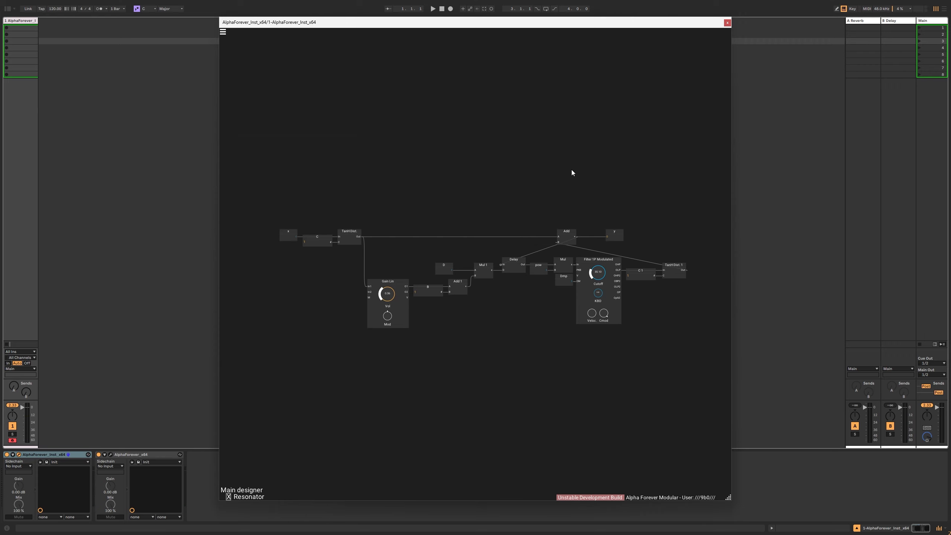
{"action": "key", "text": "Escape"}
{"action": "left_click", "coordinate": [592, 176]}
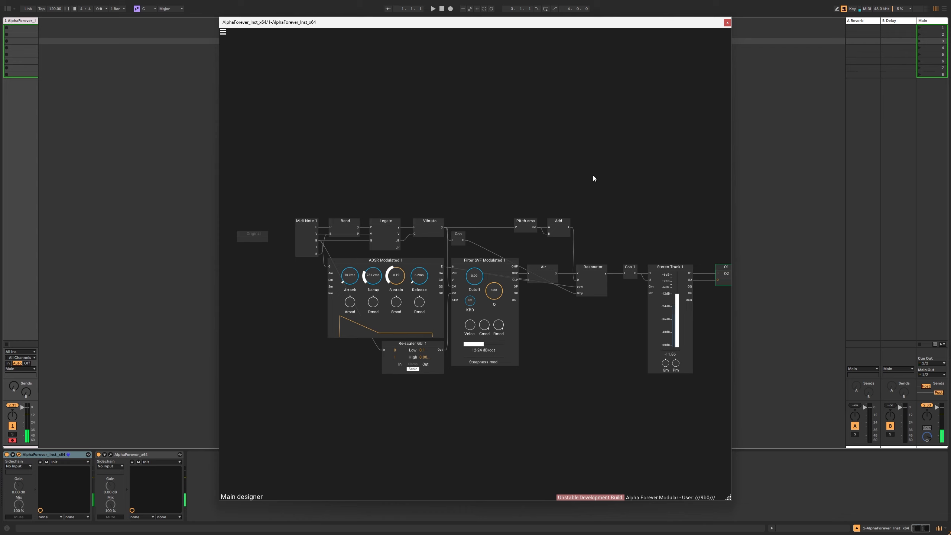
{"action": "left_click_drag", "start_coordinate": [593, 176], "coordinate": [481, 173]}
{"action": "left_click_drag", "start_coordinate": [505, 252], "coordinate": [701, 393]}
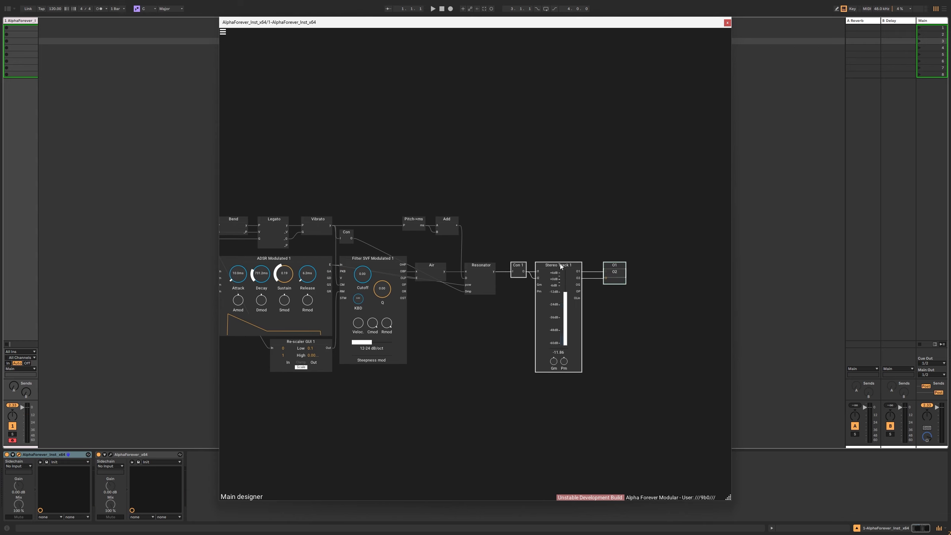
{"action": "left_click_drag", "start_coordinate": [516, 267], "coordinate": [587, 266]}
- Add a Designer module between Resonator and Con 1 and name it Body
{"action": "double_click", "coordinate": [515, 256]}
{"action": "type", "text": "des"}
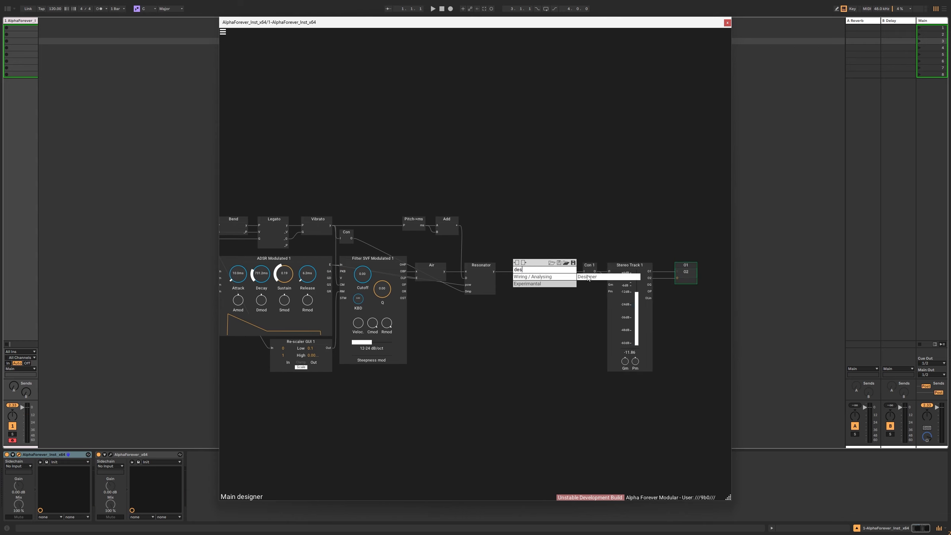
{"action": "key", "text": "Return"}
{"action": "scroll", "coordinate": [535, 259], "scroll_direction": "up", "scroll_amount": 3}
{"action": "double_click", "coordinate": [528, 264]}
{"action": "type", "text": "Body"}
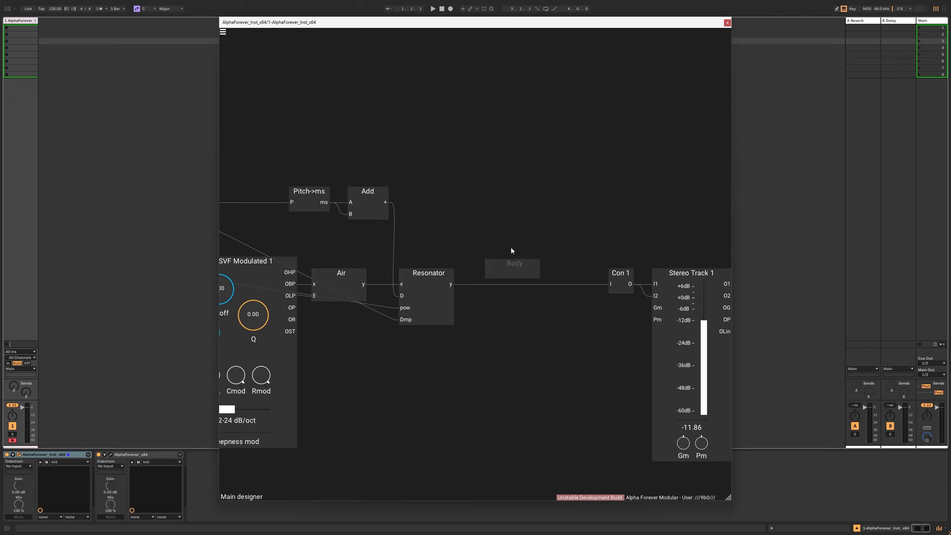
- Inside Body, add a Reverb with input x feeding I1 and I2 and outputs O1 and O2, and set Dry/Wet to 1.00
{"action": "double_click", "coordinate": [512, 272]}
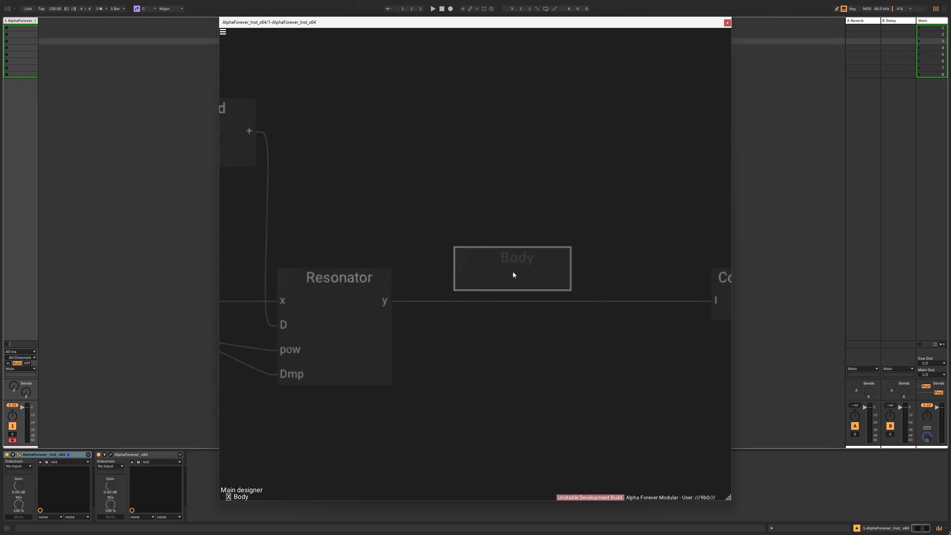
{"action": "double_click", "coordinate": [513, 272]}
{"action": "type", "text": "rev"}
{"action": "left_click", "coordinate": [478, 243]}
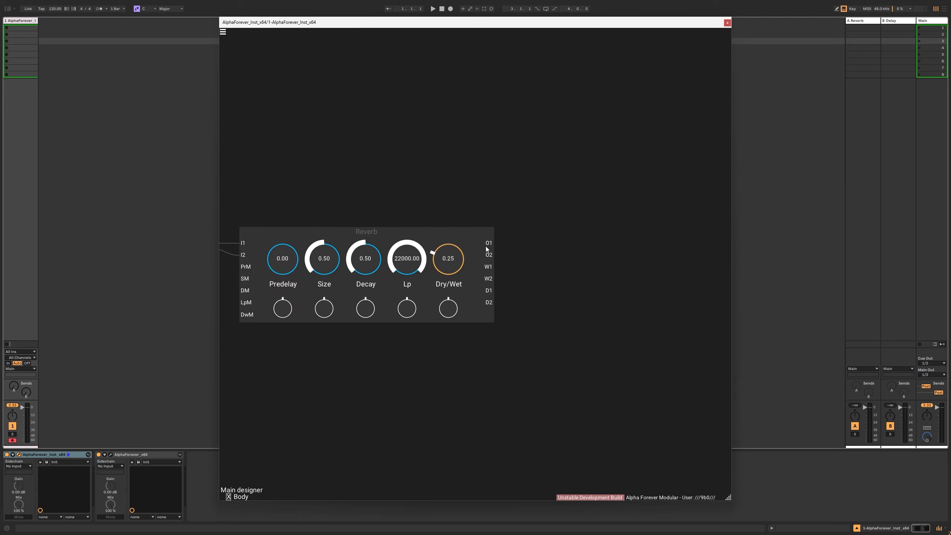
{"action": "mouse_move", "coordinate": [489, 256]}
{"action": "left_click_drag", "start_coordinate": [466, 202], "coordinate": [546, 202]}
{"action": "scroll", "coordinate": [547, 203], "scroll_direction": "down", "scroll_amount": 4}
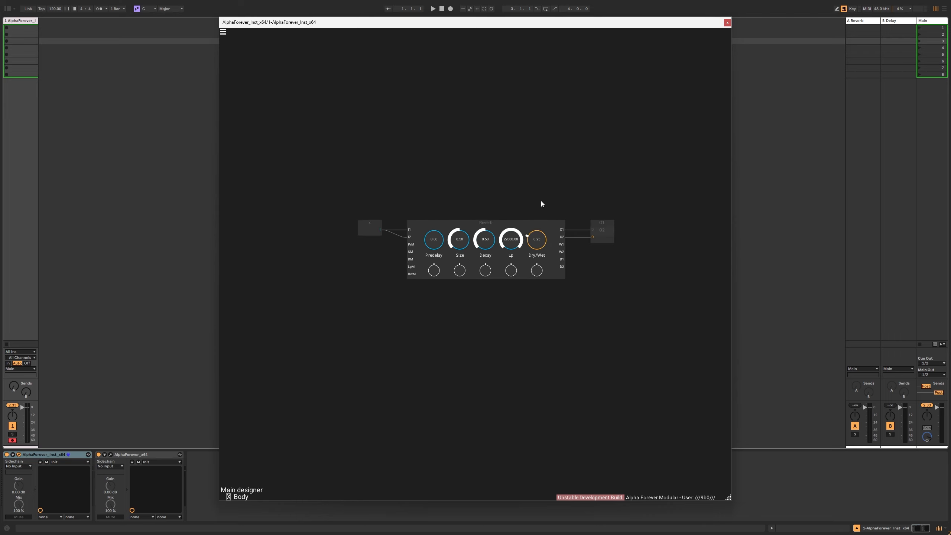
{"action": "left_click_drag", "start_coordinate": [533, 239], "coordinate": [545, 133]}
- Leave Body, wire it between Resonator and Stereo Track 1 with O2 going to I2, and delete Con 1
{"action": "double_click", "coordinate": [528, 150]}
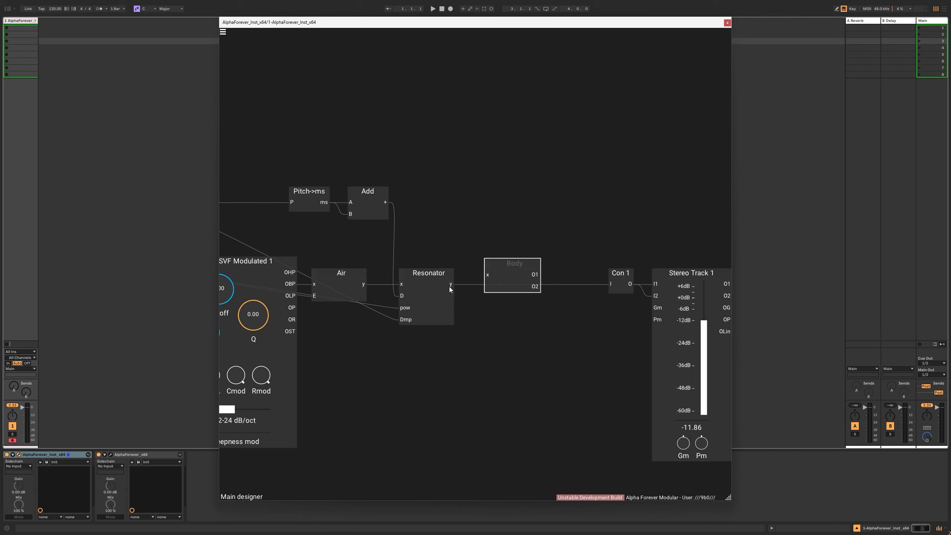
{"action": "left_click_drag", "start_coordinate": [450, 285], "coordinate": [611, 284]}
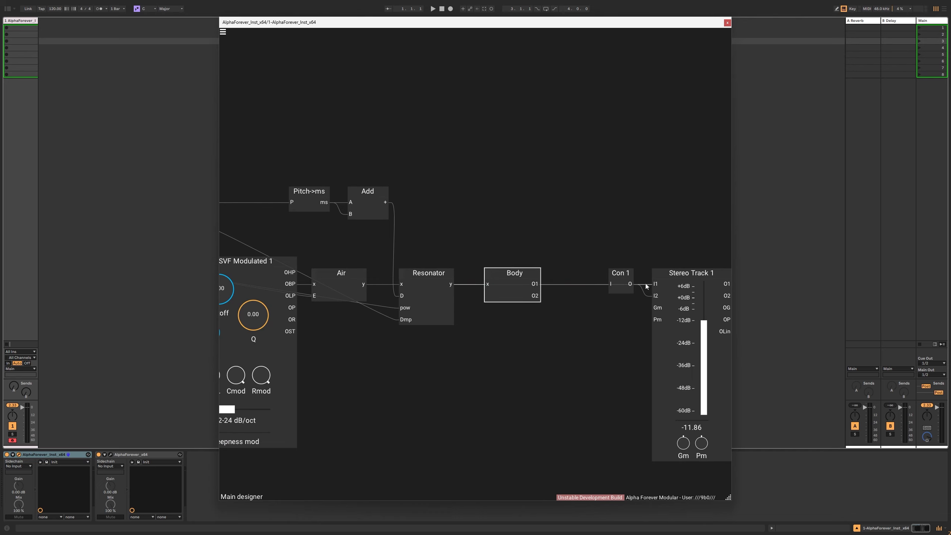
{"action": "left_click_drag", "start_coordinate": [535, 296], "coordinate": [655, 296]}
{"action": "left_click", "coordinate": [615, 278]}
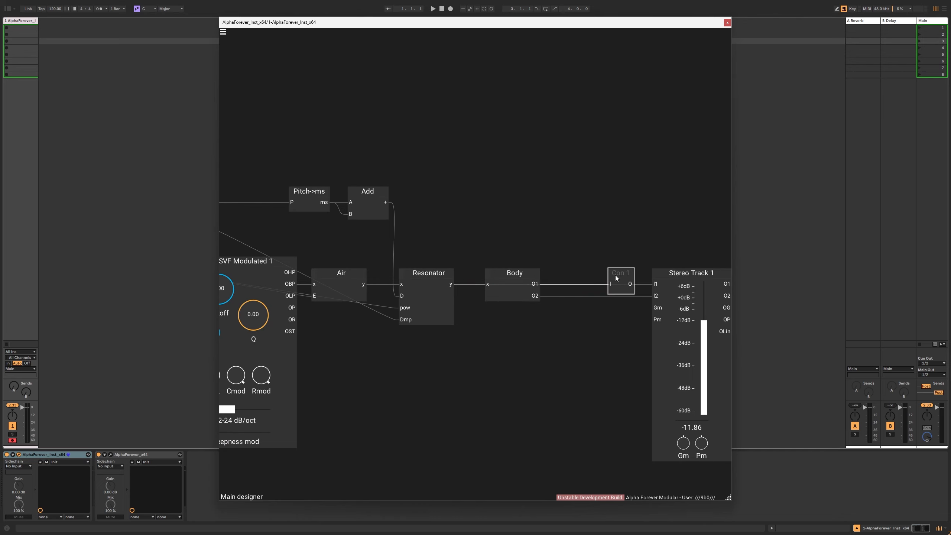
{"action": "key", "text": "Delete"}
- Close the gaps in the output chain by moving Body, Stereo Track 1 and the outputs closer to Resonator
{"action": "scroll", "coordinate": [611, 245], "scroll_direction": "down", "scroll_amount": 5}
{"action": "left_click_drag", "start_coordinate": [557, 247], "coordinate": [731, 417]}
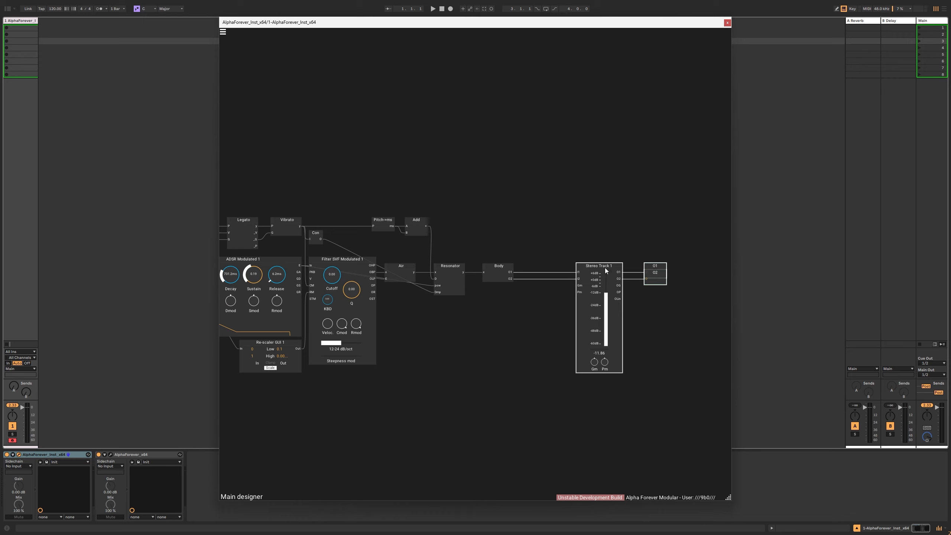
{"action": "left_click_drag", "start_coordinate": [605, 271], "coordinate": [549, 272]}
{"action": "left_click", "coordinate": [502, 269]}
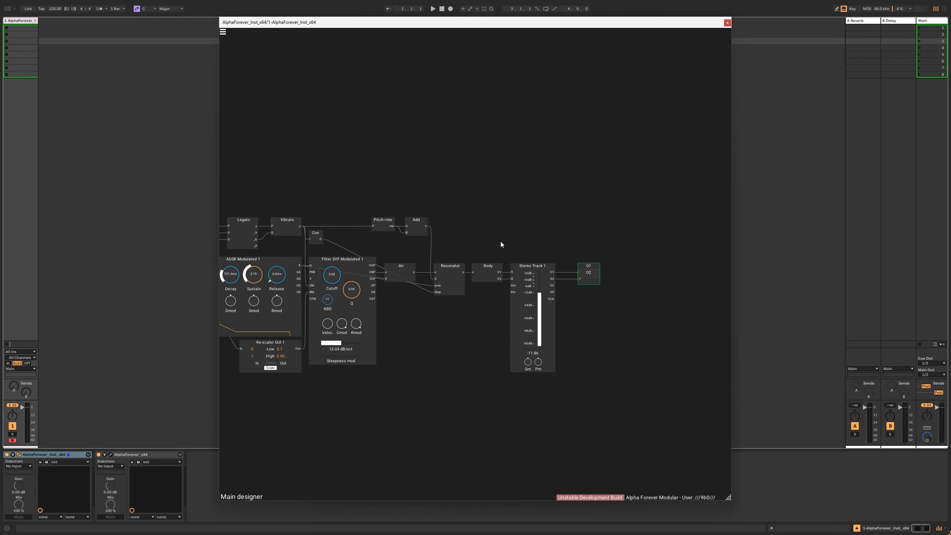
- Open Body and set its Reverb's Size to 0.06, Decay to 0.39 and Lp to 8407.99
{"action": "scroll", "coordinate": [501, 241], "scroll_direction": "up", "scroll_amount": 4}
{"action": "double_click", "coordinate": [474, 305]}
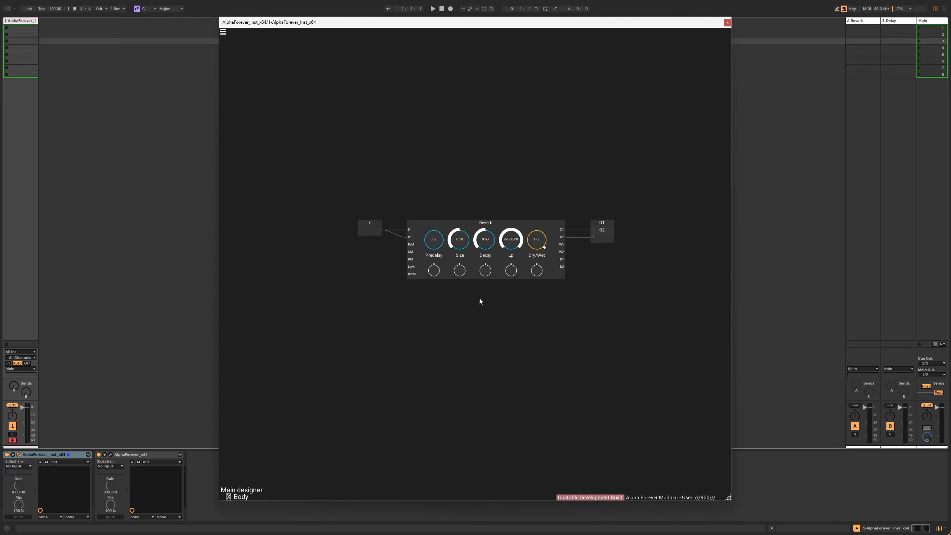
{"action": "scroll", "coordinate": [517, 329], "scroll_direction": "up", "scroll_amount": 2}
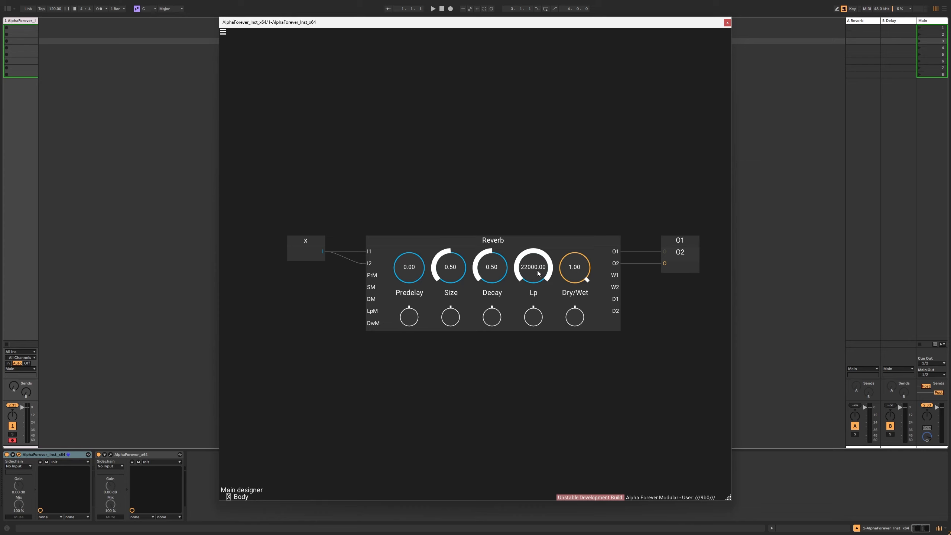
{"action": "left_click_drag", "start_coordinate": [539, 272], "coordinate": [542, 285]}
{"action": "left_click_drag", "start_coordinate": [501, 269], "coordinate": [503, 272]}
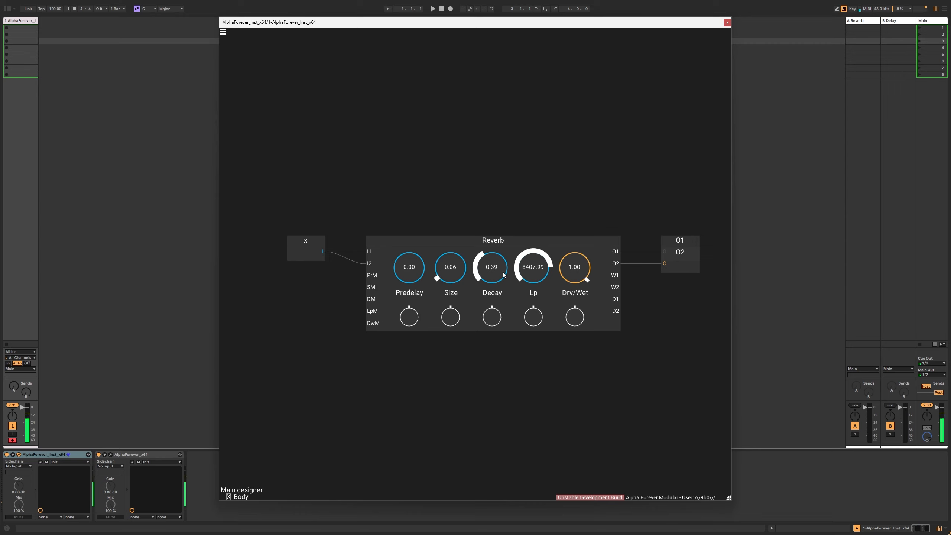
- Move the O1 and O2 outputs closer to the Reverb and leave Body for the main designer
{"action": "left_click_drag", "start_coordinate": [651, 222], "coordinate": [690, 286]}
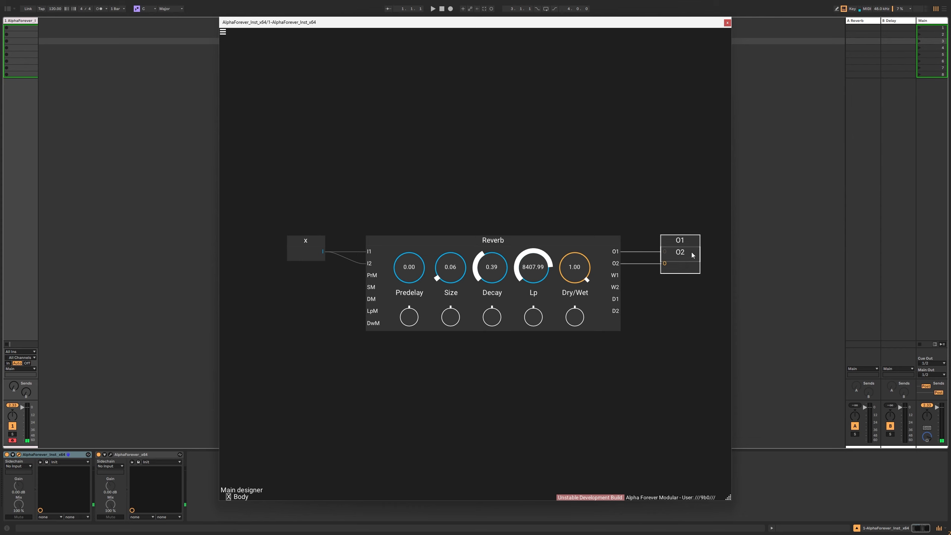
{"action": "left_click_drag", "start_coordinate": [691, 253], "coordinate": [659, 247]}
{"action": "double_click", "coordinate": [617, 207]}
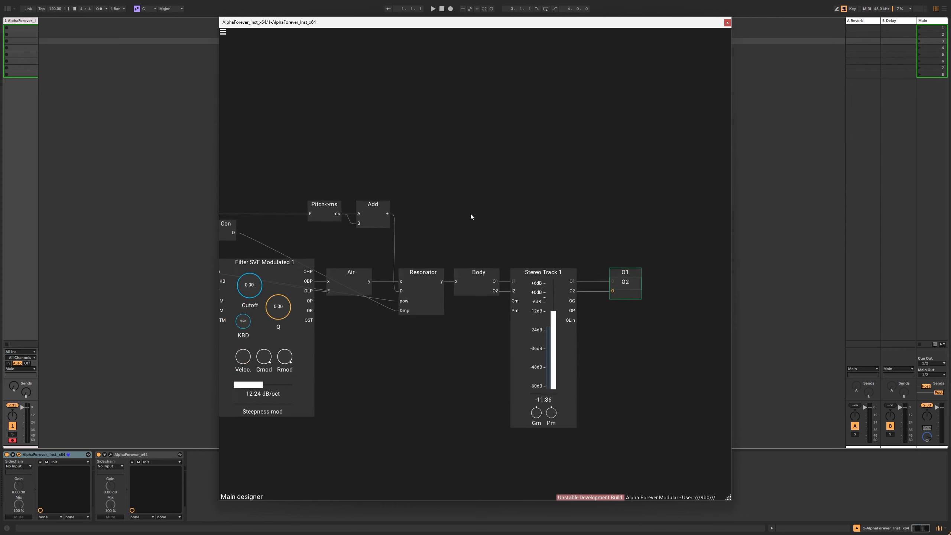
{"action": "left_click_drag", "start_coordinate": [446, 233], "coordinate": [714, 452]}
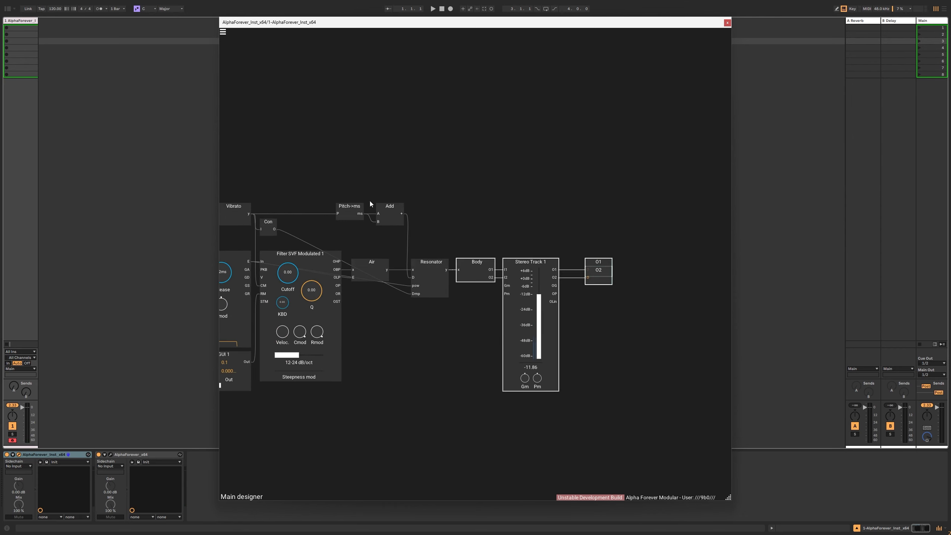
{"action": "left_click_drag", "start_coordinate": [418, 182], "coordinate": [512, 186]}
{"action": "scroll", "coordinate": [512, 186], "scroll_direction": "down", "scroll_amount": 3}
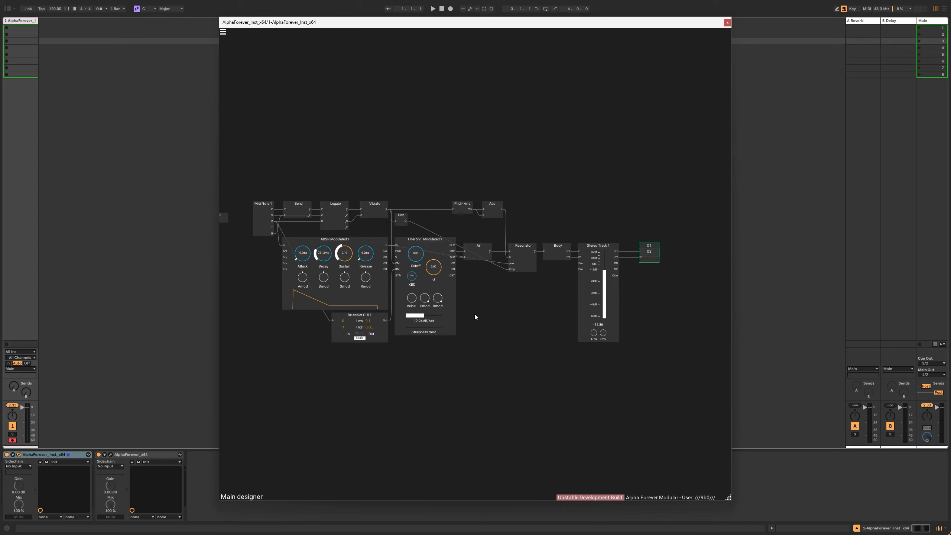
{"action": "left_click_drag", "start_coordinate": [467, 296], "coordinate": [533, 327]}
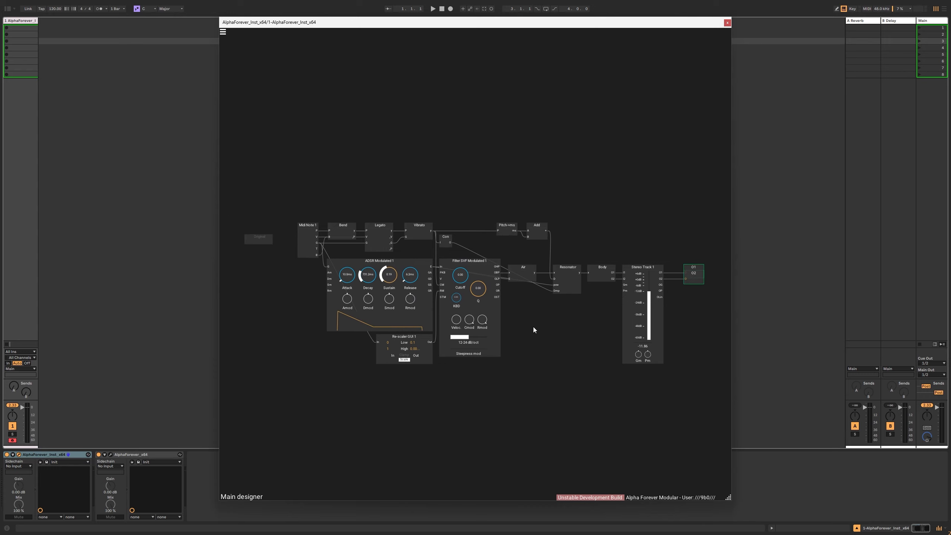
- Add a Knob named Expression, set its Par to 1 and place it above the Vibrato and Con modules
{"action": "double_click", "coordinate": [467, 182]}
{"action": "type", "text": "knob"}
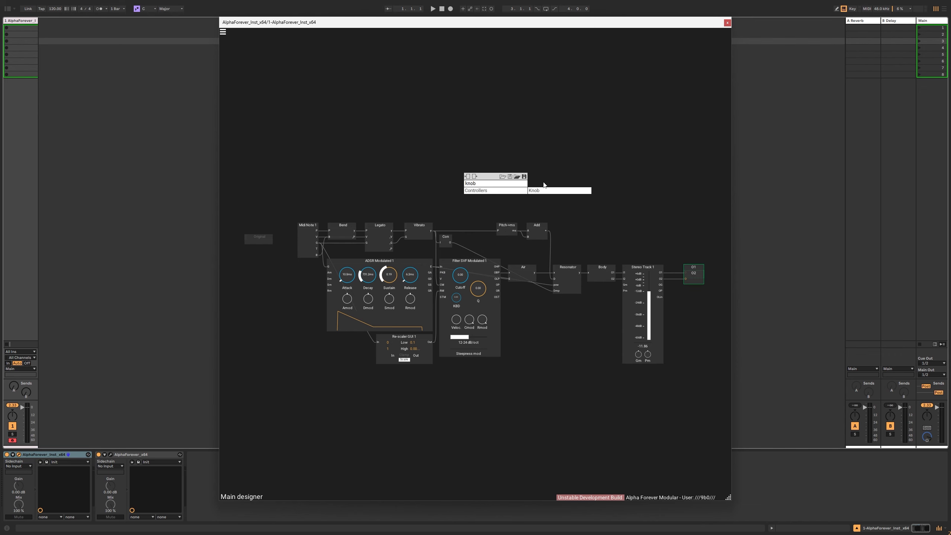
{"action": "left_click", "coordinate": [545, 190]}
{"action": "scroll", "coordinate": [477, 147], "scroll_direction": "up", "scroll_amount": 3}
{"action": "double_click", "coordinate": [487, 203]}
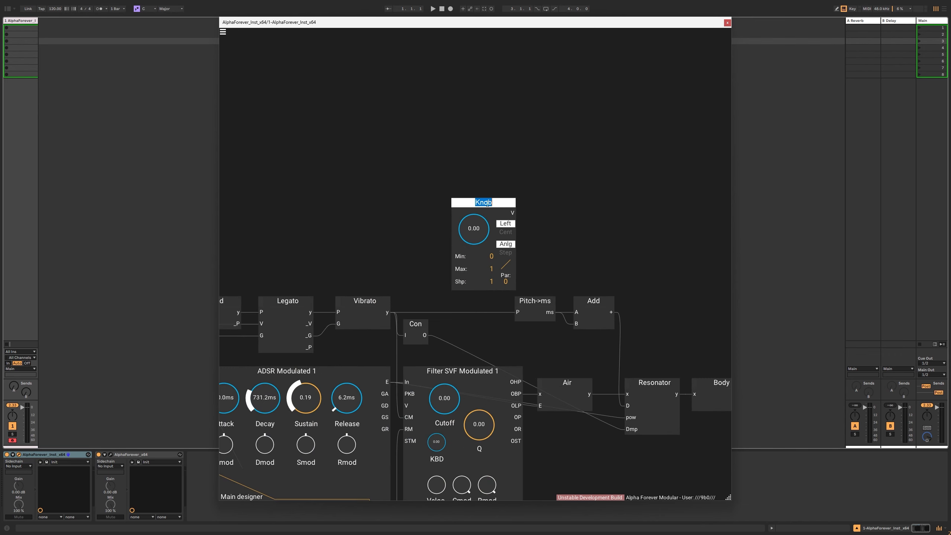
{"action": "type", "text": "Expression"}
{"action": "key", "text": "Return"}
{"action": "left_click", "coordinate": [506, 281]}
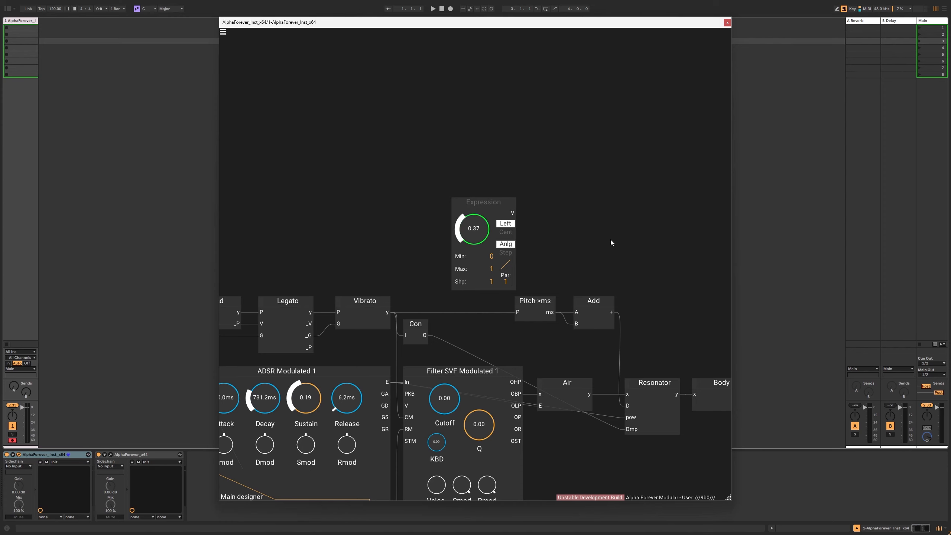
{"action": "left_click_drag", "start_coordinate": [610, 239], "coordinate": [537, 193]}
{"action": "left_click_drag", "start_coordinate": [409, 151], "coordinate": [368, 122]}
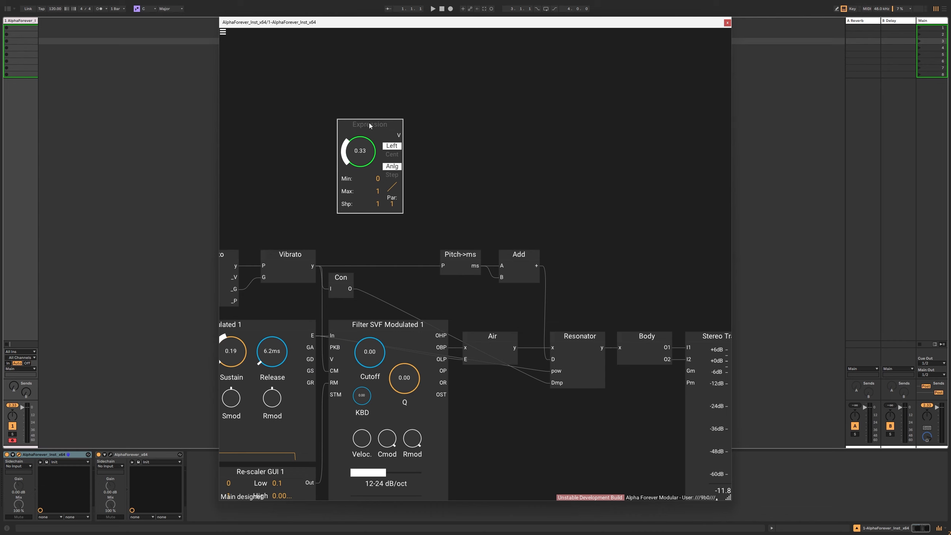
- Add a Designer module beside the Expression knob and name it Power
{"action": "right_click", "coordinate": [434, 141]}
{"action": "type", "text": "des"}
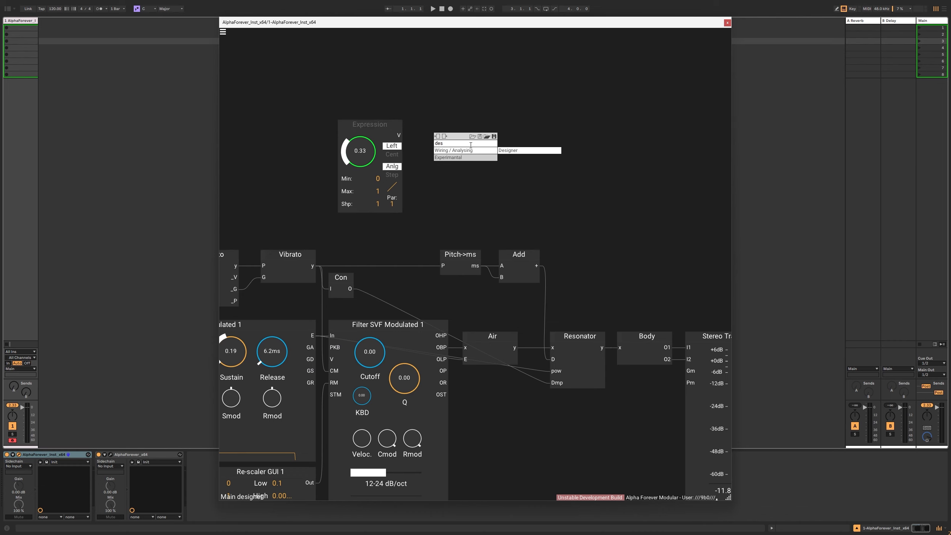
{"action": "left_click", "coordinate": [503, 151]}
{"action": "double_click", "coordinate": [468, 131]}
{"action": "type", "text": "Power"}
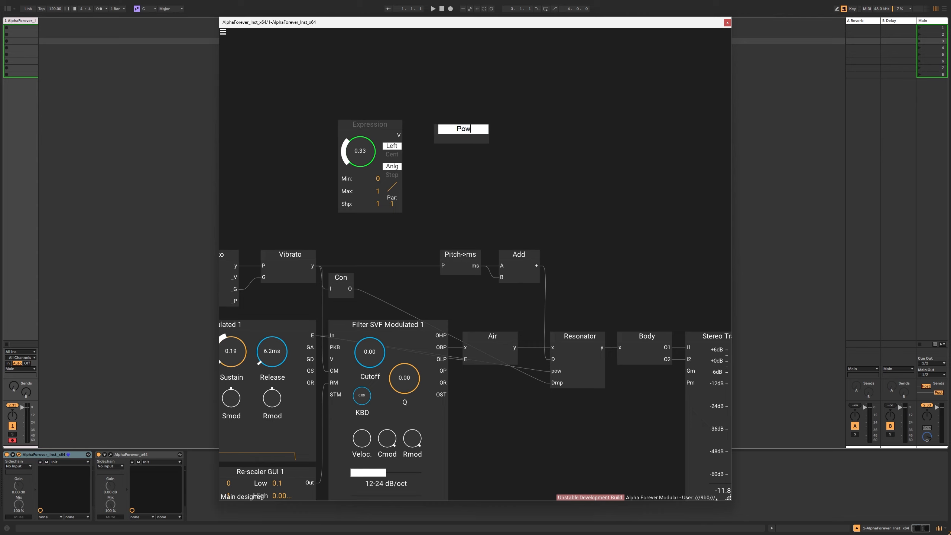
{"action": "left_click", "coordinate": [487, 140]}
- Open the Power module and add an input named Exp
{"action": "double_click", "coordinate": [468, 137]}
{"action": "right_click", "coordinate": [369, 144]}
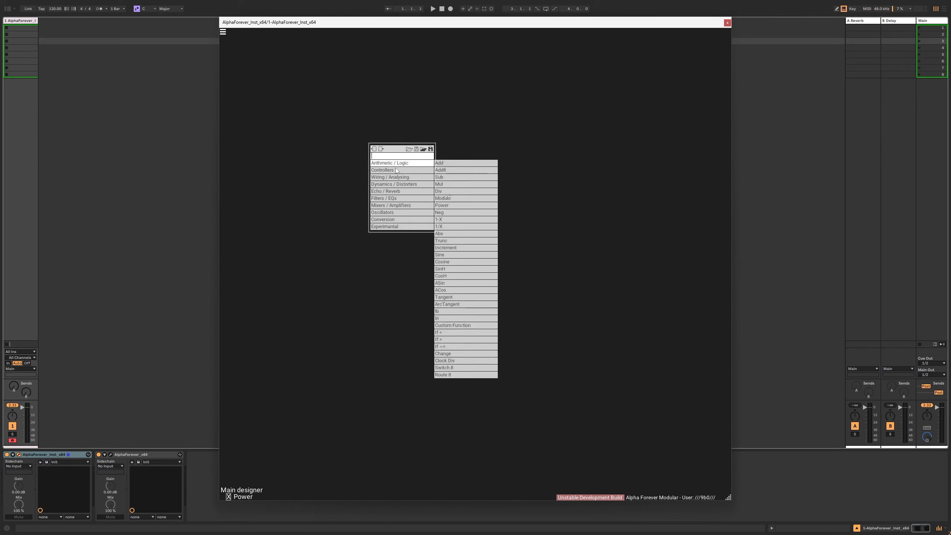
{"action": "mouse_move", "coordinate": [399, 178]}
{"action": "left_click", "coordinate": [443, 184]}
{"action": "scroll", "coordinate": [391, 149], "scroll_direction": "up", "scroll_amount": 4}
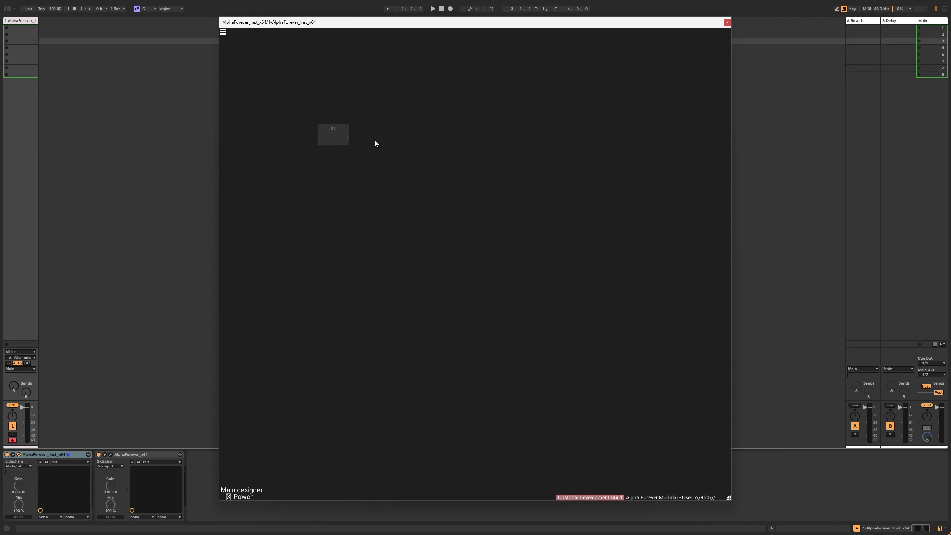
{"action": "left_click_drag", "start_coordinate": [375, 141], "coordinate": [424, 169]}
{"action": "type", "text": "Exp"}
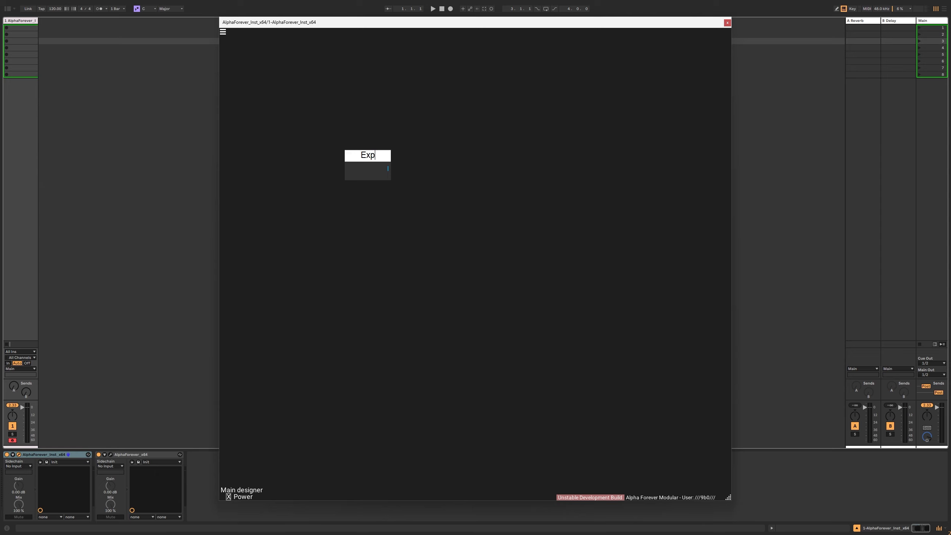
- Add a second input below Exp inside Power and name it V
{"action": "right_click", "coordinate": [368, 208]}
{"action": "mouse_move", "coordinate": [397, 225]}
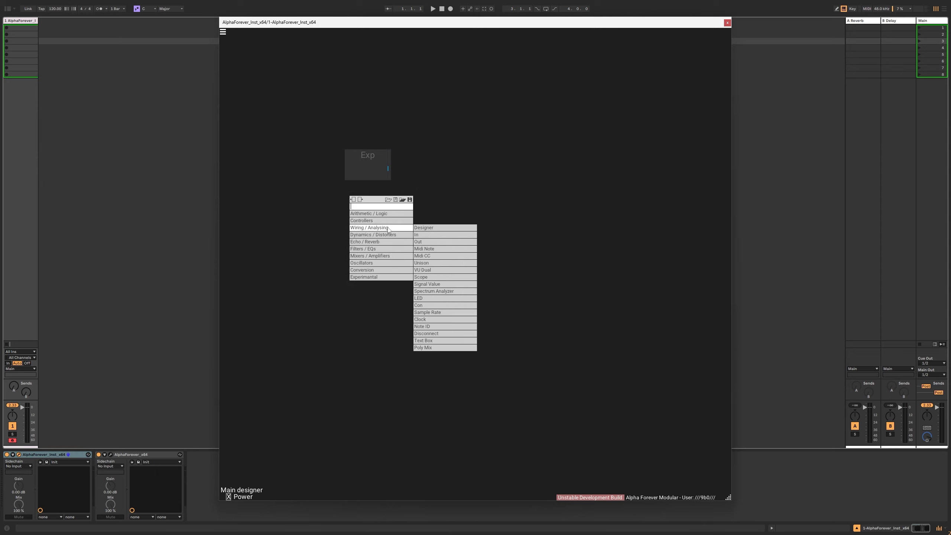
{"action": "left_click", "coordinate": [432, 233]}
{"action": "type", "text": "V"}
{"action": "key", "text": "Return"}
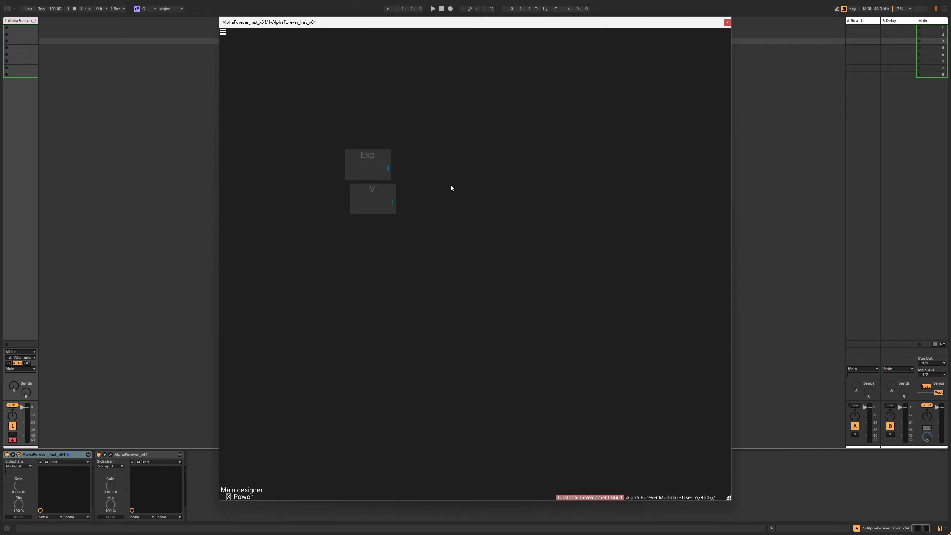
- Leave Power, open the Power module inside Original, and copy its V input, Custom Function and Re-scaler GUI
{"action": "double_click", "coordinate": [351, 226]}
{"action": "left_click_drag", "start_coordinate": [424, 208], "coordinate": [703, 205]}
{"action": "left_click_drag", "start_coordinate": [334, 205], "coordinate": [488, 154]}
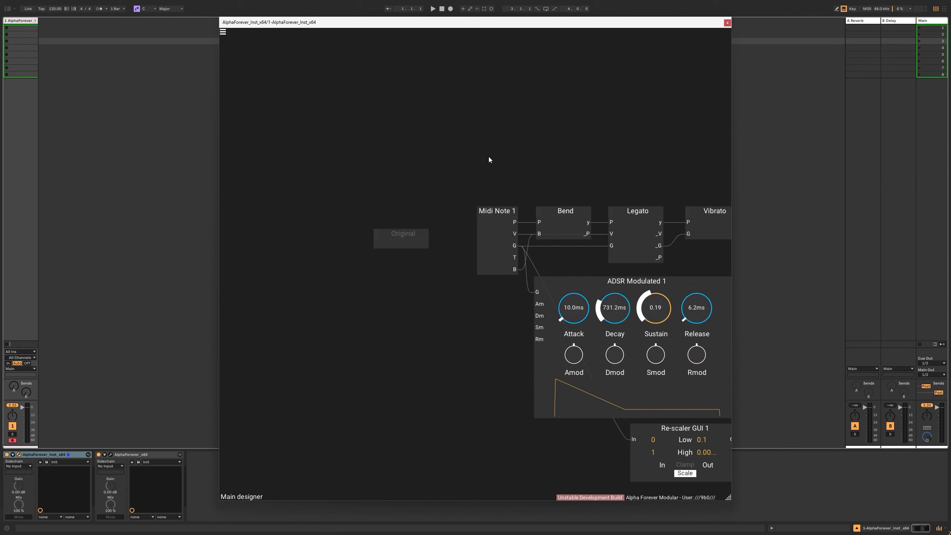
{"action": "left_click", "coordinate": [402, 241]}
{"action": "double_click", "coordinate": [491, 240]}
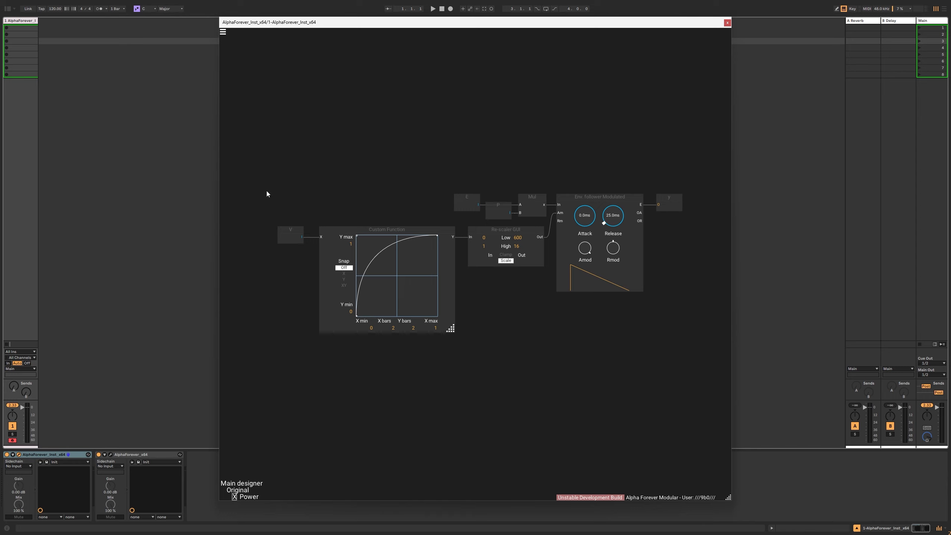
{"action": "left_click_drag", "start_coordinate": [250, 211], "coordinate": [562, 364]}
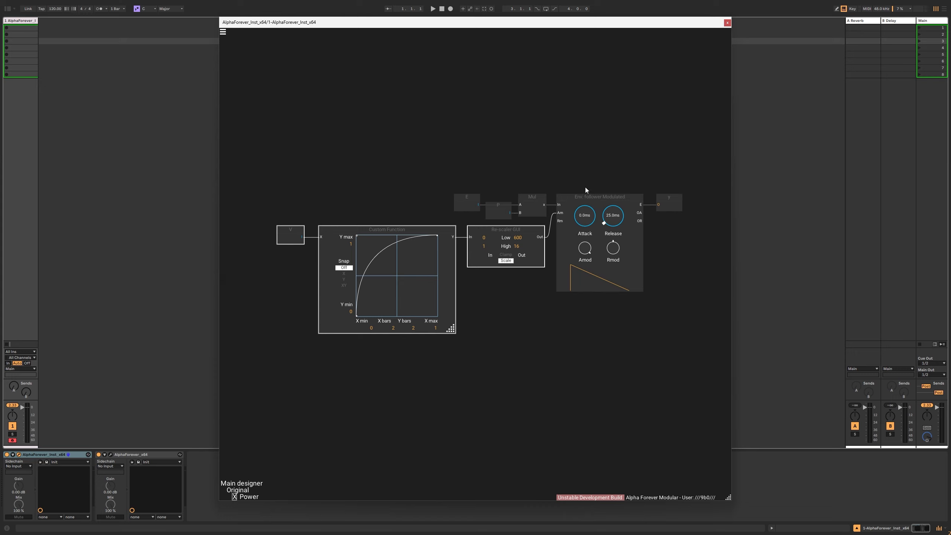
- Leave Original for the main designer and open the new Power module beside Expression
{"action": "double_click", "coordinate": [560, 172]}
{"action": "left_click", "coordinate": [561, 173]}
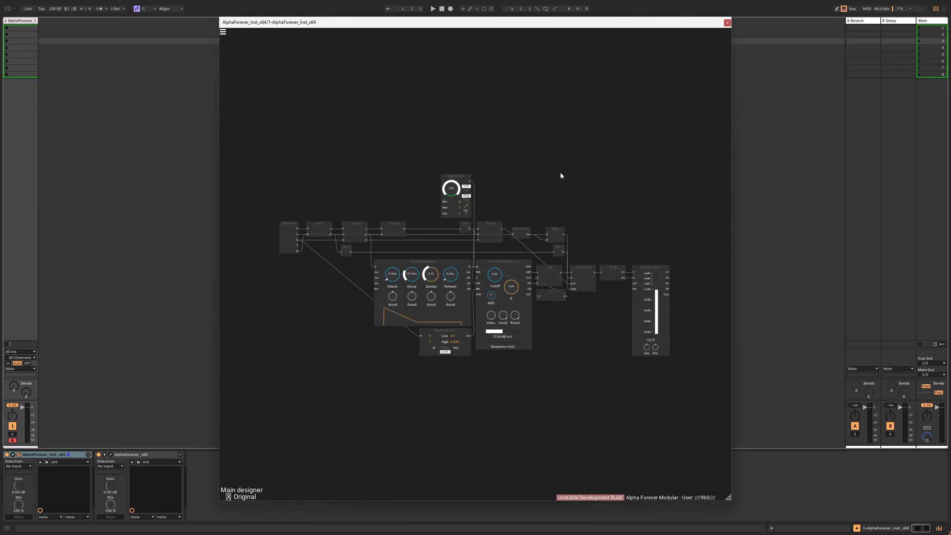
{"action": "double_click", "coordinate": [560, 172]}
{"action": "left_click_drag", "start_coordinate": [560, 172], "coordinate": [307, 167]}
{"action": "left_click_drag", "start_coordinate": [641, 130], "coordinate": [542, 166]}
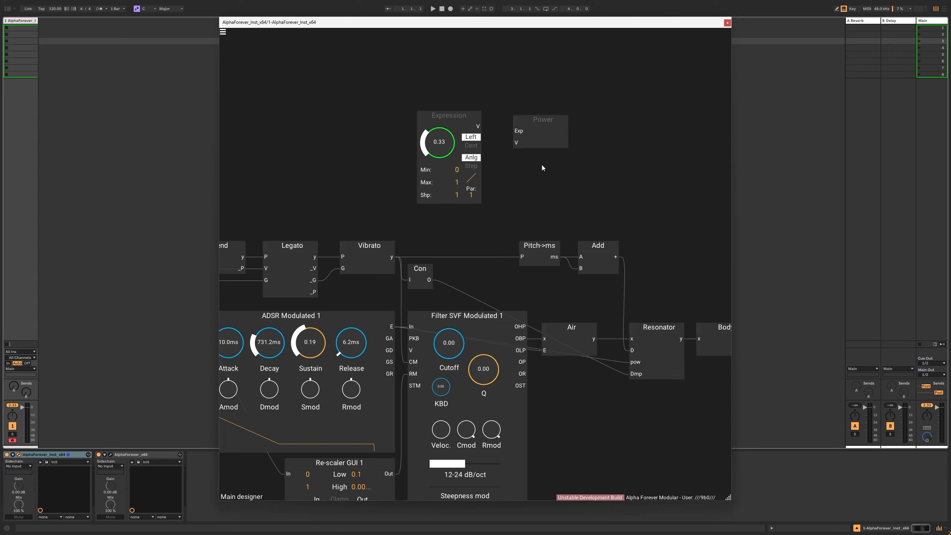
{"action": "double_click", "coordinate": [545, 138]}
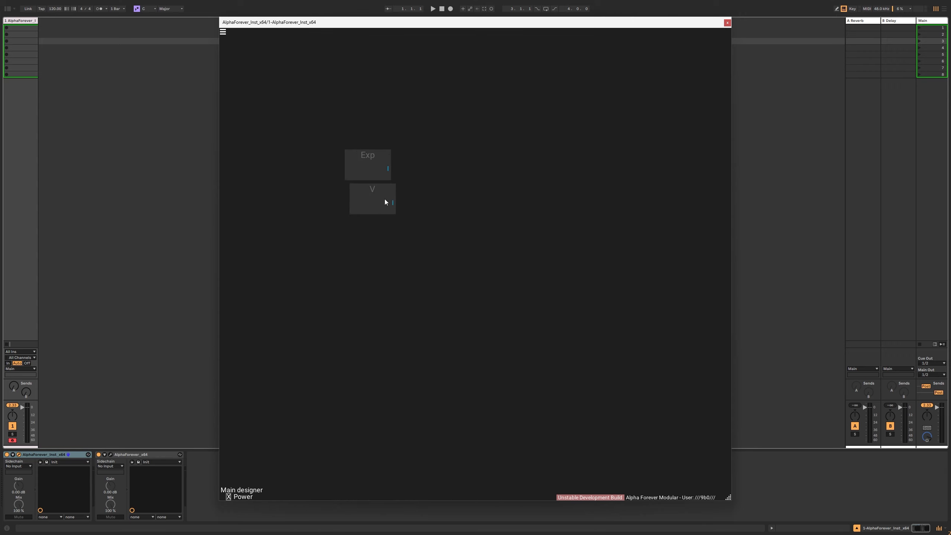
- Delete the V input and add an input named E below Exp
{"action": "left_click", "coordinate": [380, 192]}
{"action": "right_click", "coordinate": [379, 190]}
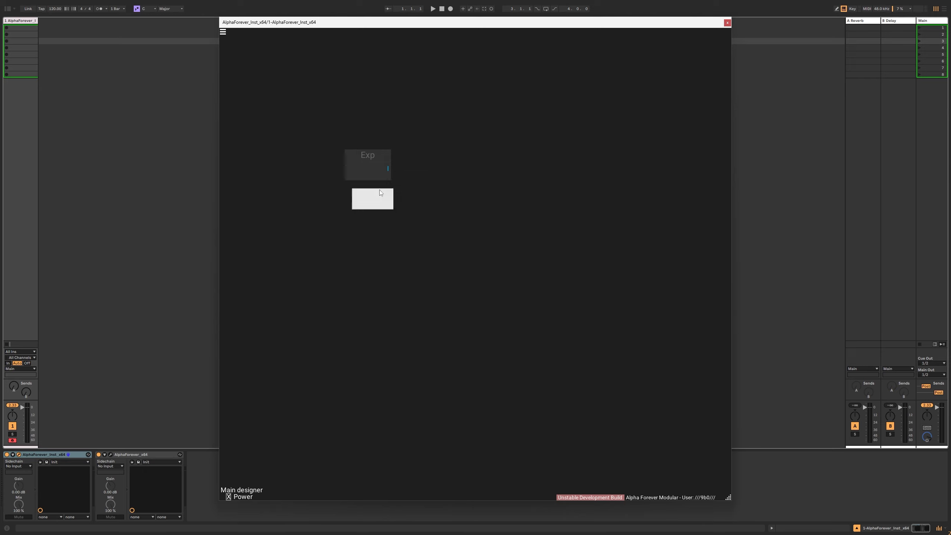
{"action": "mouse_move", "coordinate": [375, 225]}
{"action": "left_click", "coordinate": [428, 234]}
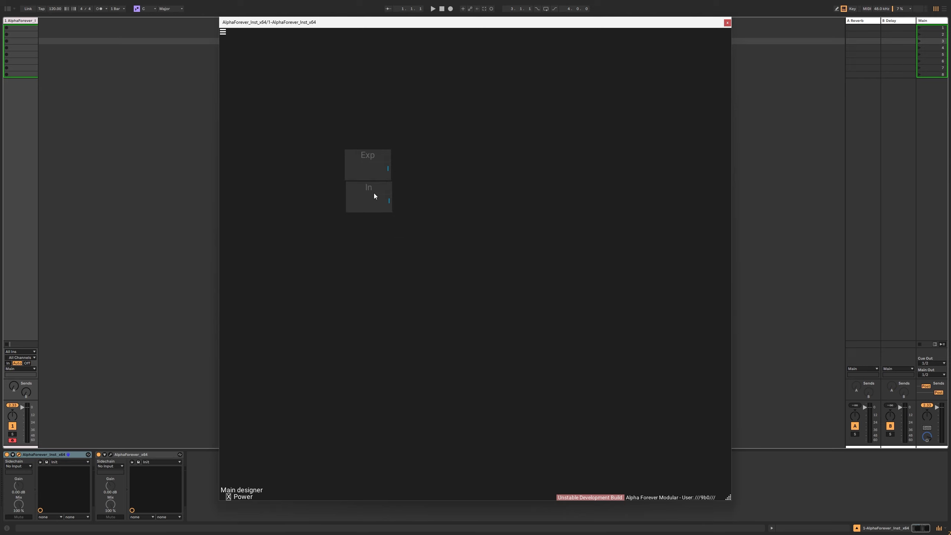
{"action": "type", "text": "Env"}
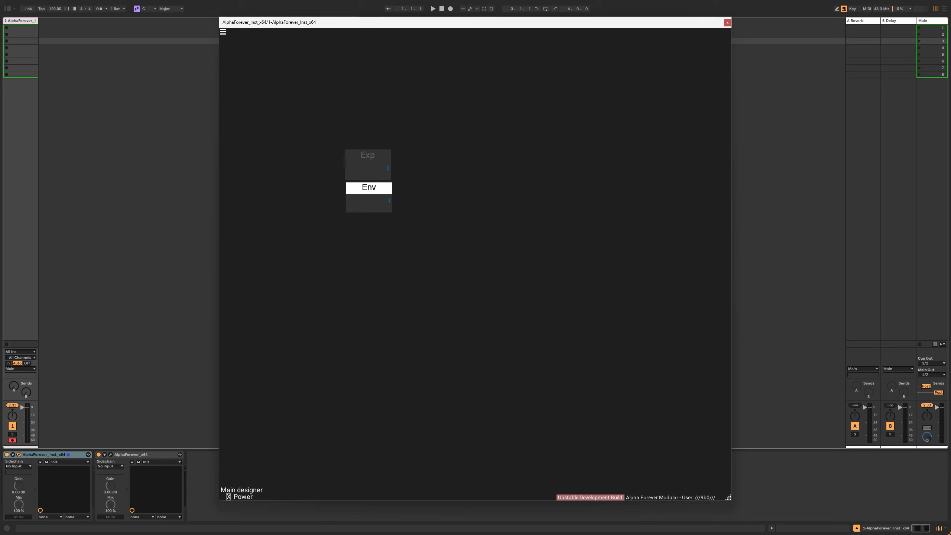
{"action": "key", "text": "BackSpace"}
{"action": "key", "text": "BackSpace"}
- Add another input named V and place it below E
{"action": "right_click", "coordinate": [390, 229]}
{"action": "mouse_move", "coordinate": [395, 252]}
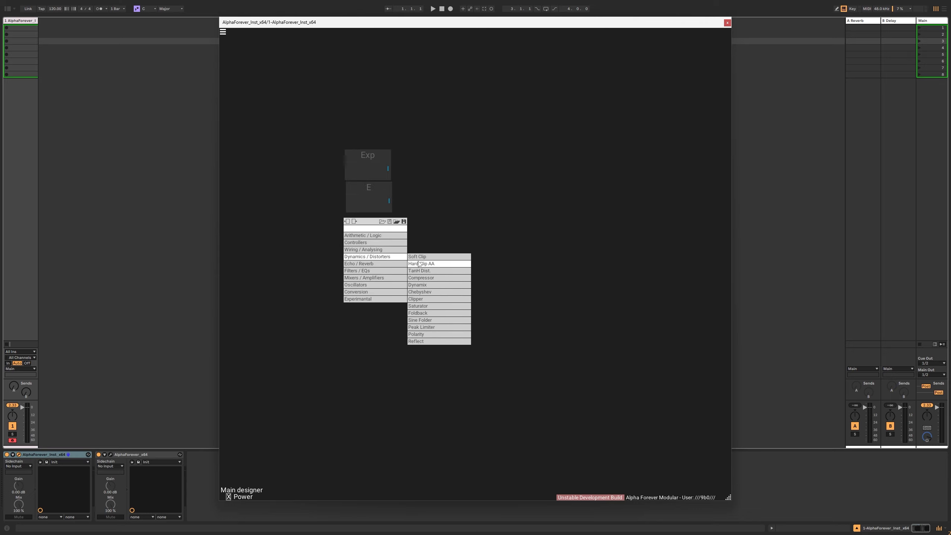
{"action": "left_click", "coordinate": [434, 257]}
{"action": "double_click", "coordinate": [371, 212]}
{"action": "type", "text": "V"}
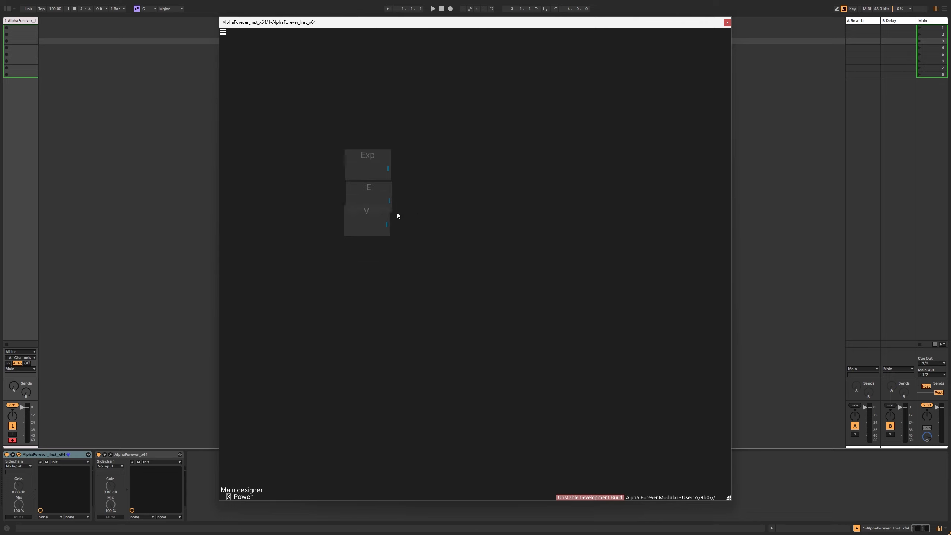
{"action": "left_click_drag", "start_coordinate": [380, 230], "coordinate": [377, 245]}
- Paste the copied V, Custom Function and Re-scaler GUI chain, delete the unconnected V input and rename V 1 to V
{"action": "key", "text": "ctrl+v"}
{"action": "scroll", "coordinate": [444, 250], "scroll_direction": "down", "scroll_amount": 5}
{"action": "left_click", "coordinate": [399, 238]}
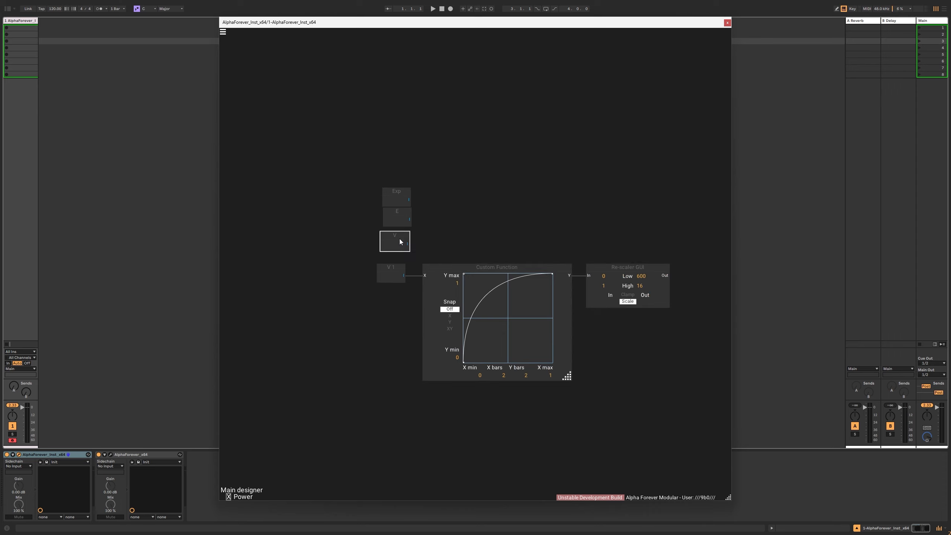
{"action": "type", "text": "V"}
{"action": "key", "text": "Return"}
- Move the pasted chain up beneath E and shift the Re-scaler GUI closer to the Custom Function
{"action": "left_click_drag", "start_coordinate": [352, 255], "coordinate": [694, 431]}
{"action": "left_click_drag", "start_coordinate": [529, 270], "coordinate": [531, 227]}
{"action": "left_click", "coordinate": [486, 186]}
{"action": "scroll", "coordinate": [486, 186], "scroll_direction": "up", "scroll_amount": 3}
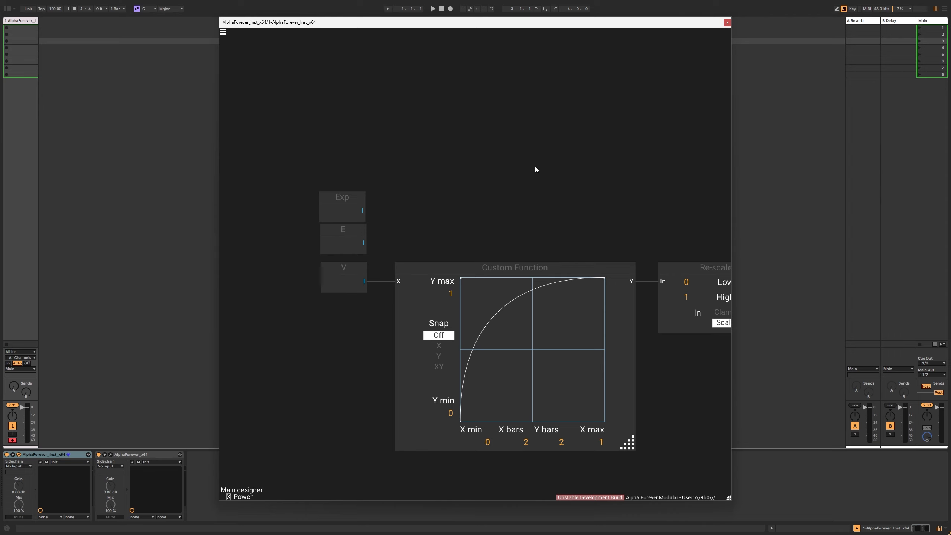
{"action": "left_click_drag", "start_coordinate": [582, 195], "coordinate": [475, 200]}
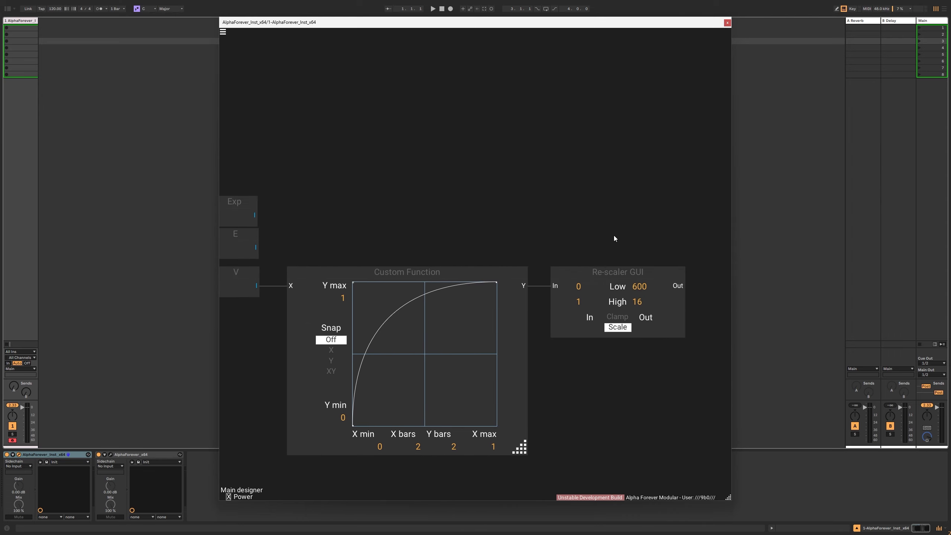
{"action": "left_click_drag", "start_coordinate": [628, 270], "coordinate": [622, 271]}
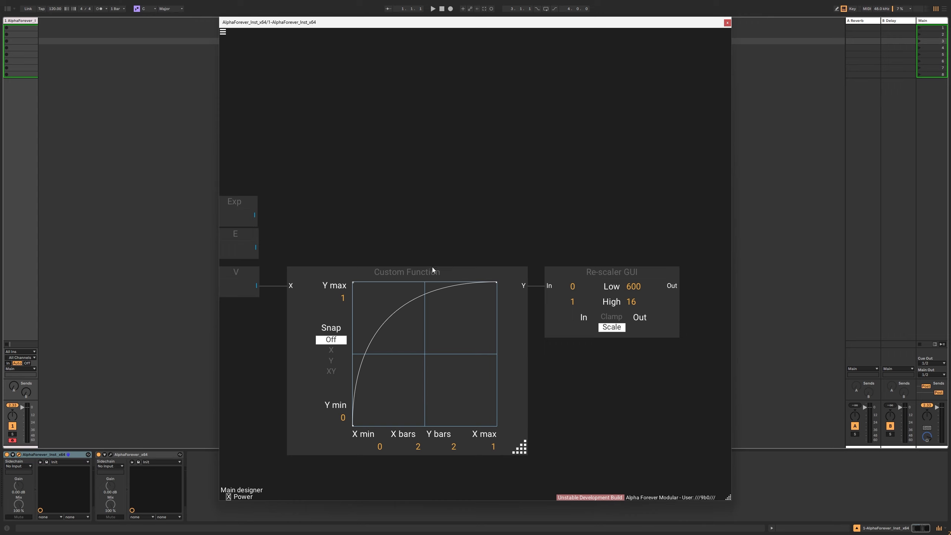
- Set the Custom Function's Y max to 600 and Y min to 16
{"action": "double_click", "coordinate": [341, 297]}
{"action": "type", "text": "600"}
{"action": "key", "text": "Return"}
{"action": "double_click", "coordinate": [334, 416]}
{"action": "type", "text": "16"}
{"action": "key", "text": "Return"}
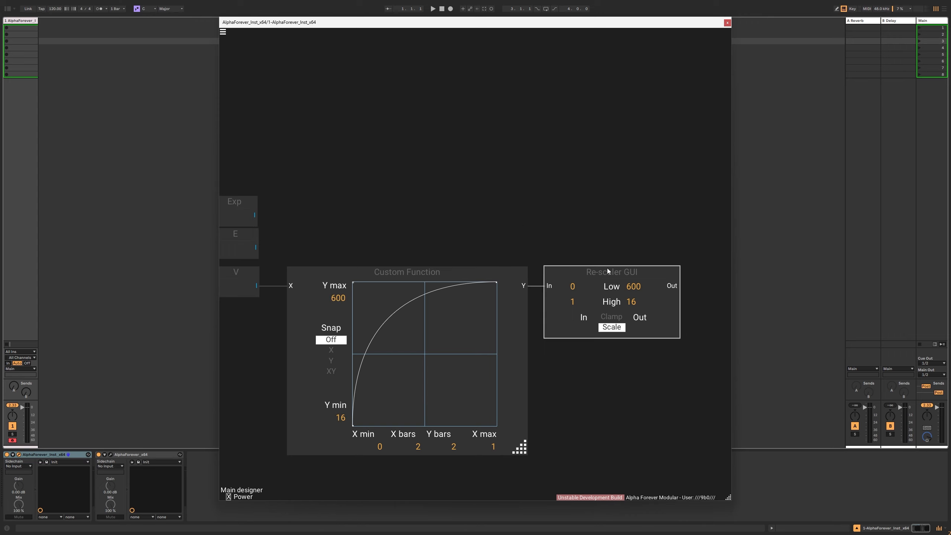
- Replace the Re-scaler GUI with an Env. follower Modulated module and set its Release to 42.2 ms
{"action": "key", "text": "Delete"}
{"action": "left_click_drag", "start_coordinate": [495, 218], "coordinate": [535, 221]}
{"action": "right_click", "coordinate": [537, 200]}
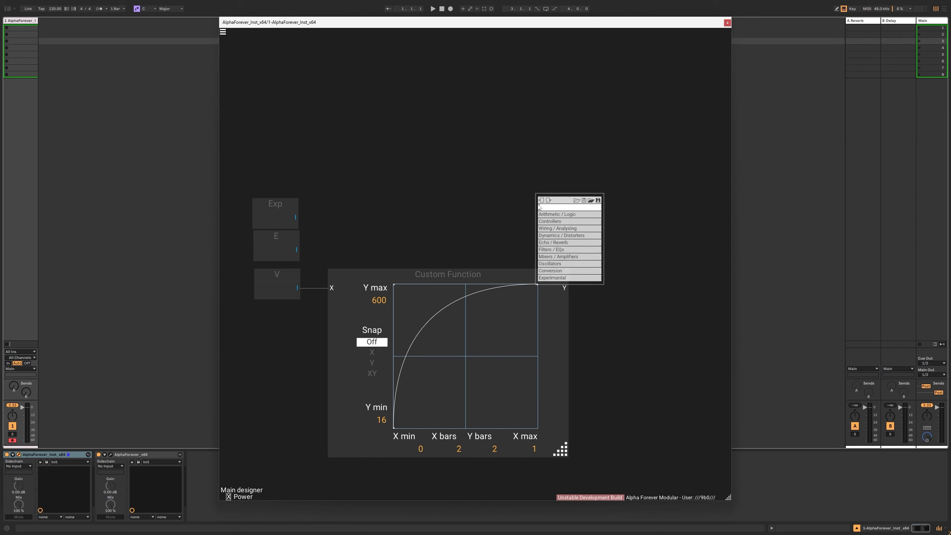
{"action": "type", "text": "env"}
{"action": "left_click", "coordinate": [610, 228]}
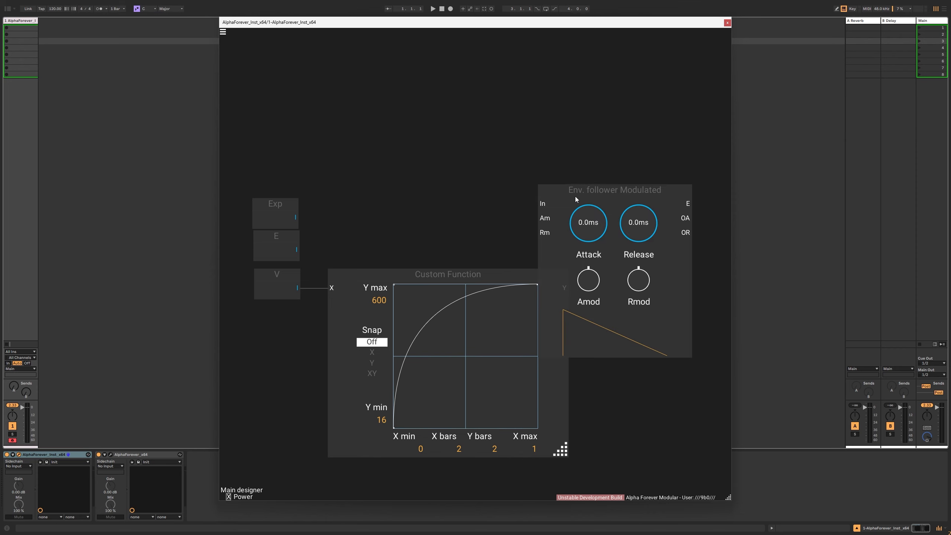
{"action": "left_click_drag", "start_coordinate": [576, 199], "coordinate": [621, 194]}
{"action": "left_click_drag", "start_coordinate": [680, 232], "coordinate": [682, 221]}
{"action": "left_click", "coordinate": [405, 189]}
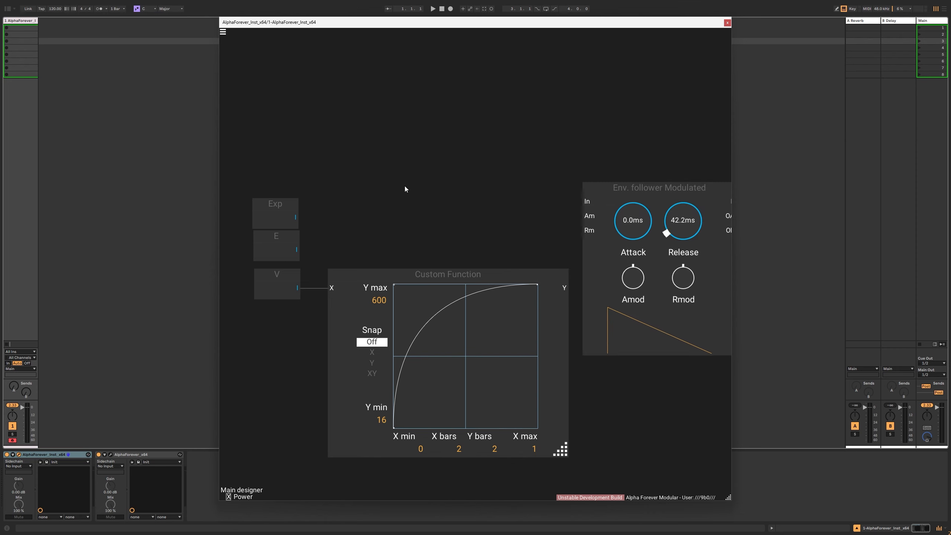
- Add a Mul module fed by Exp and E, and connect its output to the envelope follower's In
{"action": "left_click_drag", "start_coordinate": [235, 186], "coordinate": [329, 263]}
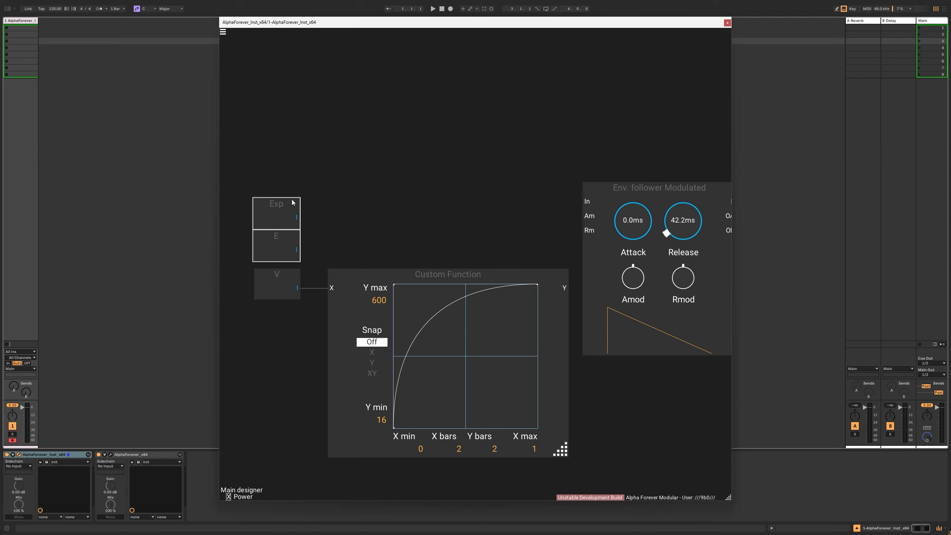
{"action": "left_click_drag", "start_coordinate": [292, 199], "coordinate": [292, 186]}
{"action": "left_click", "coordinate": [332, 193]}
{"action": "right_click", "coordinate": [297, 203]}
{"action": "type", "text": "mu"}
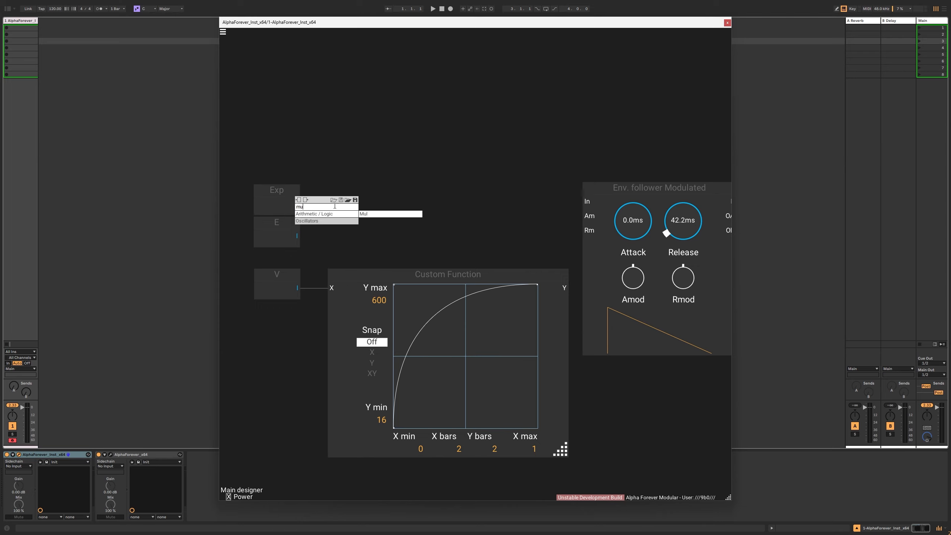
{"action": "key", "text": "Return"}
{"action": "mouse_move", "coordinate": [297, 236]}
{"action": "left_mouse_down"}
{"action": "mouse_move", "coordinate": [369, 219]}
{"action": "mouse_move", "coordinate": [298, 237]}
{"action": "left_mouse_up"}
{"action": "left_click_drag", "start_coordinate": [415, 203], "coordinate": [590, 201]}
- Move Exp, E and Mul closer together, beside the envelope follower's In input
{"action": "left_click_drag", "start_coordinate": [484, 259], "coordinate": [204, 161]}
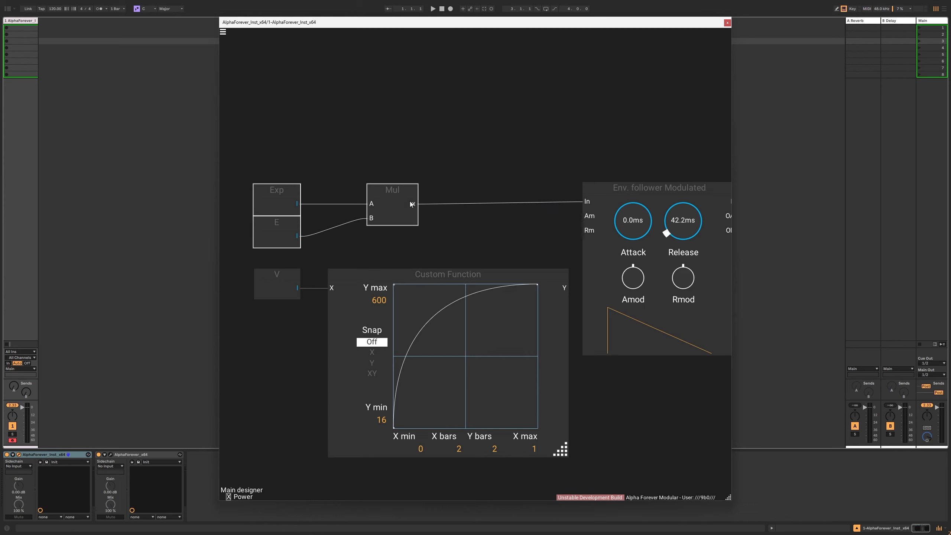
{"action": "left_click_drag", "start_coordinate": [408, 184], "coordinate": [551, 183]}
{"action": "left_click", "coordinate": [356, 173]}
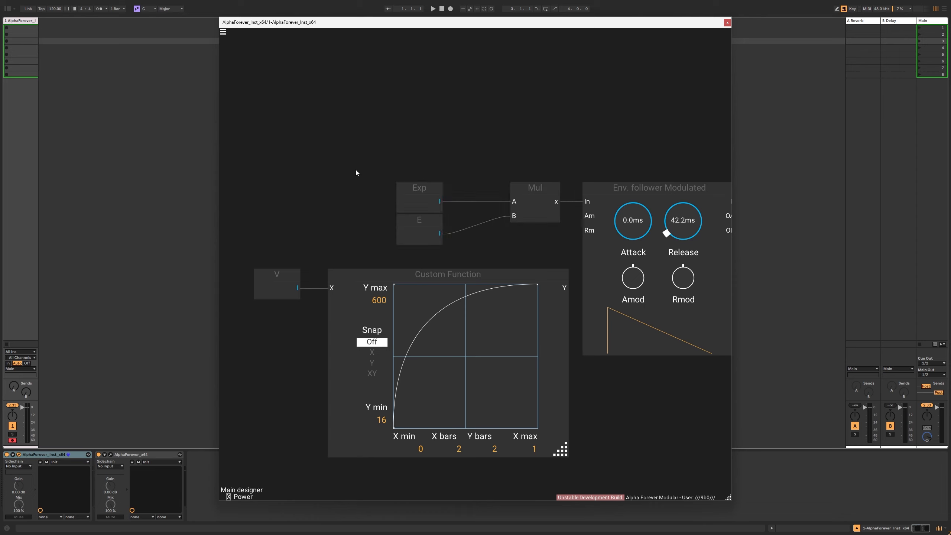
{"action": "left_click_drag", "start_coordinate": [355, 173], "coordinate": [429, 246]}
- Connect the Custom Function's Y output to the follower's Am input and raise Amod to maximum
{"action": "left_click", "coordinate": [495, 247]}
{"action": "left_click_drag", "start_coordinate": [498, 229], "coordinate": [498, 225]}
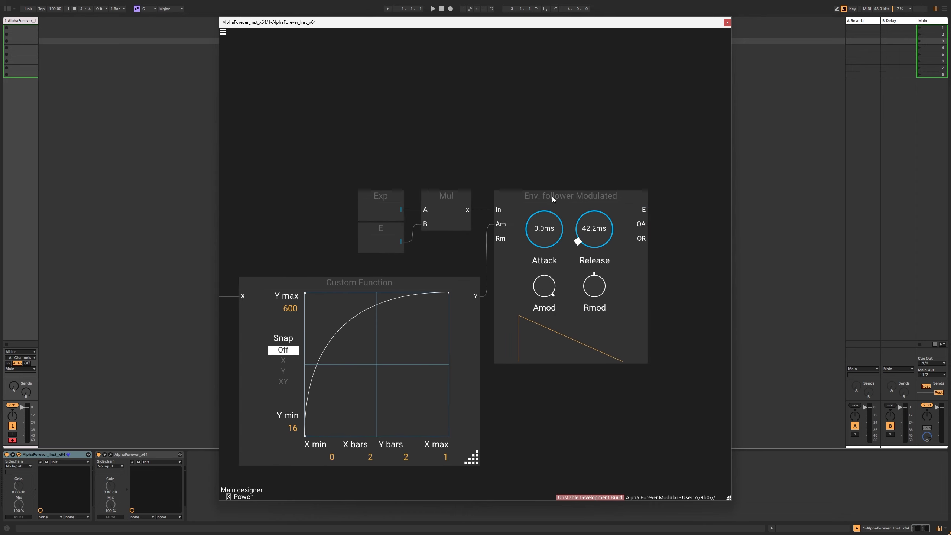
{"action": "scroll", "coordinate": [552, 196], "scroll_direction": "down", "scroll_amount": 3}
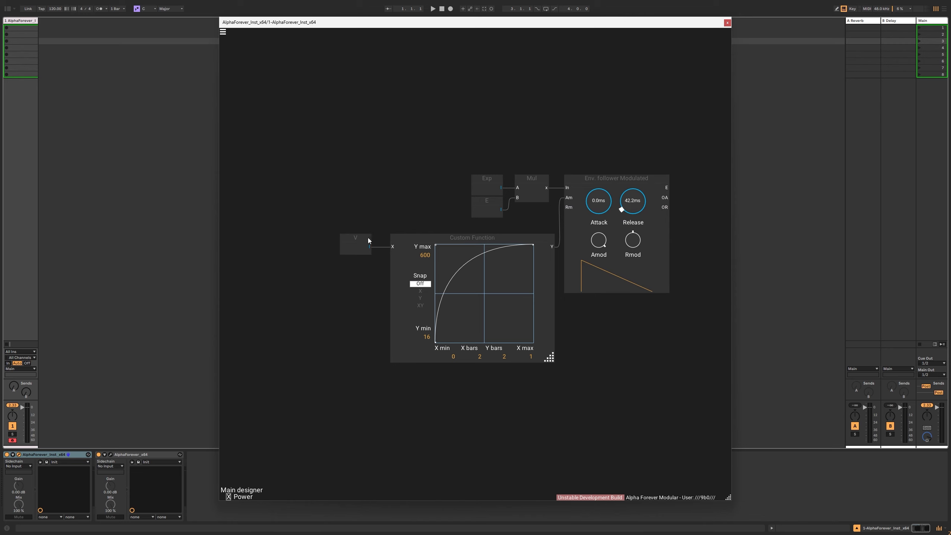
{"action": "left_click_drag", "start_coordinate": [367, 238], "coordinate": [371, 237]}
- Add an output named pow on the envelope follower's E output and return to the main patch
{"action": "left_click_drag", "start_coordinate": [413, 198], "coordinate": [306, 203]}
{"action": "mouse_move", "coordinate": [559, 195]}
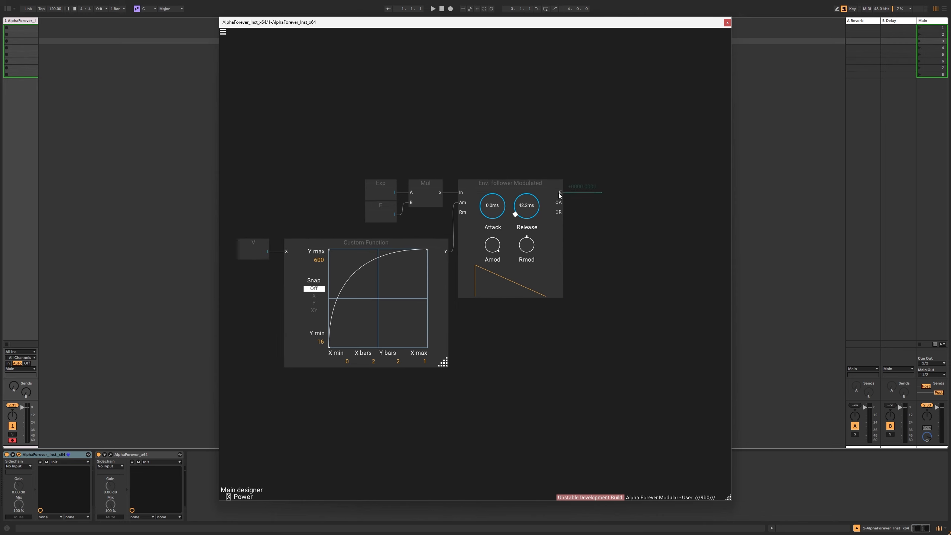
{"action": "type", "text": "pow"}
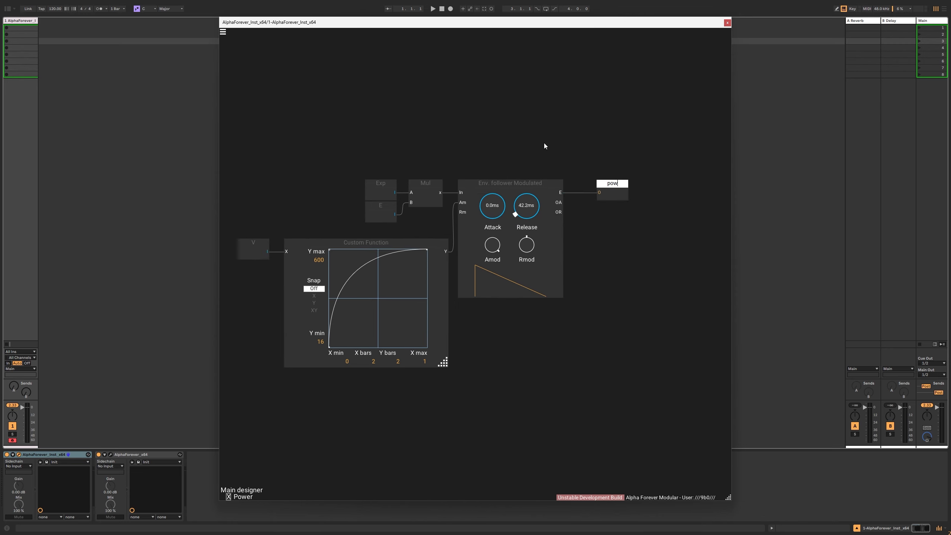
{"action": "key", "text": "Return"}
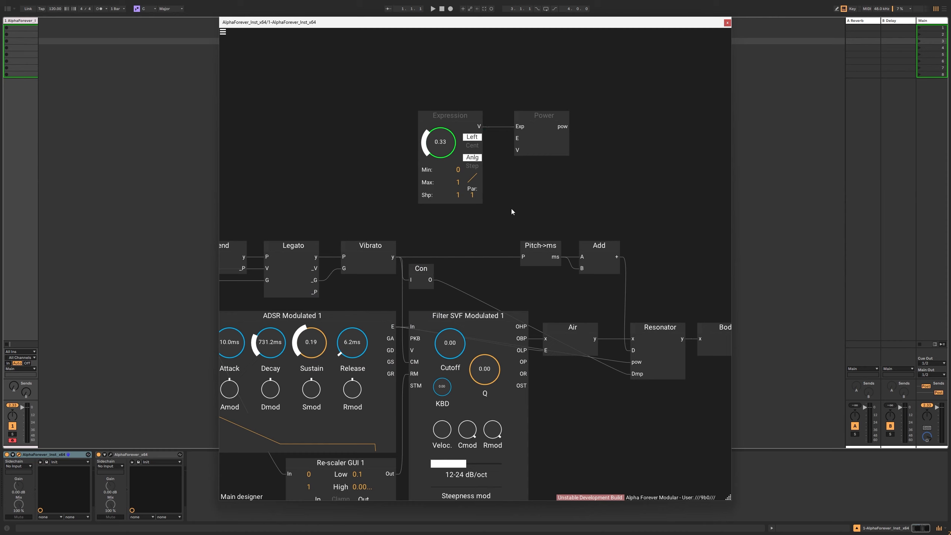
- Connect the ADSR's E output to Power's E input and Legato's _V output to Power's V input
{"action": "left_click_drag", "start_coordinate": [392, 328], "coordinate": [517, 138]}
{"action": "left_click_drag", "start_coordinate": [316, 270], "coordinate": [520, 141]}
{"action": "left_click", "coordinate": [330, 232]}
{"action": "left_click_drag", "start_coordinate": [314, 271], "coordinate": [519, 150]}
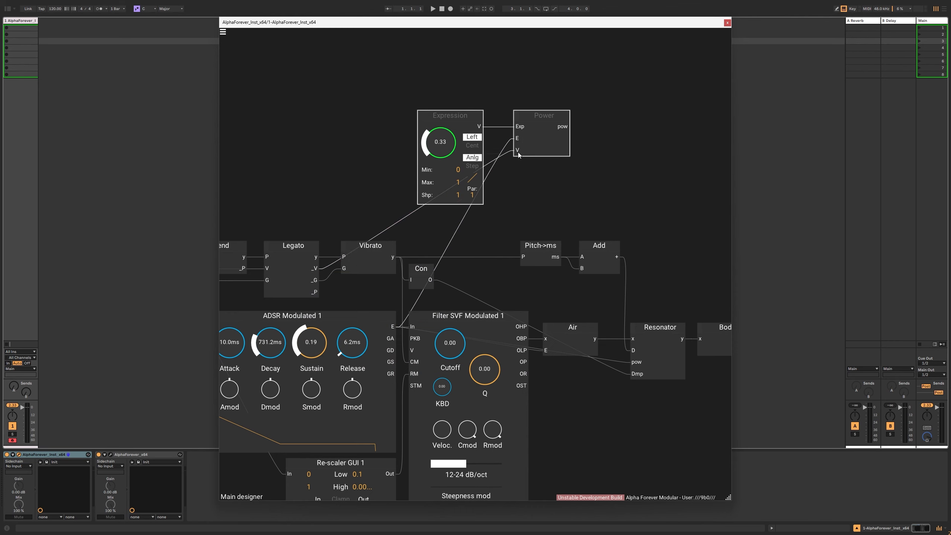
{"action": "double_click", "coordinate": [518, 152]}
- Move the Expression and Power modules together to the space above Bend, Legato and Vibrato
{"action": "left_click_drag", "start_coordinate": [530, 235], "coordinate": [345, 149]}
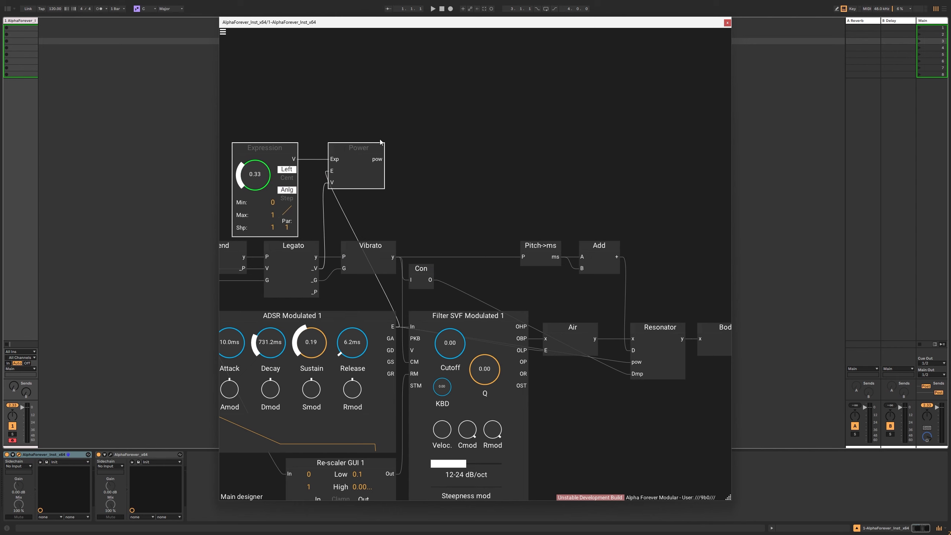
{"action": "left_click", "coordinate": [416, 166]}
{"action": "left_click_drag", "start_coordinate": [416, 166], "coordinate": [504, 154]}
{"action": "scroll", "coordinate": [501, 155], "scroll_direction": "down", "scroll_amount": 2}
{"action": "scroll", "coordinate": [501, 157], "scroll_direction": "up", "scroll_amount": 1}
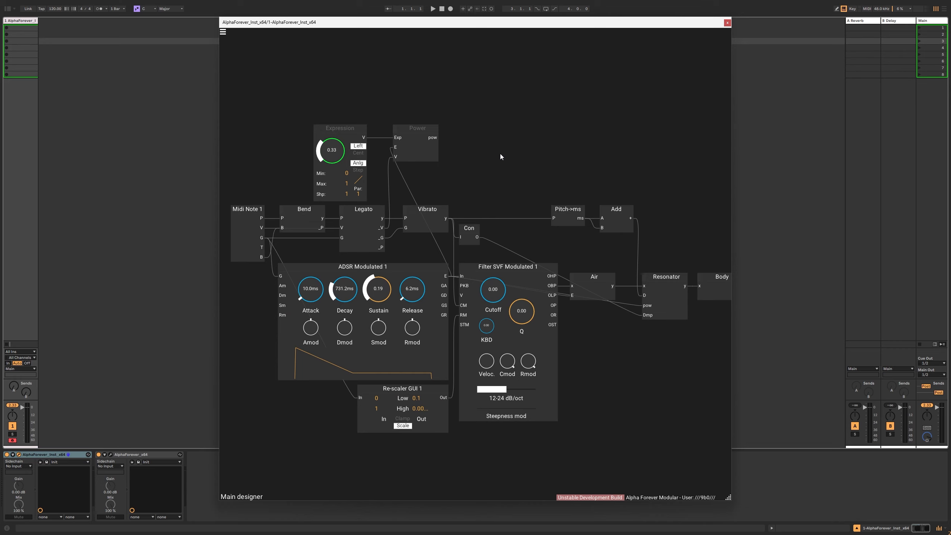
- Connect Power's pow output to the Resonator's pow input and route the cable through a connector level with Power
{"action": "left_click_drag", "start_coordinate": [441, 138], "coordinate": [648, 308]}
{"action": "double_click", "coordinate": [580, 305]}
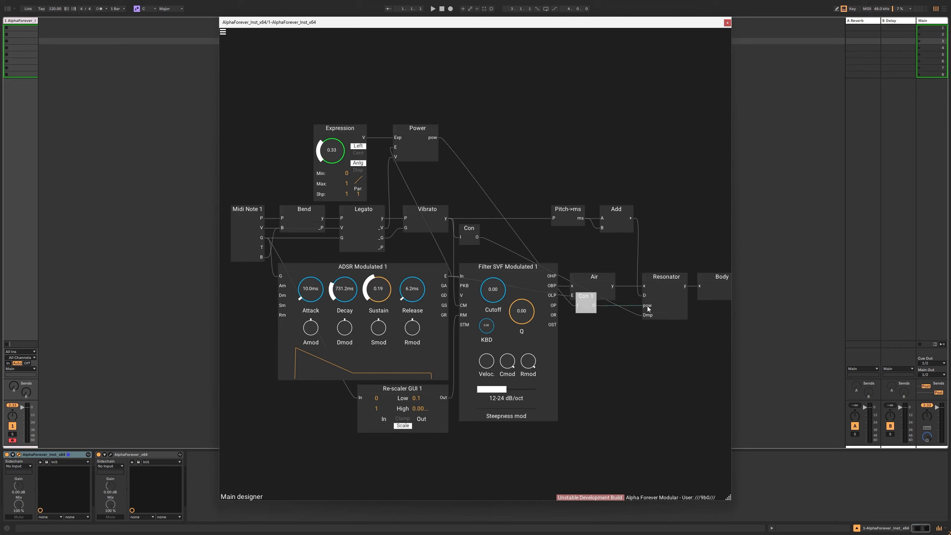
{"action": "left_click_drag", "start_coordinate": [580, 305], "coordinate": [587, 129]}
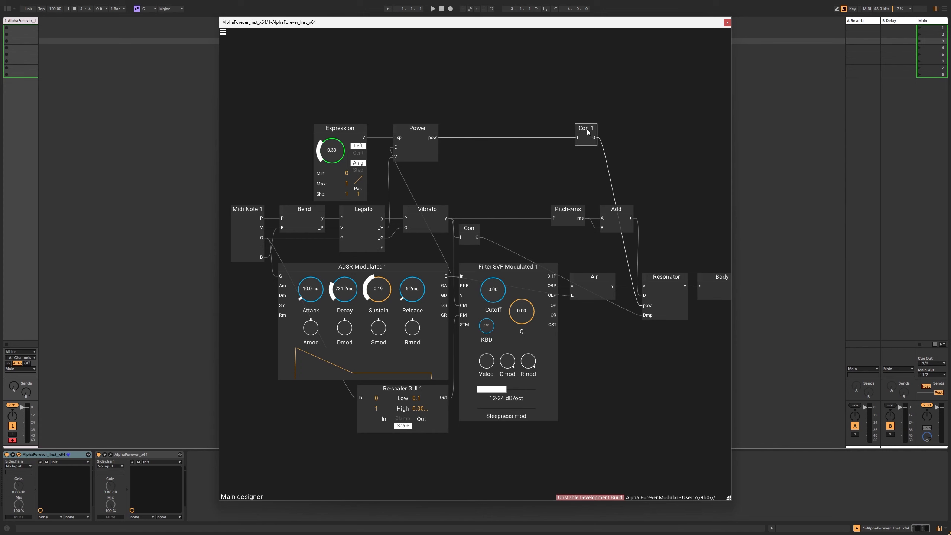
- Right-align the new connector with Add, and nudge it together with Pitch->ms and Add slightly left
{"action": "left_click", "coordinate": [619, 212], "text": "shift"}
{"action": "key", "text": "ctrl+Right"}
{"action": "left_click_drag", "start_coordinate": [529, 103], "coordinate": [624, 212]}
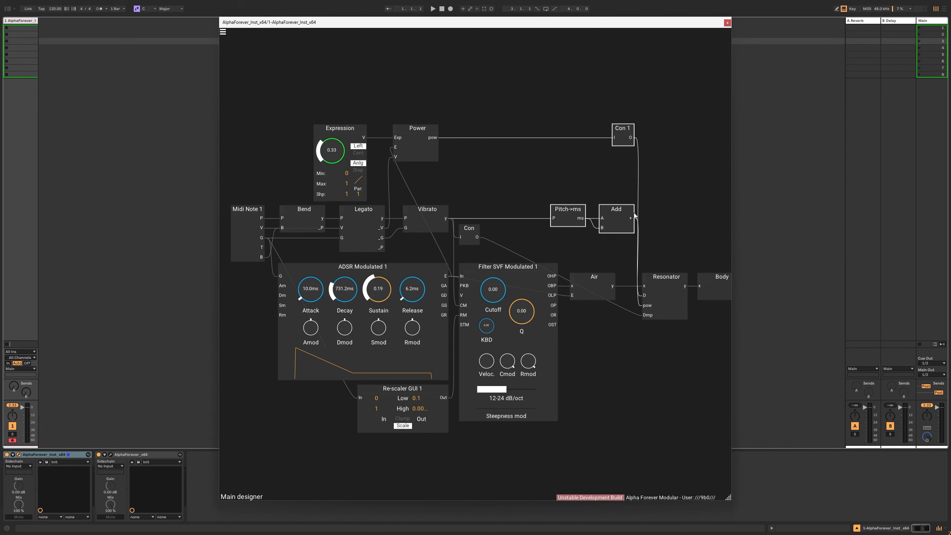
{"action": "key", "text": "Left"}
{"action": "key", "text": "Left"}
{"action": "key", "text": "Left"}
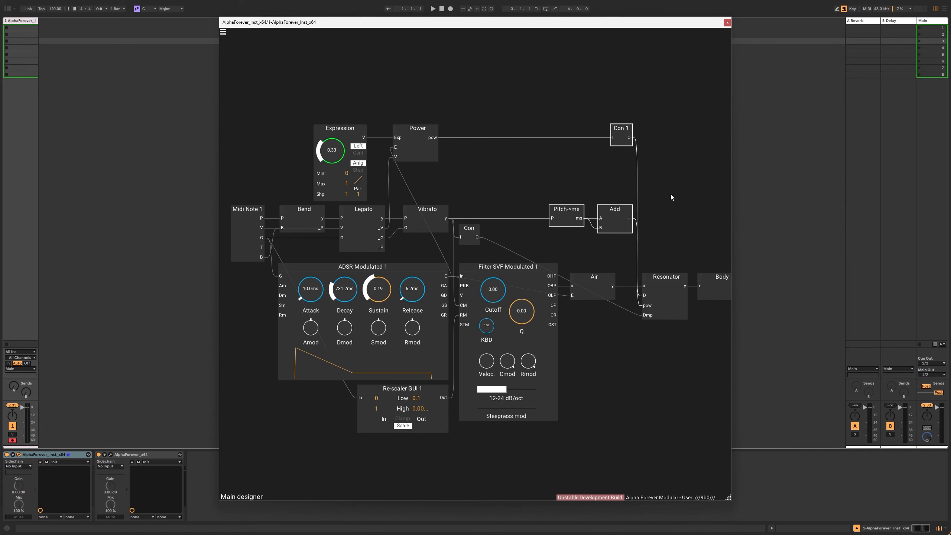
- Add a connector below Add on Con's cable to the Resonator's Dmp input, and shift both connectors slightly down
{"action": "left_click", "coordinate": [487, 219]}
{"action": "left_click_drag", "start_coordinate": [477, 239], "coordinate": [621, 230]}
{"action": "left_click", "coordinate": [372, 102]}
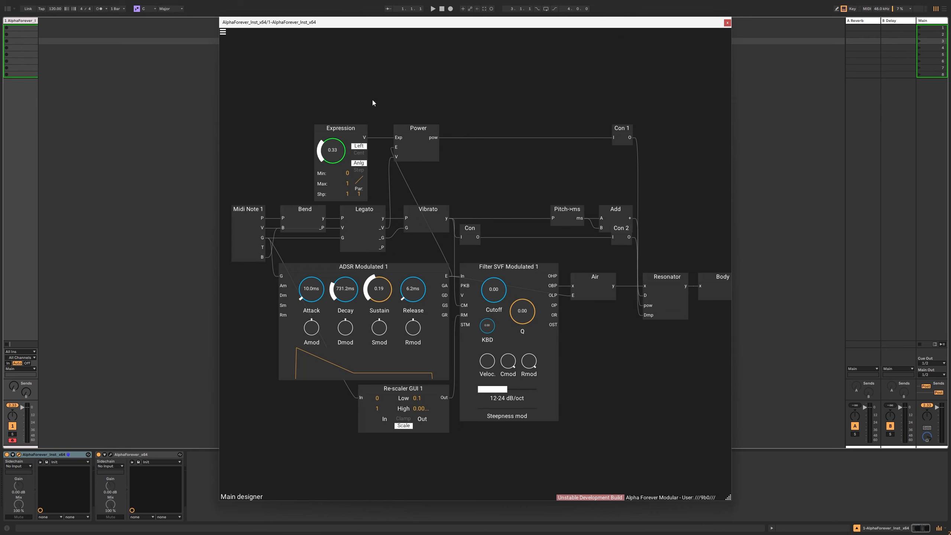
{"action": "left_click_drag", "start_coordinate": [455, 216], "coordinate": [638, 264]}
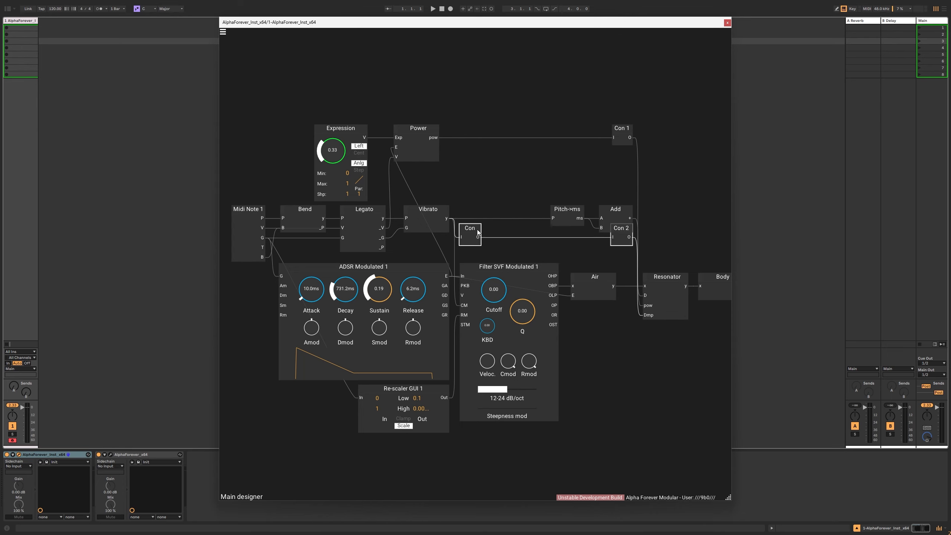
{"action": "left_click_drag", "start_coordinate": [468, 230], "coordinate": [469, 243]}
{"action": "left_click", "coordinate": [481, 165]}
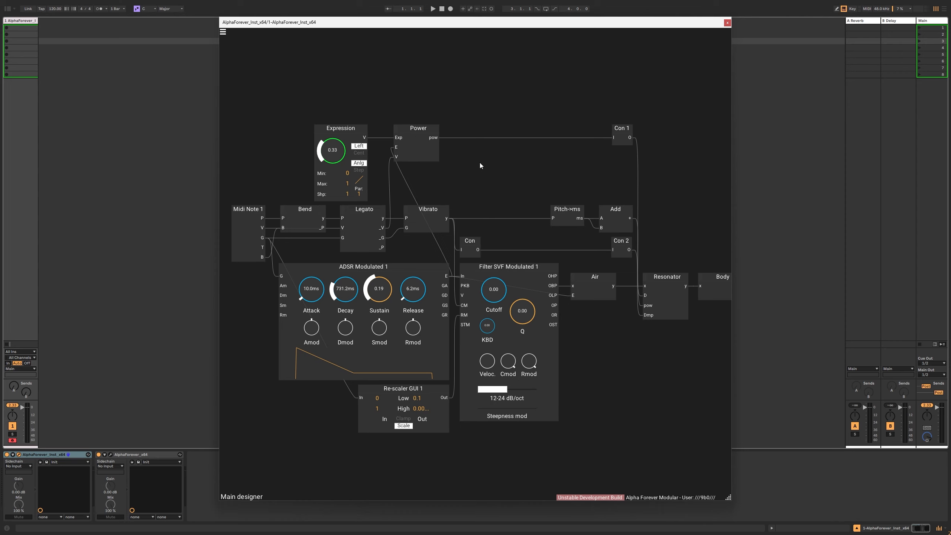
- Move the Power module right so it sits above Con and the Filter SVF's left edge
{"action": "left_click_drag", "start_coordinate": [409, 128], "coordinate": [474, 127]}
{"action": "left_click", "coordinate": [446, 121]}
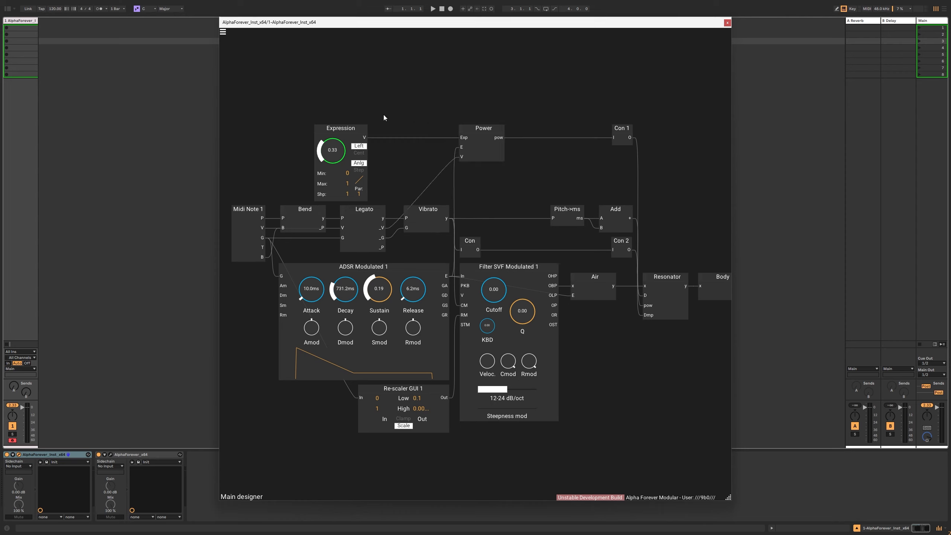
{"action": "left_click", "coordinate": [332, 132]}
{"action": "left_click", "coordinate": [364, 210], "text": "shift"}
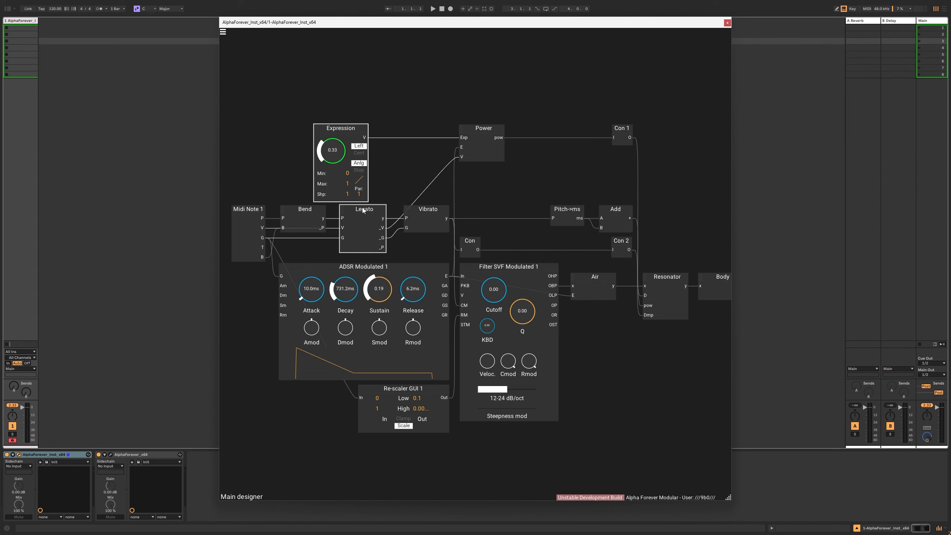
{"action": "left_click", "coordinate": [413, 162]}
- Right-align the Expression module with Vibrato so it sits directly beside Power
{"action": "scroll", "coordinate": [474, 186], "scroll_direction": "down", "scroll_amount": 3}
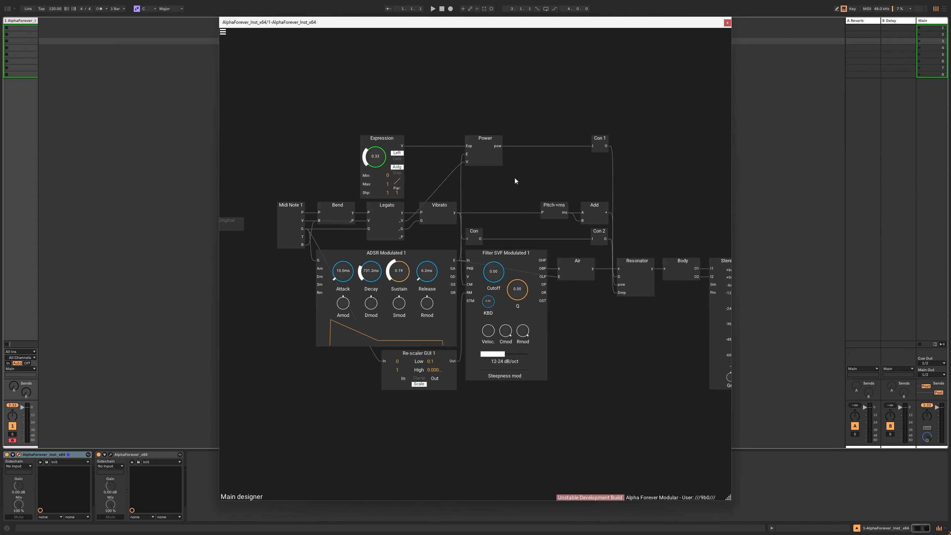
{"action": "scroll", "coordinate": [514, 177], "scroll_direction": "up", "scroll_amount": 2}
{"action": "scroll", "coordinate": [480, 184], "scroll_direction": "down", "scroll_amount": 1}
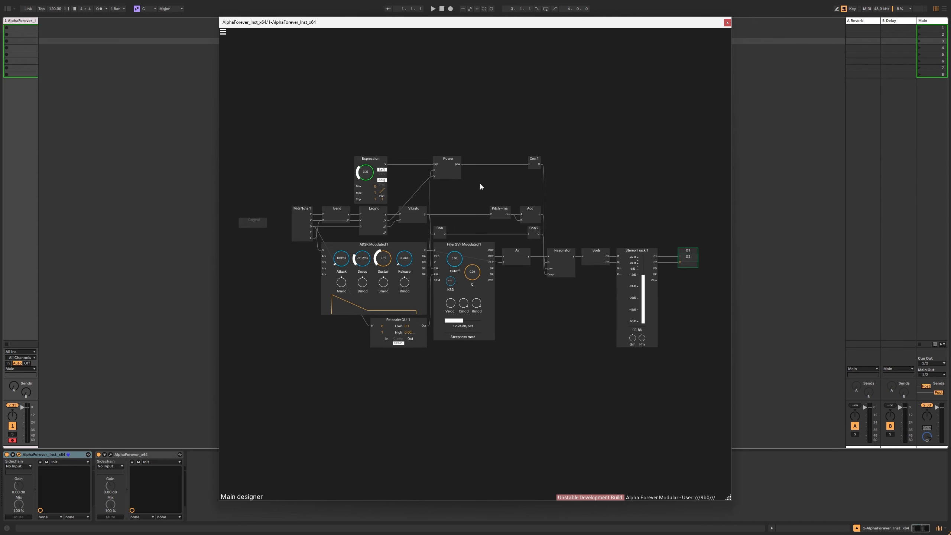
{"action": "left_click", "coordinate": [386, 159]}
{"action": "left_click", "coordinate": [413, 214], "text": "shift"}
{"action": "key", "text": "ctrl+Right"}
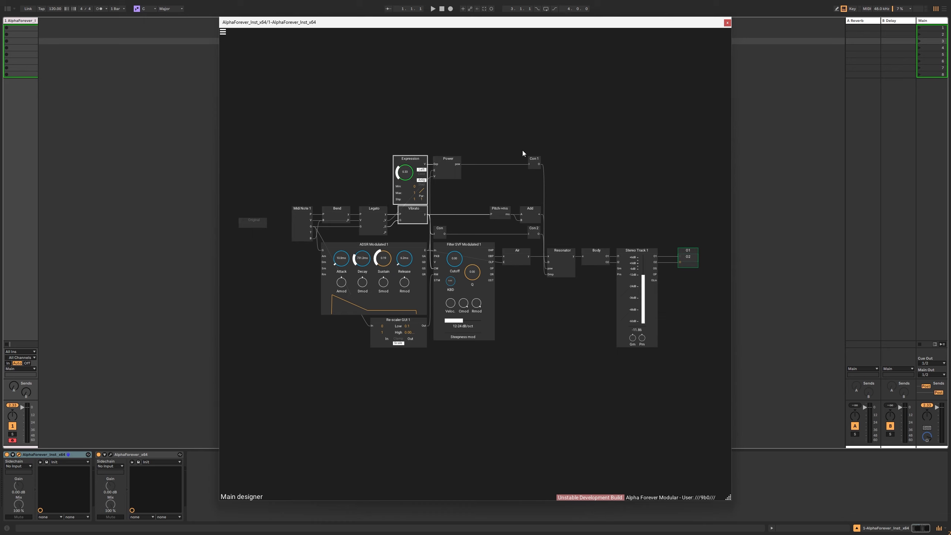
{"action": "left_click", "coordinate": [573, 135]}
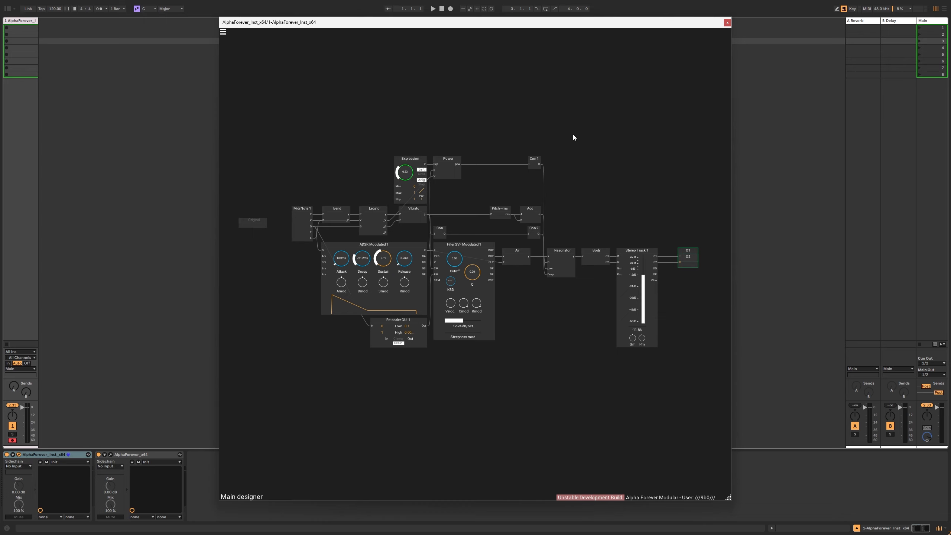
- Open the Resonator, move the pow input down away from Mul, and add a Crossfade module
{"action": "left_click_drag", "start_coordinate": [576, 134], "coordinate": [566, 140]}
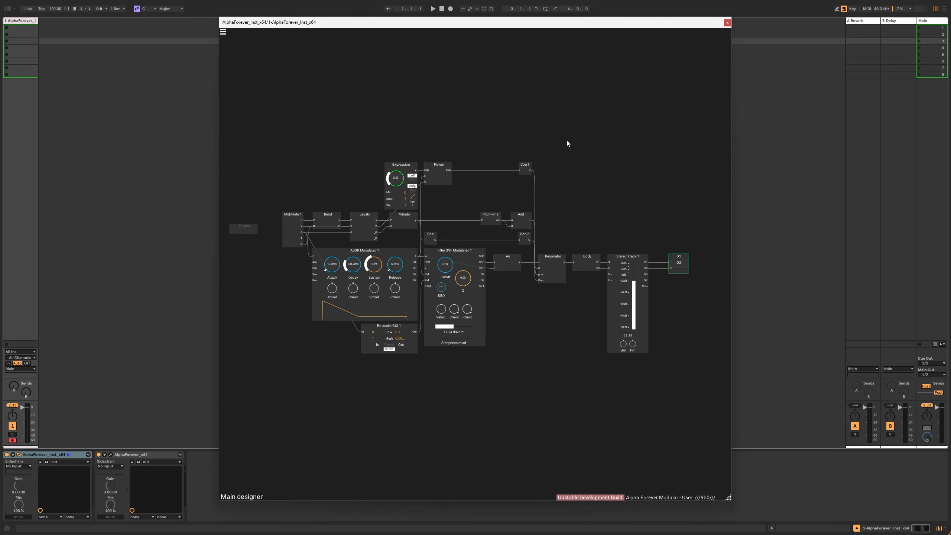
{"action": "double_click", "coordinate": [554, 277]}
{"action": "scroll", "coordinate": [541, 302], "scroll_direction": "up", "scroll_amount": 2}
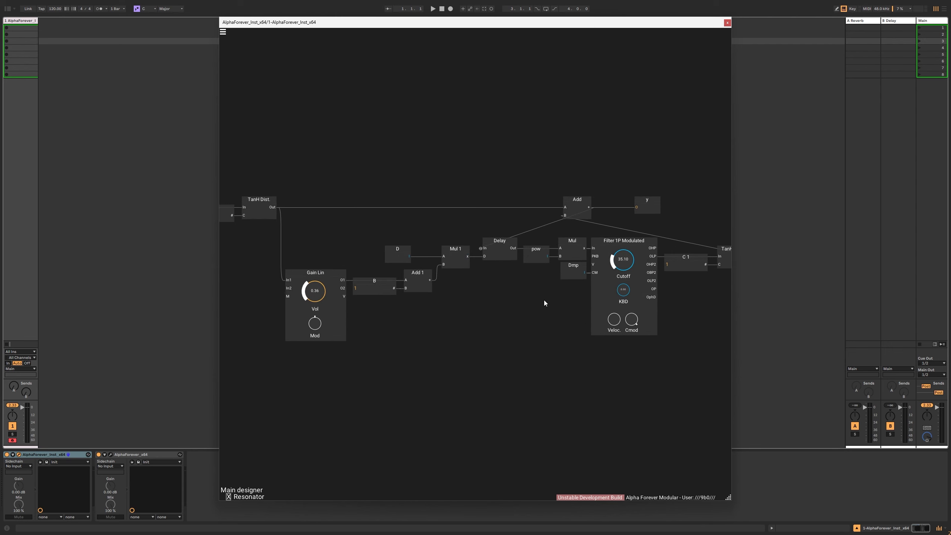
{"action": "left_click_drag", "start_coordinate": [538, 252], "coordinate": [469, 287]}
{"action": "right_click", "coordinate": [498, 312]}
{"action": "type", "text": "cr"}
{"action": "type", "text": "oss"}
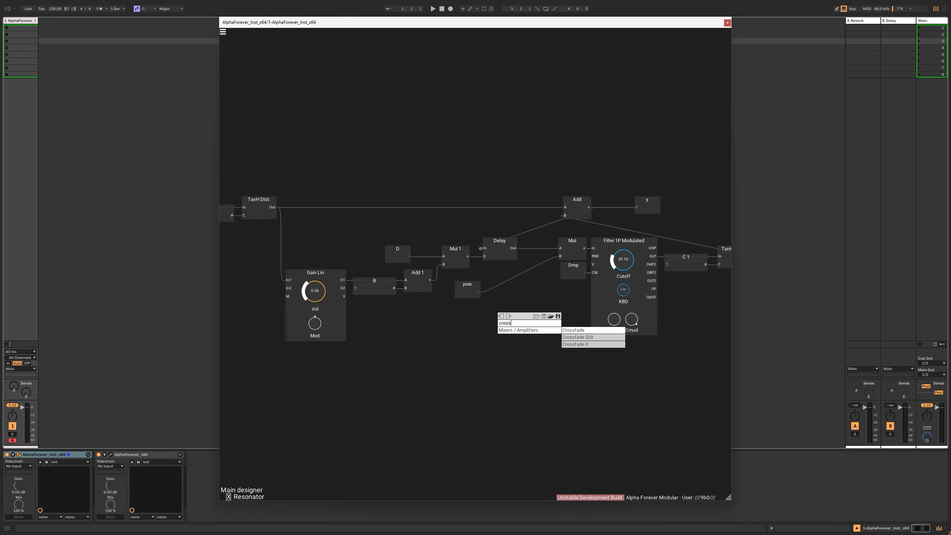
{"action": "left_click", "coordinate": [582, 332]}
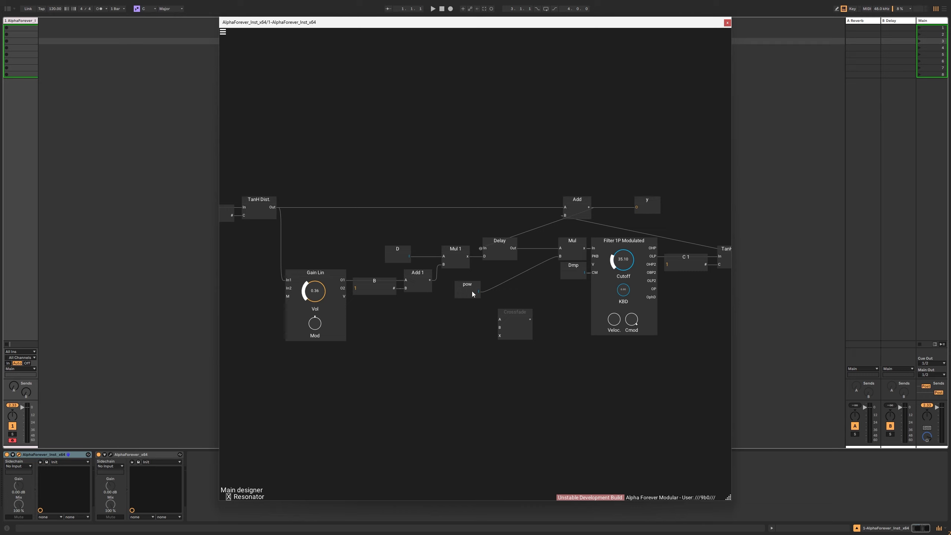
- Route pow through the Crossfade's X input into Mul's B input, and arrange pow and Crossfade side by side below Mul
{"action": "left_click_drag", "start_coordinate": [494, 329], "coordinate": [560, 257]}
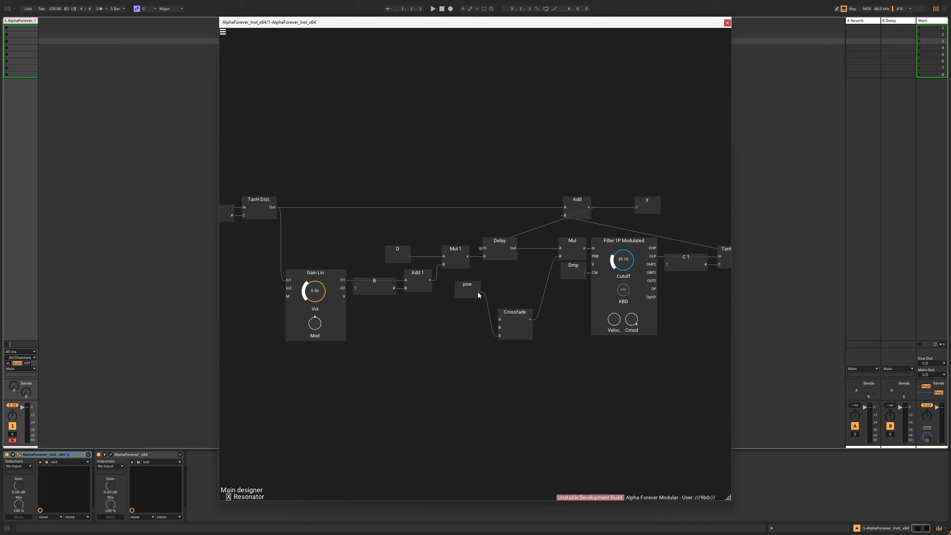
{"action": "left_click_drag", "start_coordinate": [473, 289], "coordinate": [473, 333]}
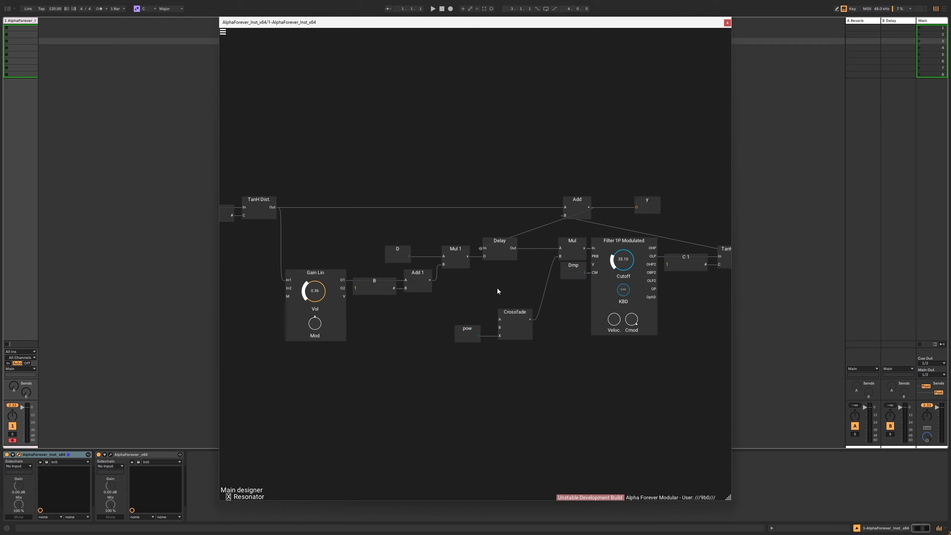
{"action": "left_click_drag", "start_coordinate": [436, 298], "coordinate": [523, 353]}
{"action": "left_click_drag", "start_coordinate": [519, 312], "coordinate": [534, 306]}
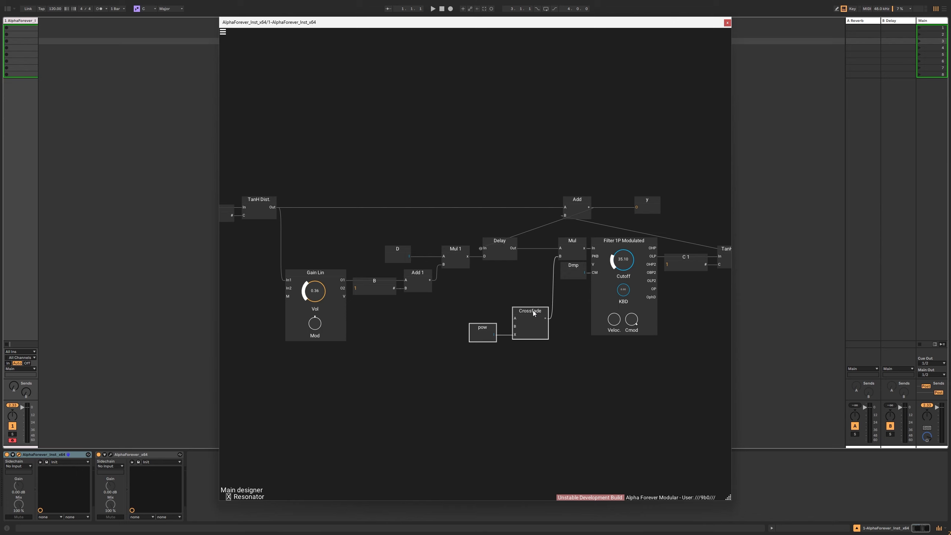
- Add a constant to the Crossfade's A input, place it beside the module, and set its value to 0.5
{"action": "left_click", "coordinate": [529, 294]}
{"action": "scroll", "coordinate": [482, 304], "scroll_direction": "up", "scroll_amount": 5}
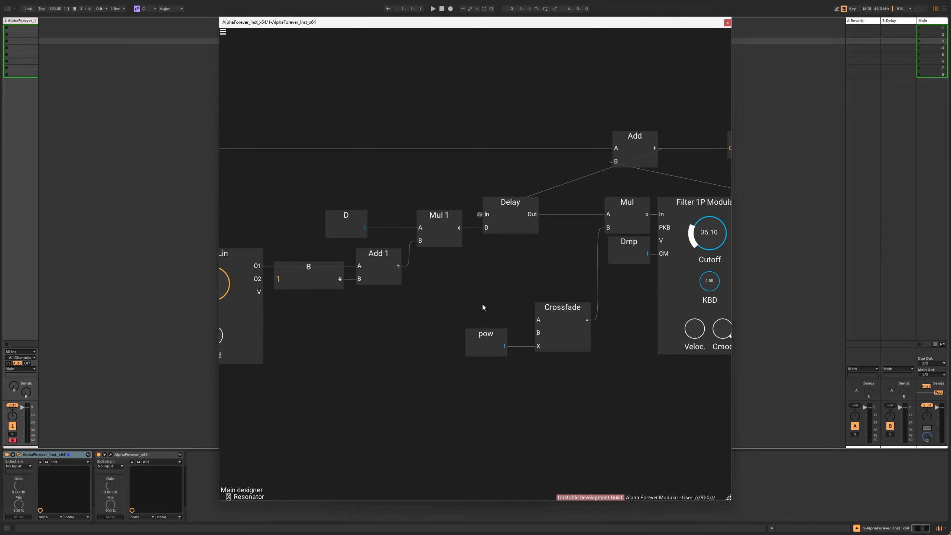
{"action": "scroll", "coordinate": [483, 304], "scroll_direction": "up", "scroll_amount": 2}
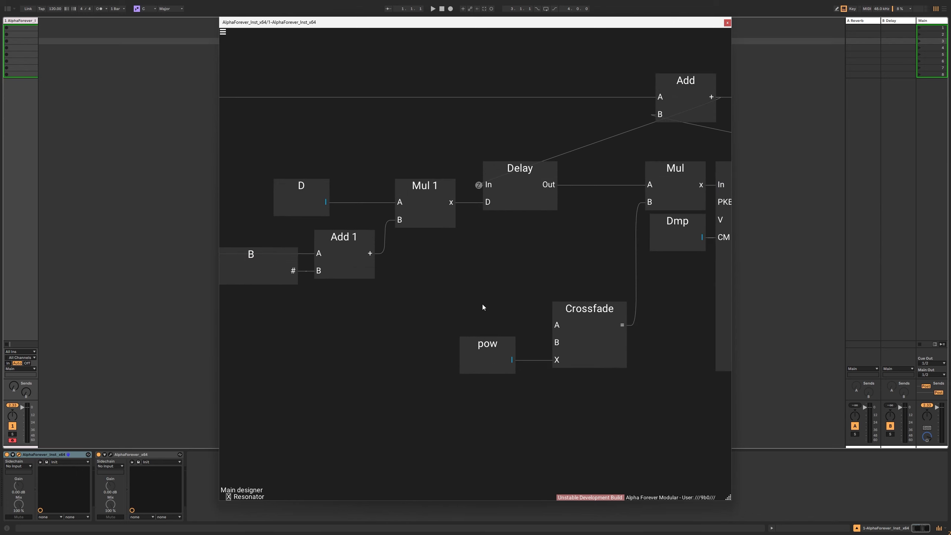
{"action": "double_click", "coordinate": [554, 323]}
{"action": "left_click_drag", "start_coordinate": [458, 322], "coordinate": [391, 321]}
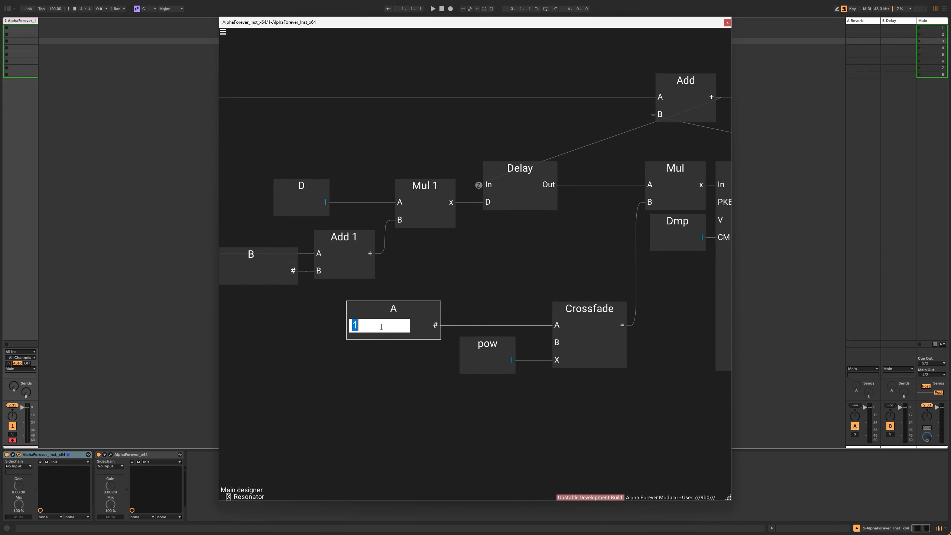
{"action": "type", "text": "0.5"}
{"action": "left_click", "coordinate": [397, 368]}
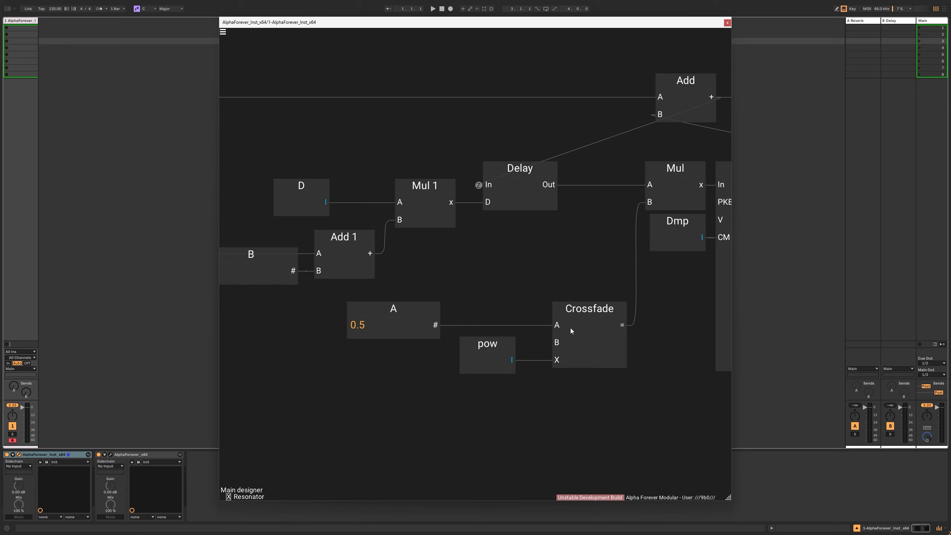
- Add a constant to the Crossfade's B input, place it below constant A, and set its value to 1.16
{"action": "double_click", "coordinate": [557, 345]}
{"action": "left_click_drag", "start_coordinate": [483, 329], "coordinate": [416, 352]}
{"action": "left_click", "coordinate": [389, 366]}
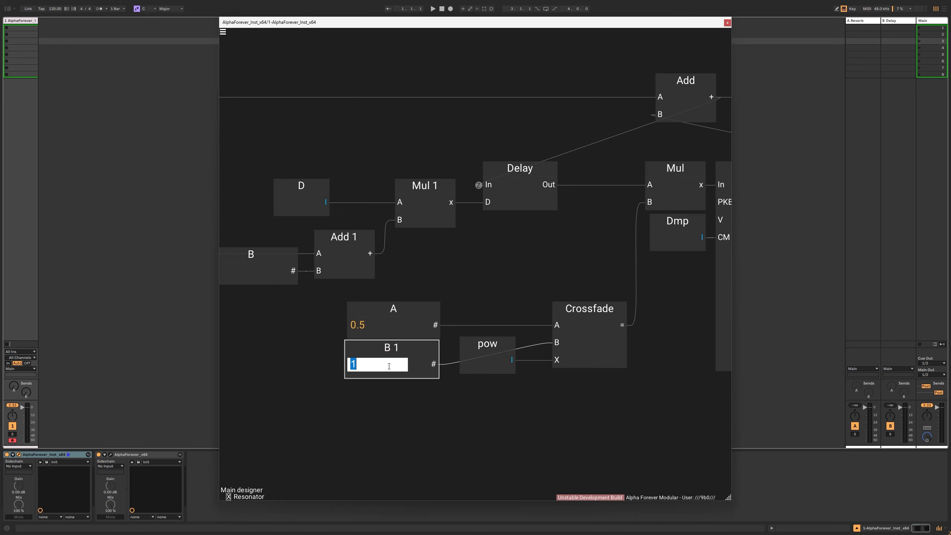
{"action": "type", "text": "1.16"}
{"action": "left_click", "coordinate": [422, 406]}
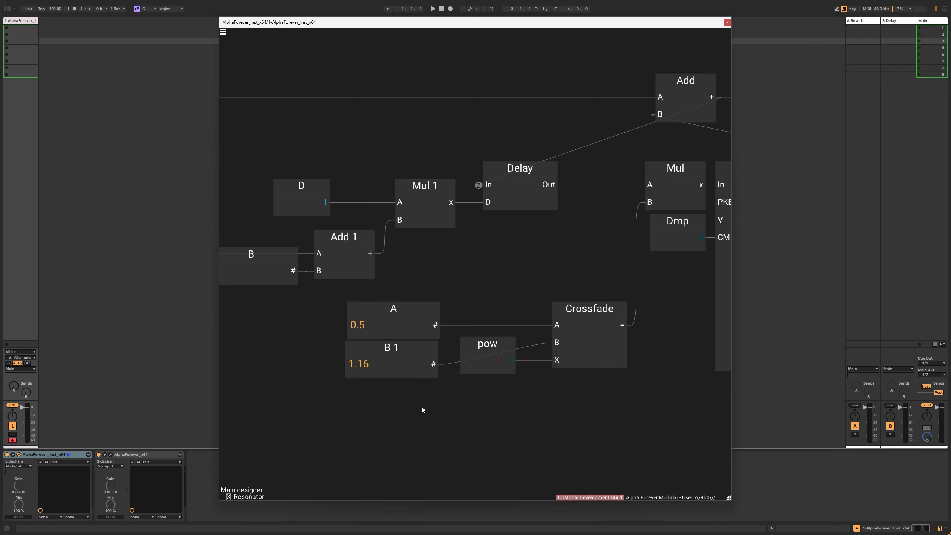
- Move constants A and B 1 together so they stack directly above pow, beside the Crossfade
{"action": "left_click_drag", "start_coordinate": [321, 390], "coordinate": [477, 282]}
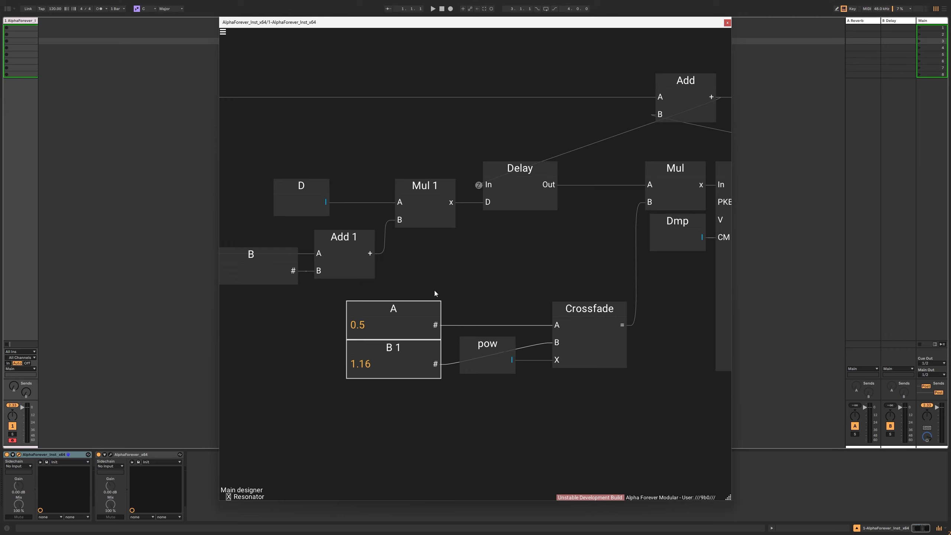
{"action": "left_click_drag", "start_coordinate": [415, 306], "coordinate": [509, 255]}
{"action": "left_click", "coordinate": [531, 399]}
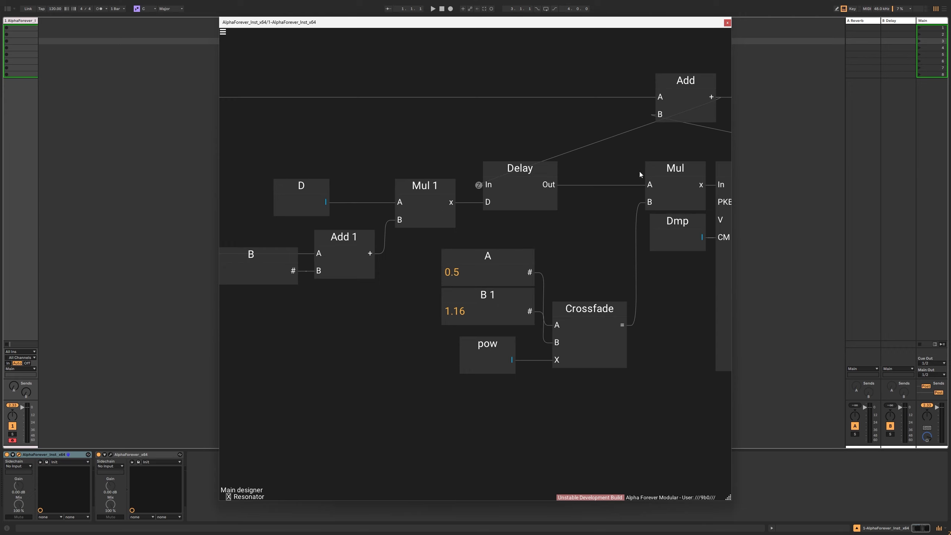
- Review the whole Resonator patch and return to the main designer
{"action": "scroll", "coordinate": [616, 224], "scroll_direction": "down", "scroll_amount": 5}
{"action": "scroll", "coordinate": [617, 229], "scroll_direction": "down", "scroll_amount": 2}
{"action": "left_click_drag", "start_coordinate": [630, 127], "coordinate": [561, 145]}
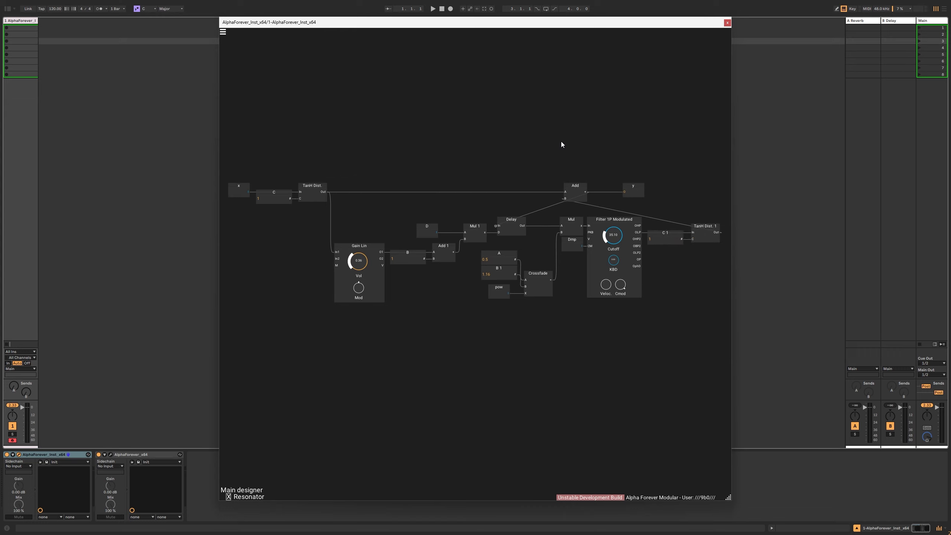
{"action": "left_click_drag", "start_coordinate": [564, 303], "coordinate": [572, 357]}
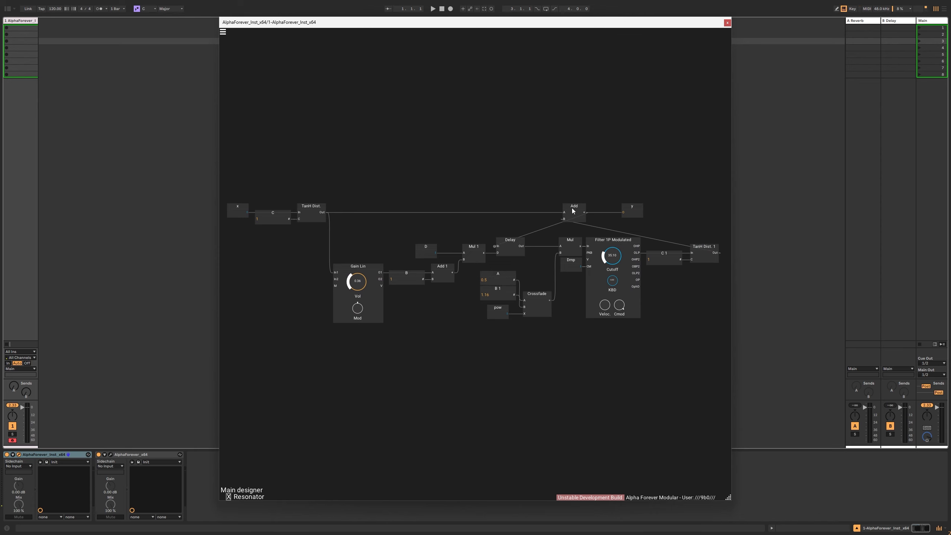
{"action": "double_click", "coordinate": [556, 175]}
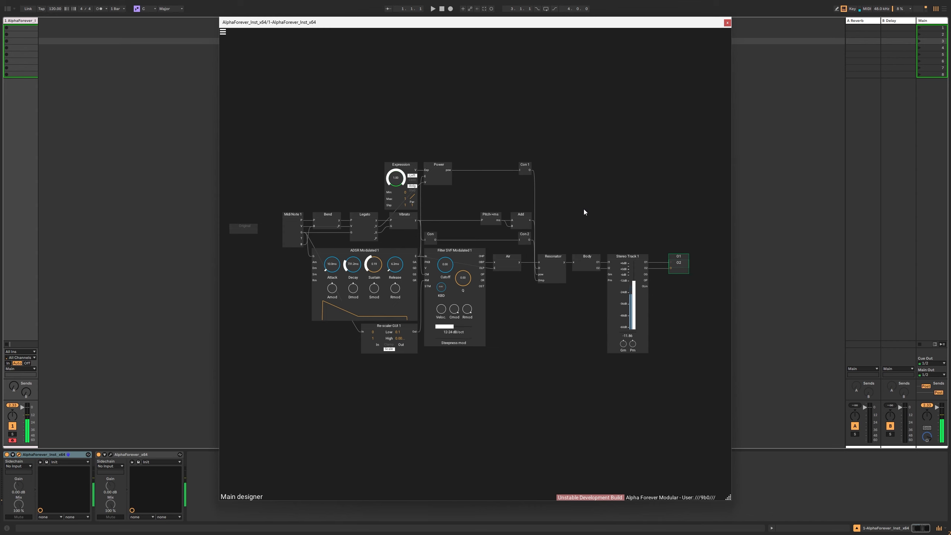
- Reopen the Resonator, slightly raise the Filter 1P Modulated cutoff, and return to the main designer
{"action": "double_click", "coordinate": [554, 269]}
{"action": "left_click_drag", "start_coordinate": [614, 255], "coordinate": [619, 247]}
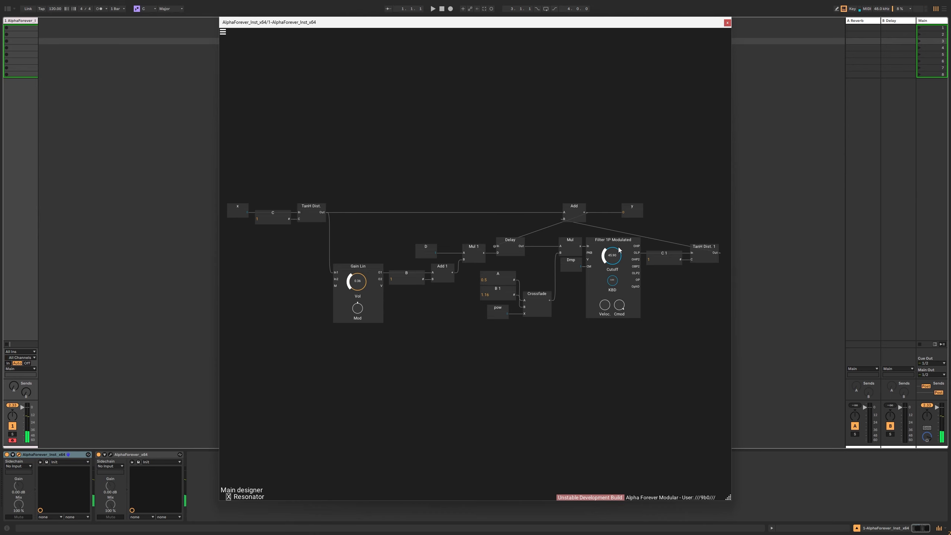
{"action": "double_click", "coordinate": [529, 164]}
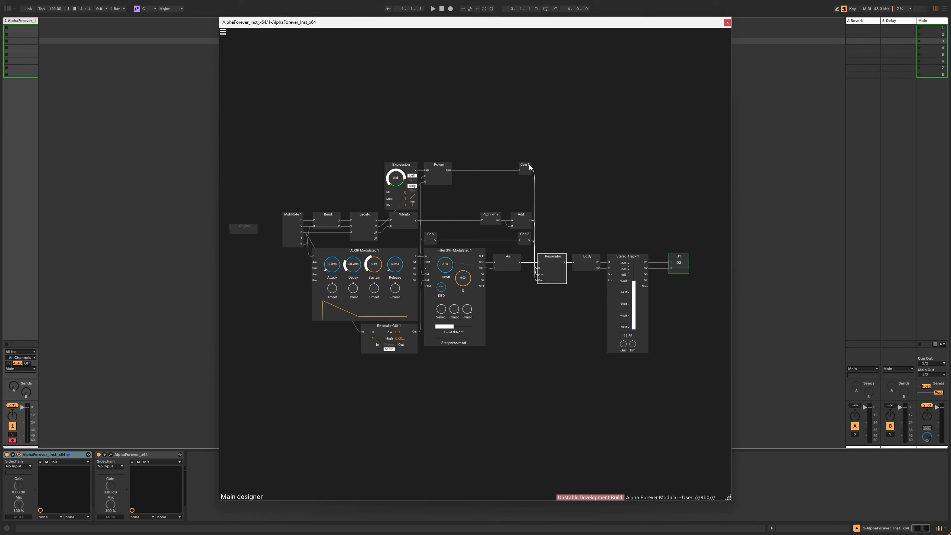
{"action": "left_click", "coordinate": [609, 136]}
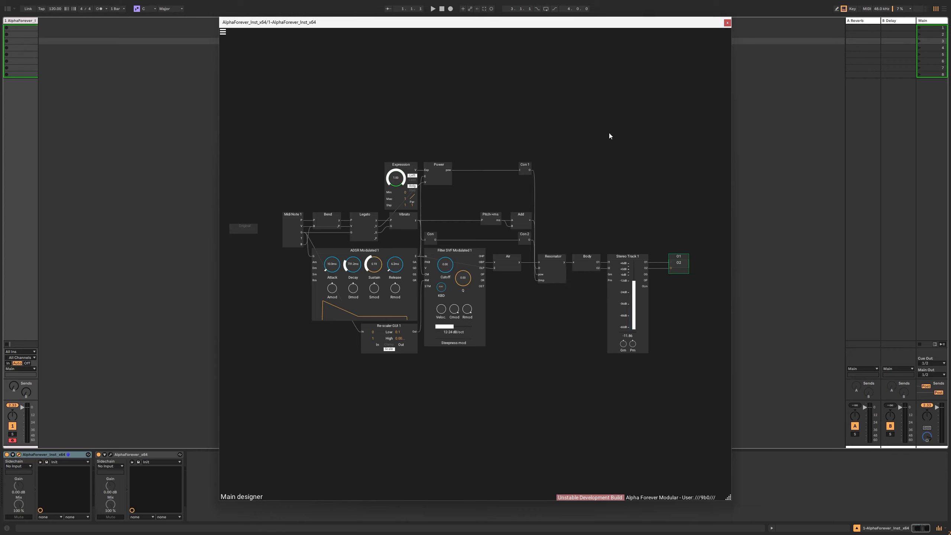